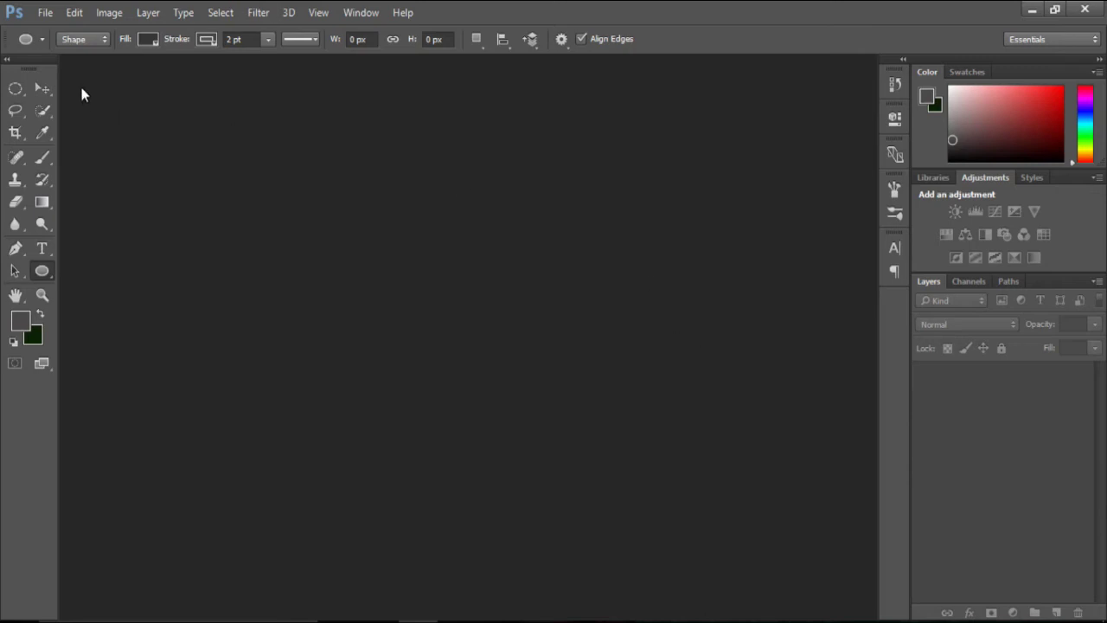
Create a new 1280 × 720 px, 150 ppi document
click(43, 12)
click(63, 32)
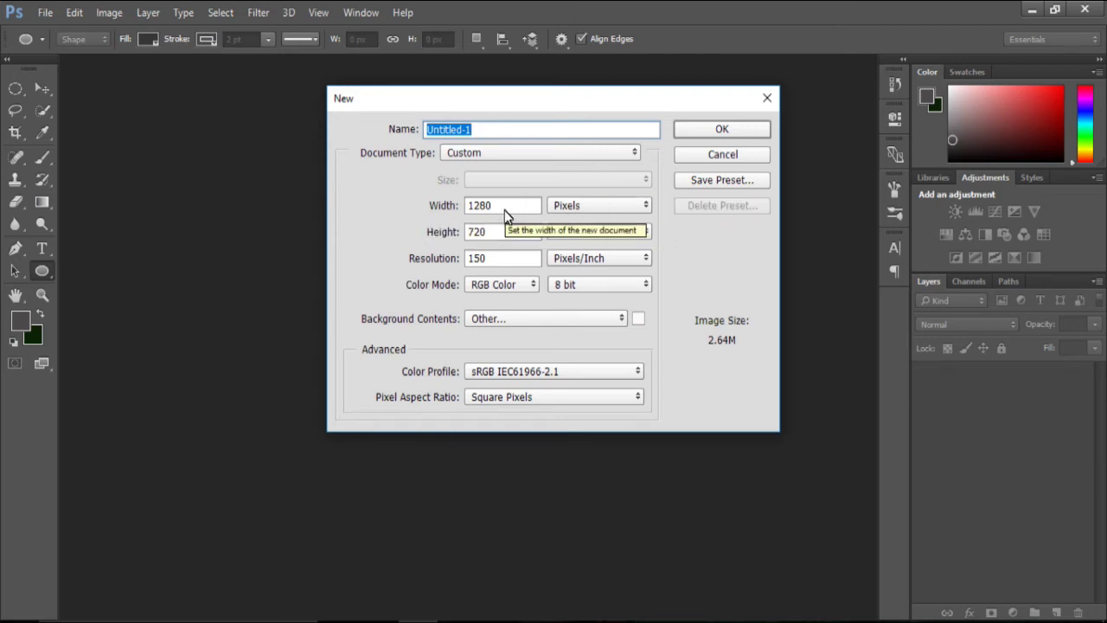
click(740, 129)
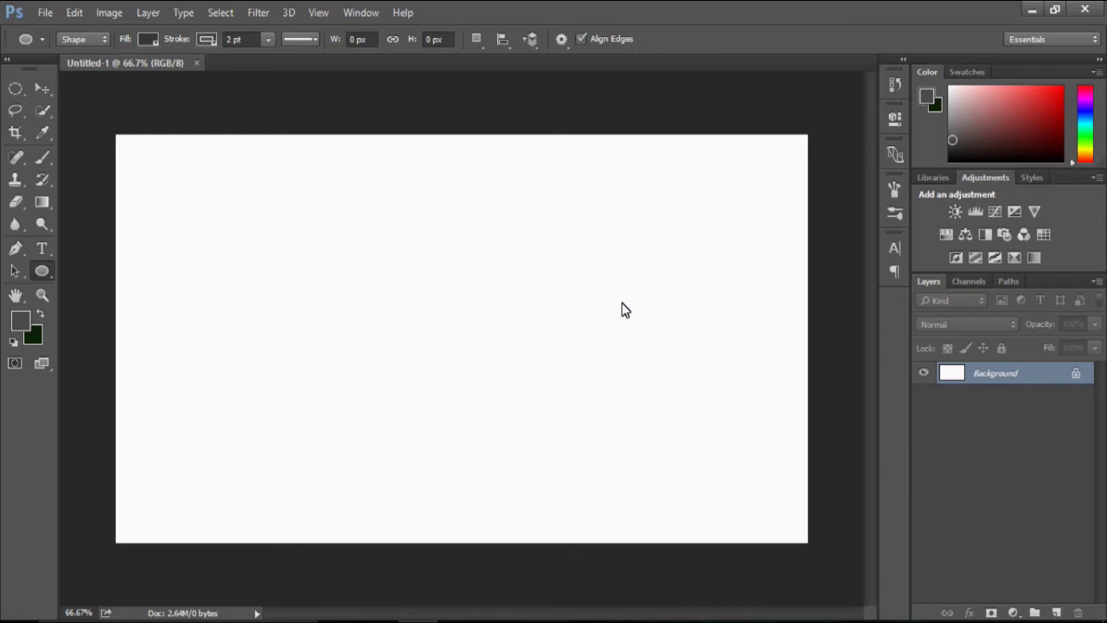
Drag the cloudy sky photo from the source folder over the Photoshop canvas
click(381, 620)
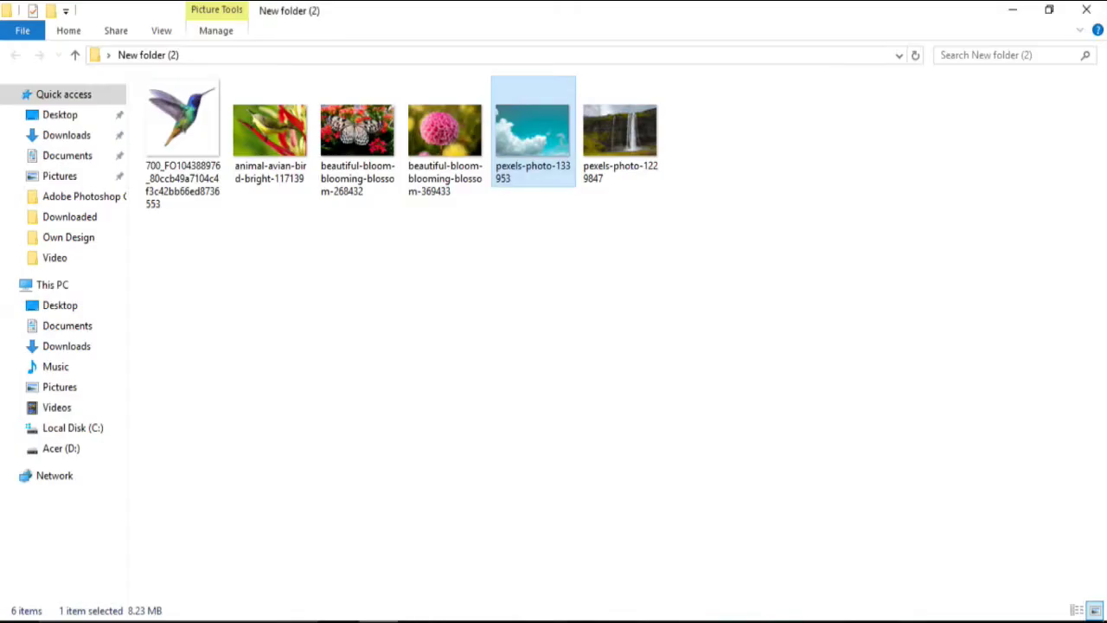
mouse_move(529, 145)
mouse_down()
mouse_move(424, 478)
mouse_move(413, 620)
mouse_up()
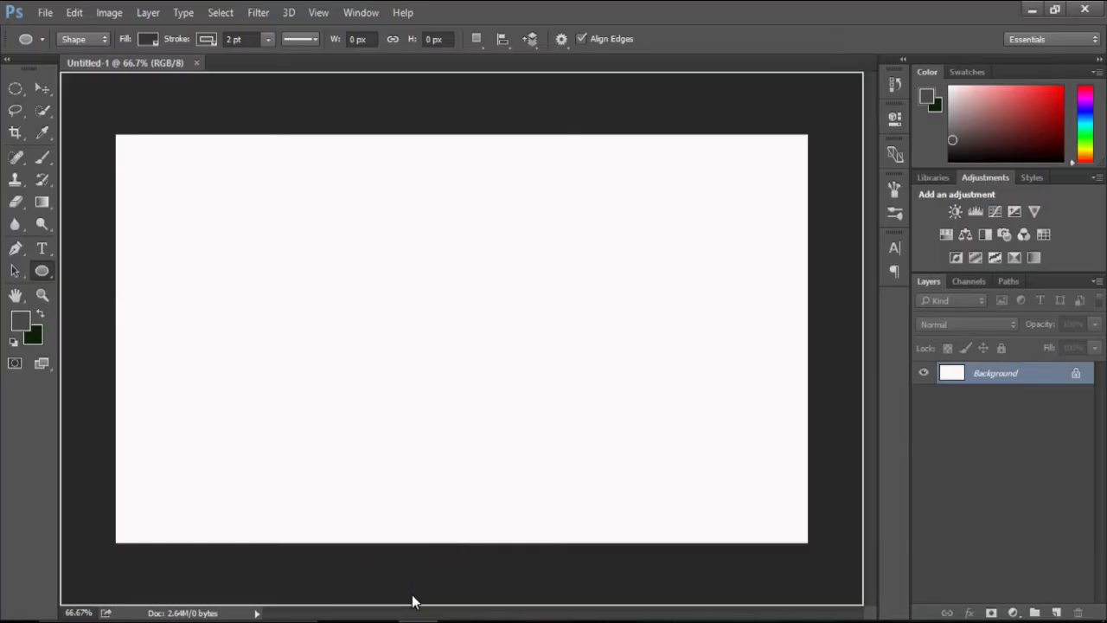
drag(413, 597, 415, 353)
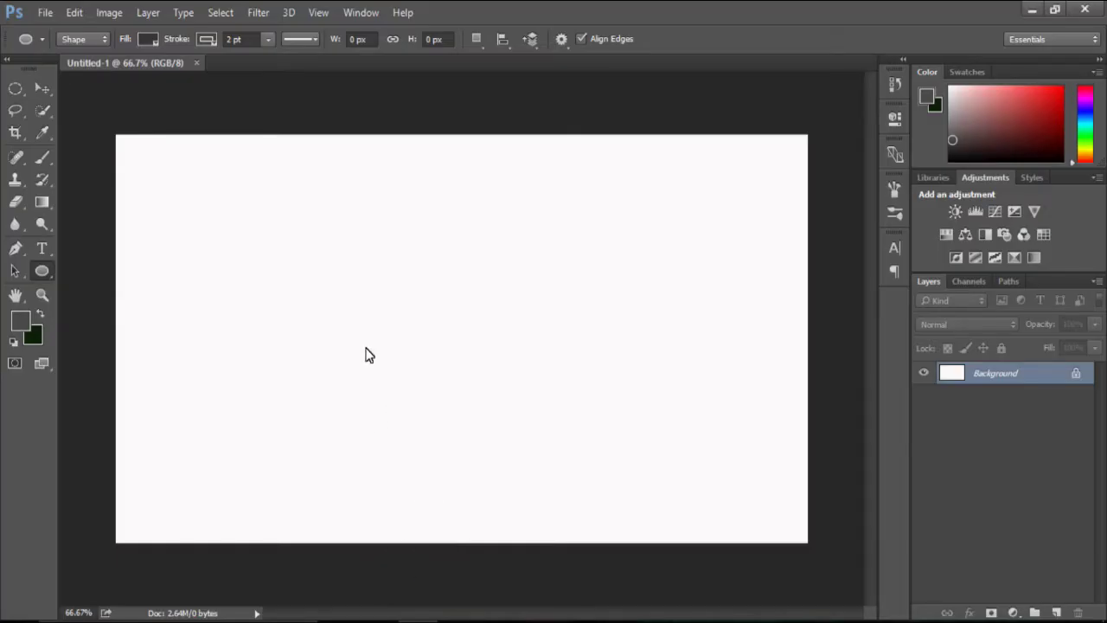
Place the sky photo pexels-photo-133953 and stretch it to the canvas's left and right edges
drag(427, 365, 428, 365)
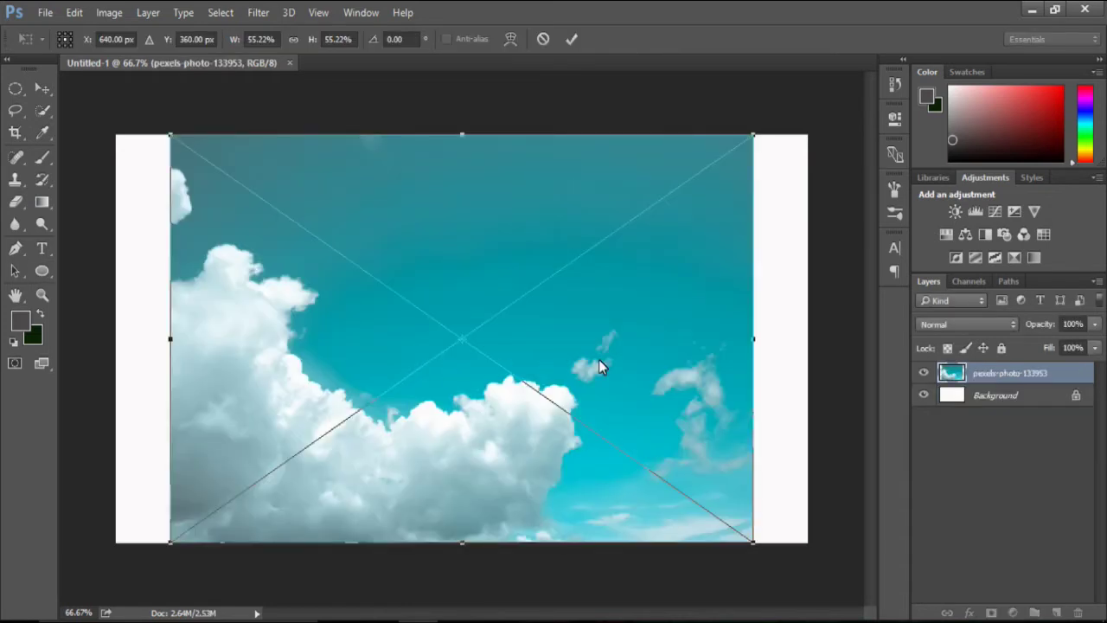
drag(753, 344, 805, 353)
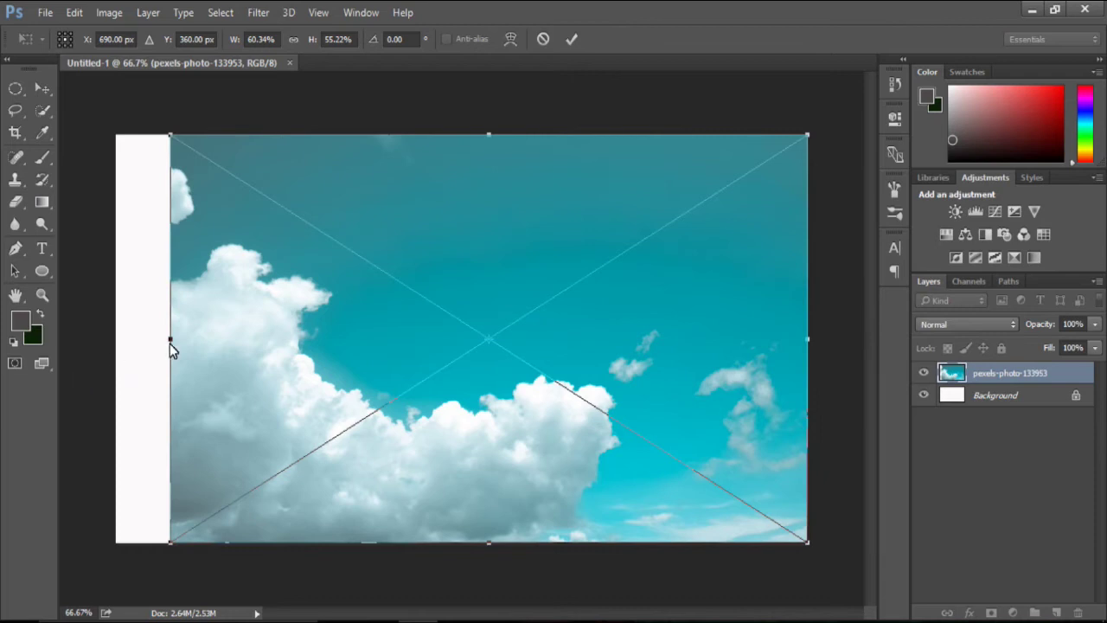
drag(170, 340, 118, 338)
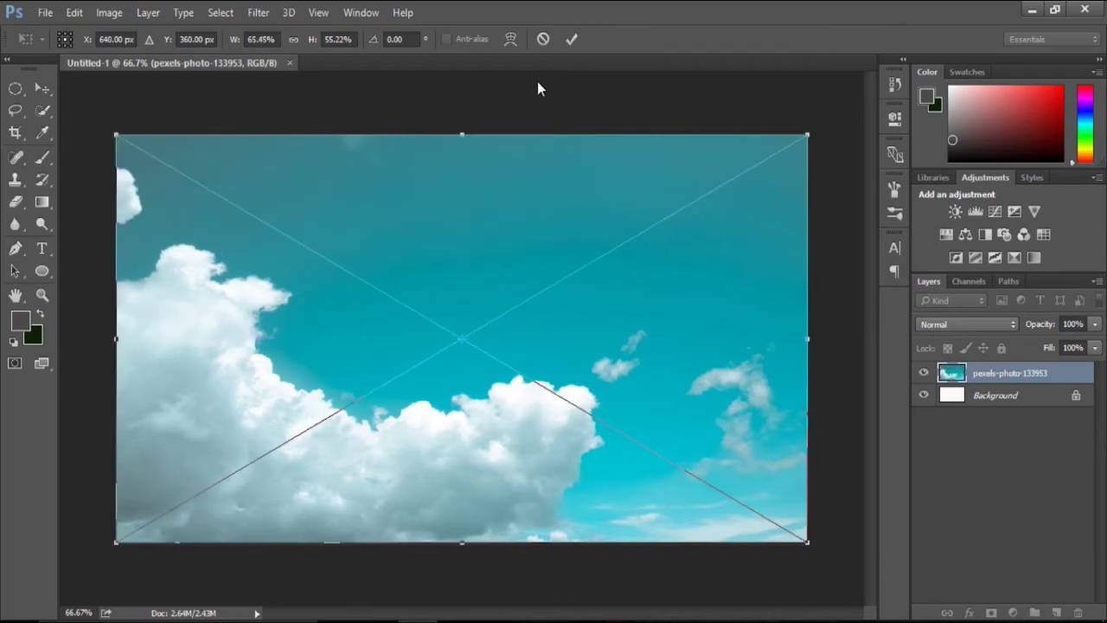
key(u)
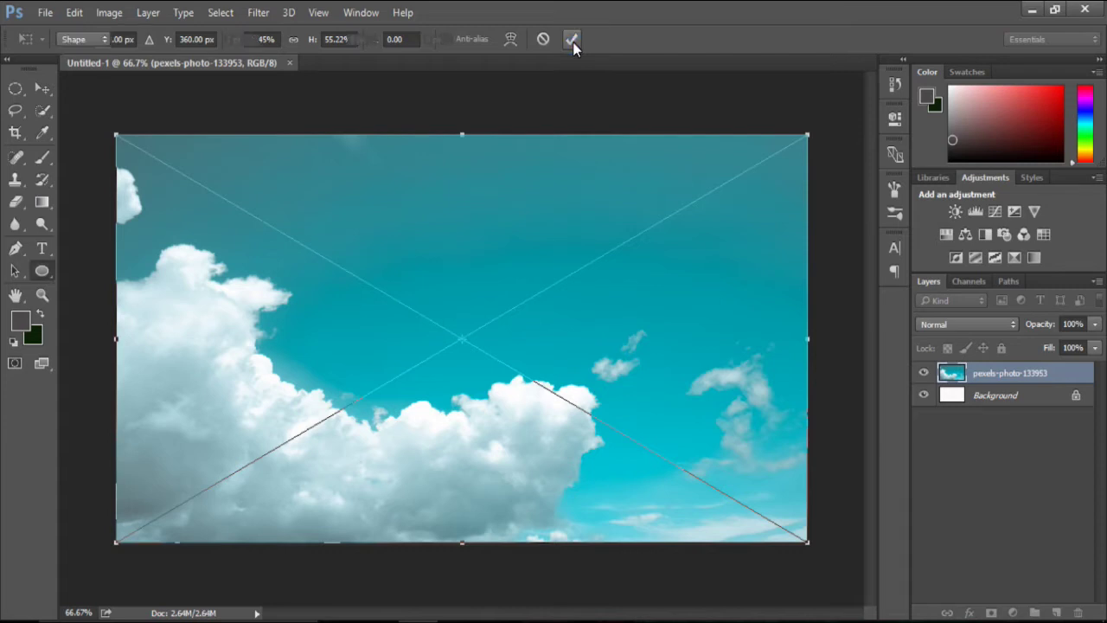
click(573, 40)
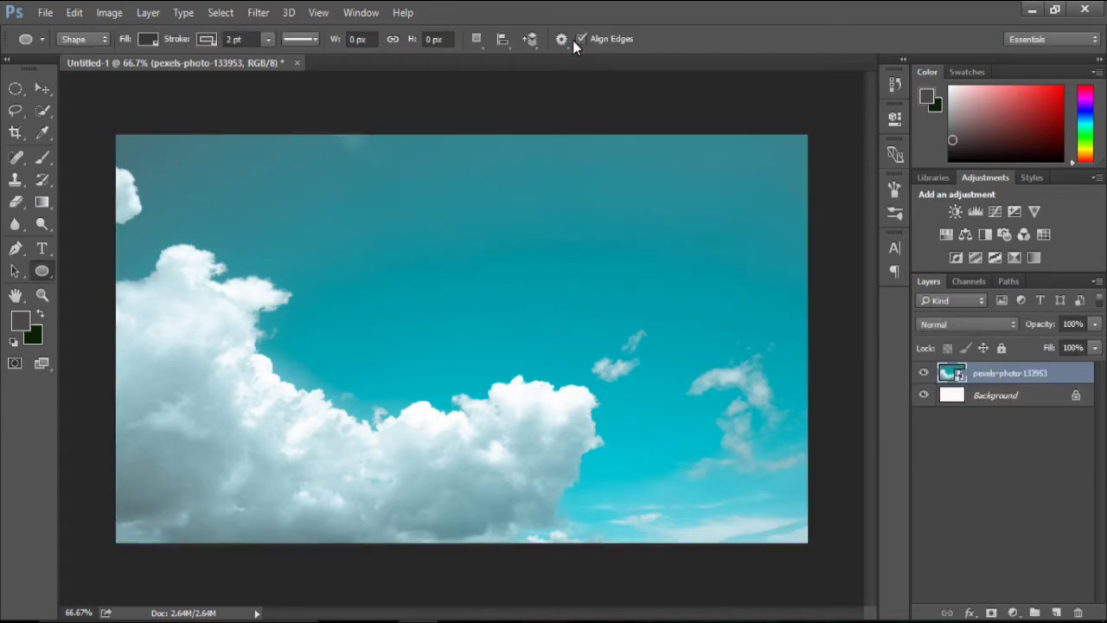
click(75, 12)
mouse_move(128, 341)
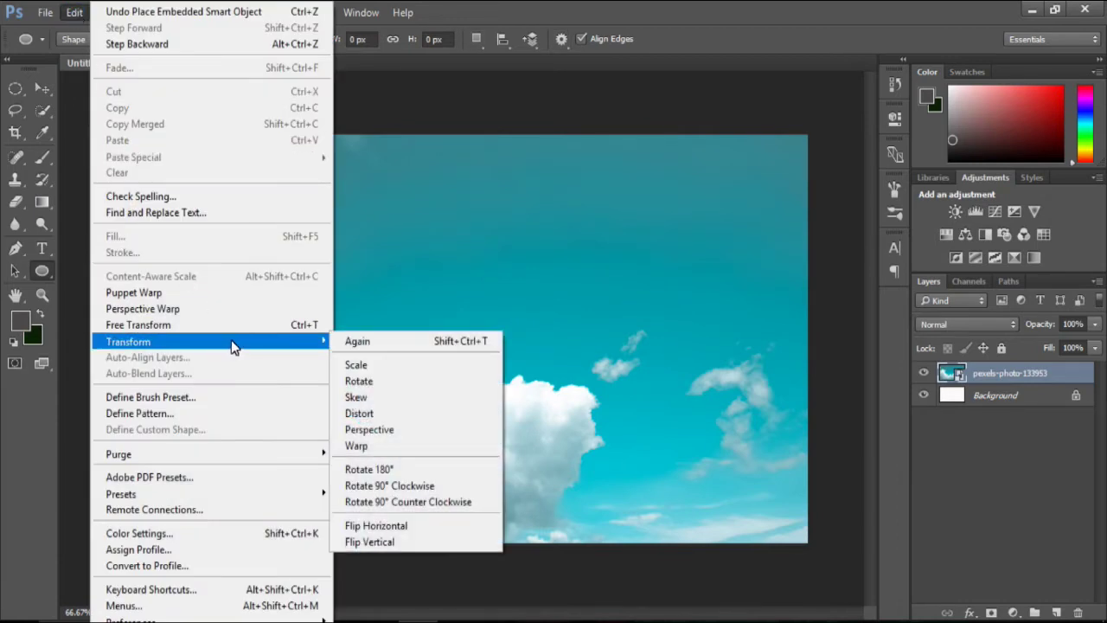
Flip the sky layer vertically, then start editing the ellipse stroke width
click(410, 542)
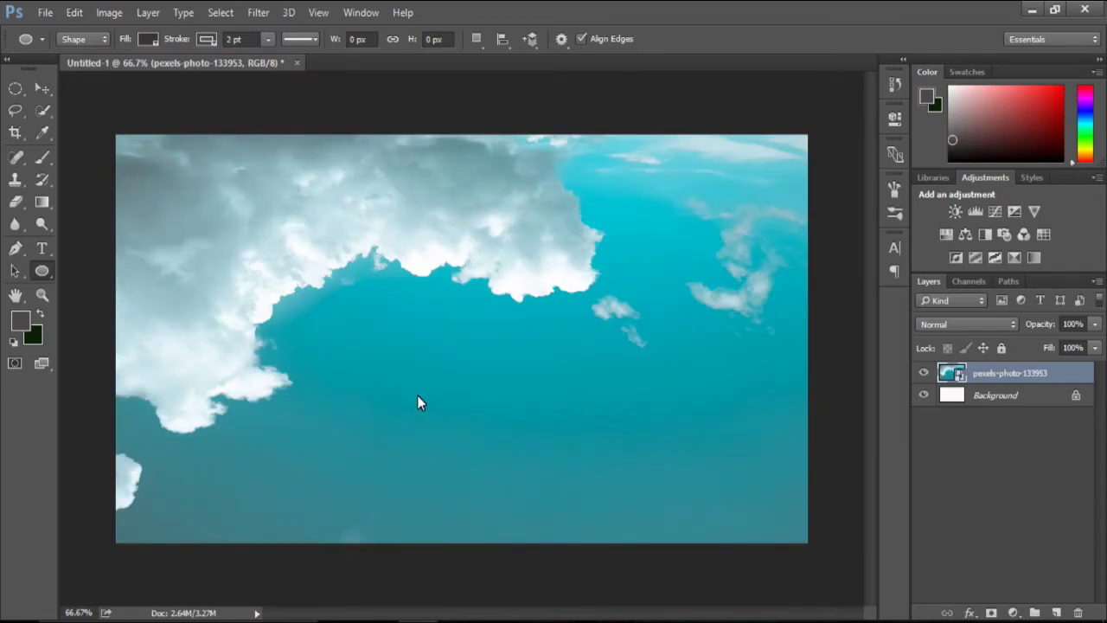
click(148, 39)
click(148, 39)
double_click(233, 44)
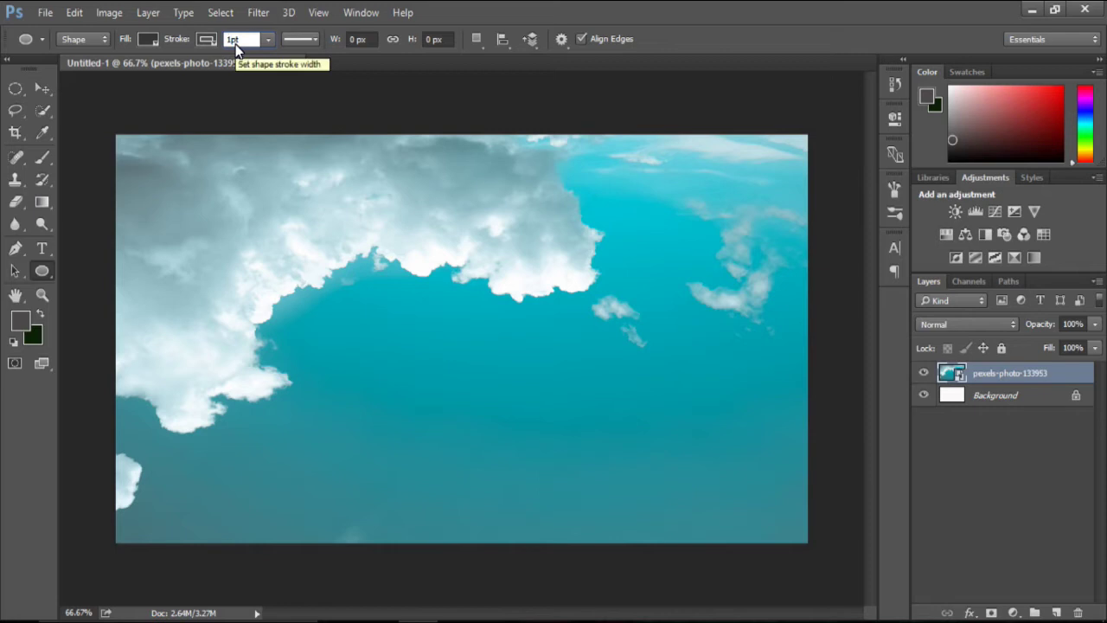
Draw a dark 464 px circle with a 1 pt stroke over the sky's upper right
key(Return)
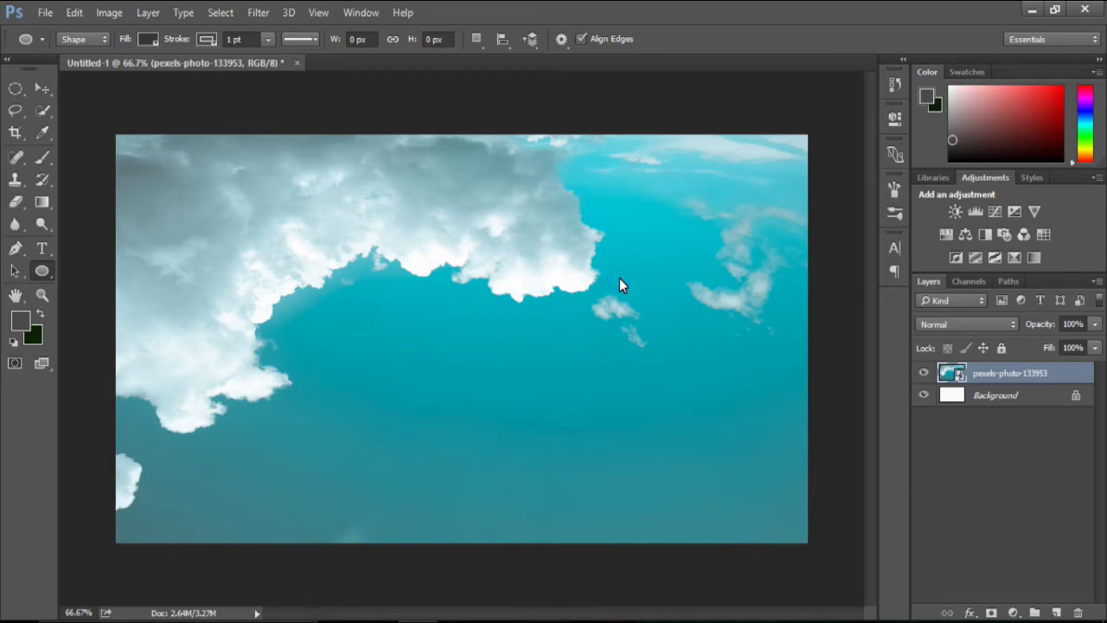
drag(619, 282, 745, 415)
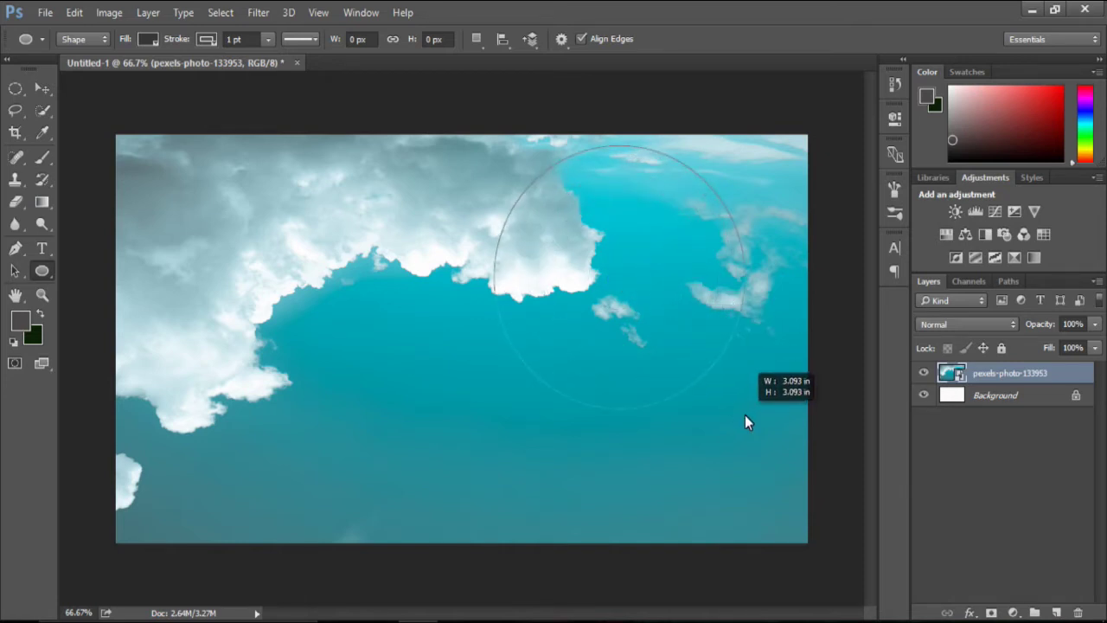
drag(745, 415, 743, 412)
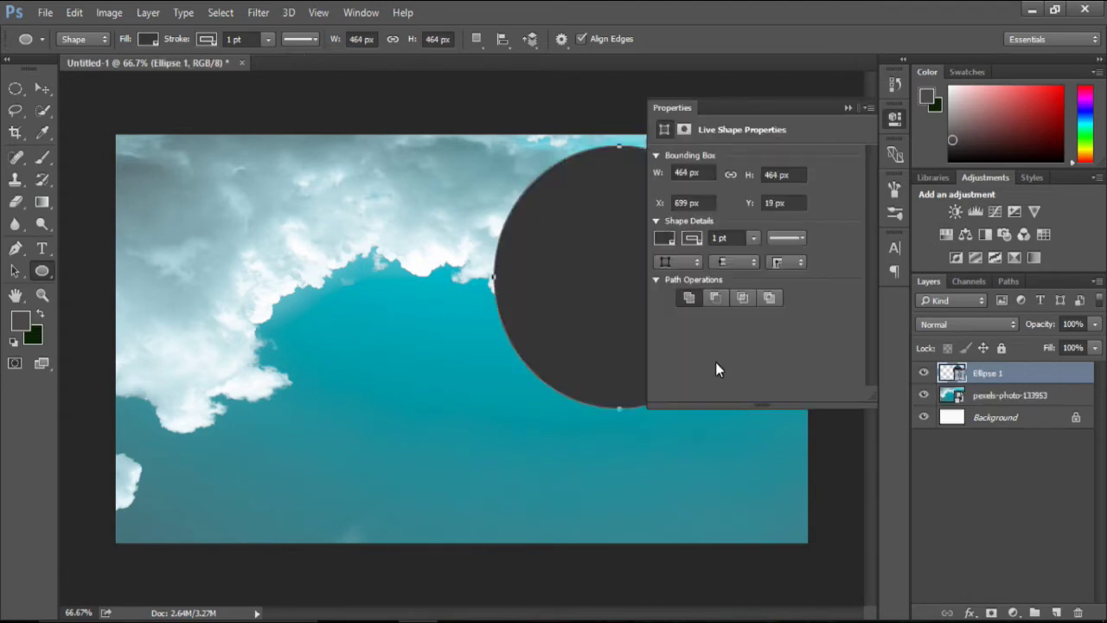
click(845, 109)
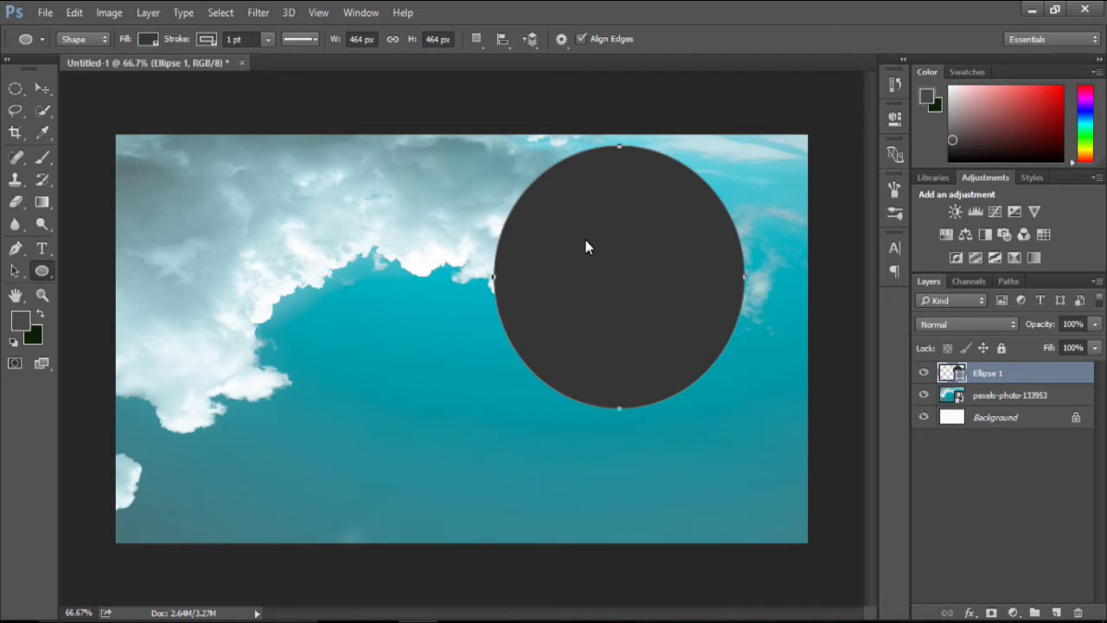
Open Blending Options for Ellipse 1 and enable Inner Glow
click(971, 613)
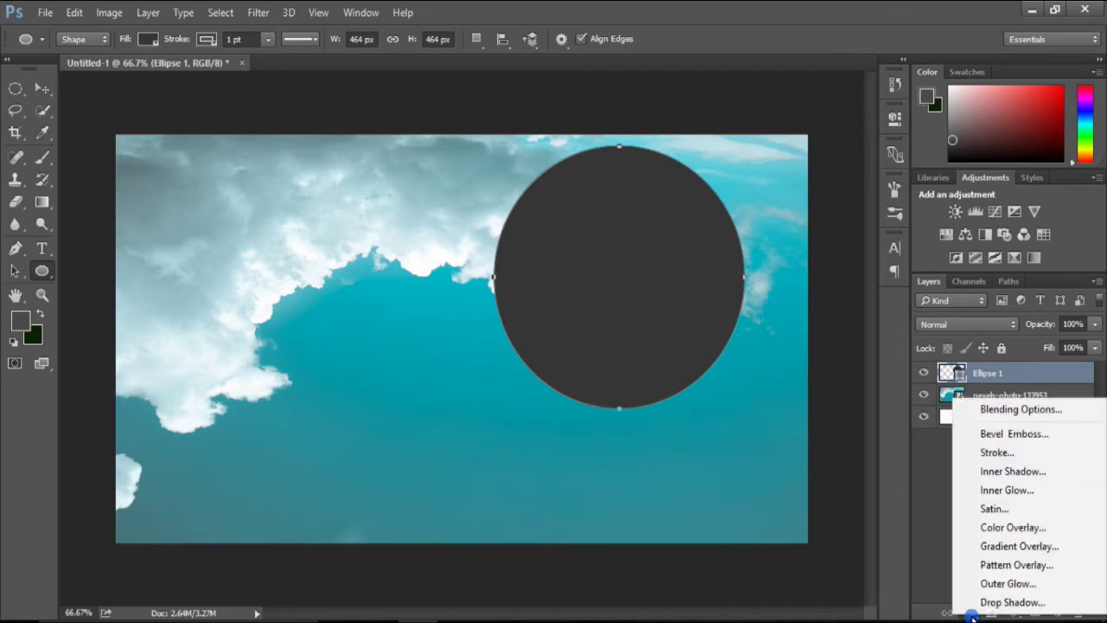
click(1006, 410)
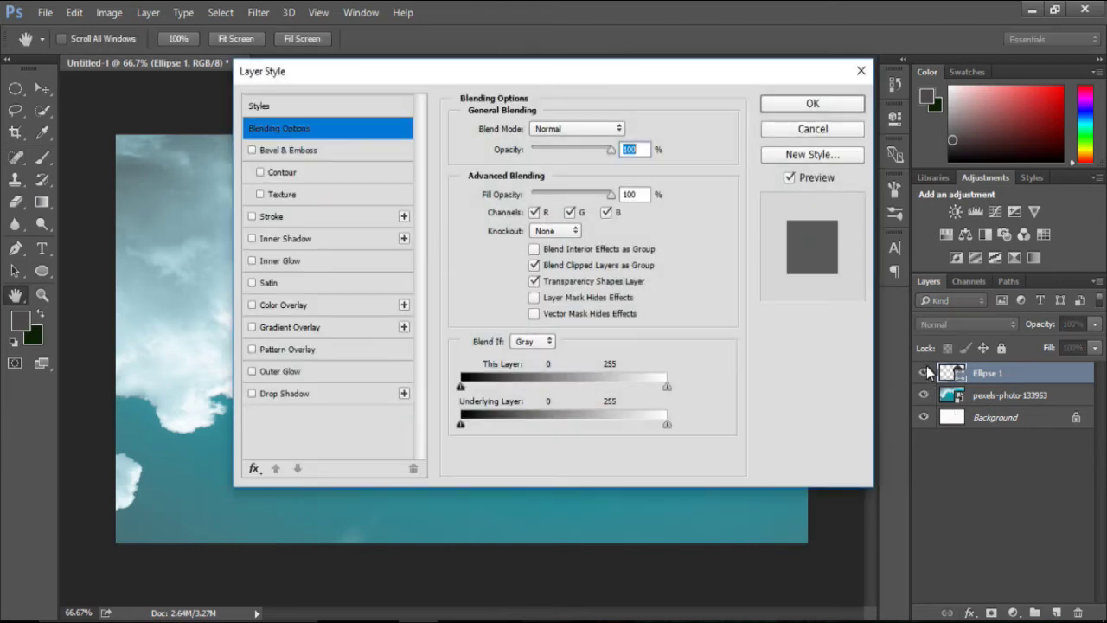
mouse_move(702, 74)
mouse_down()
mouse_move(531, 233)
mouse_move(570, 241)
mouse_up()
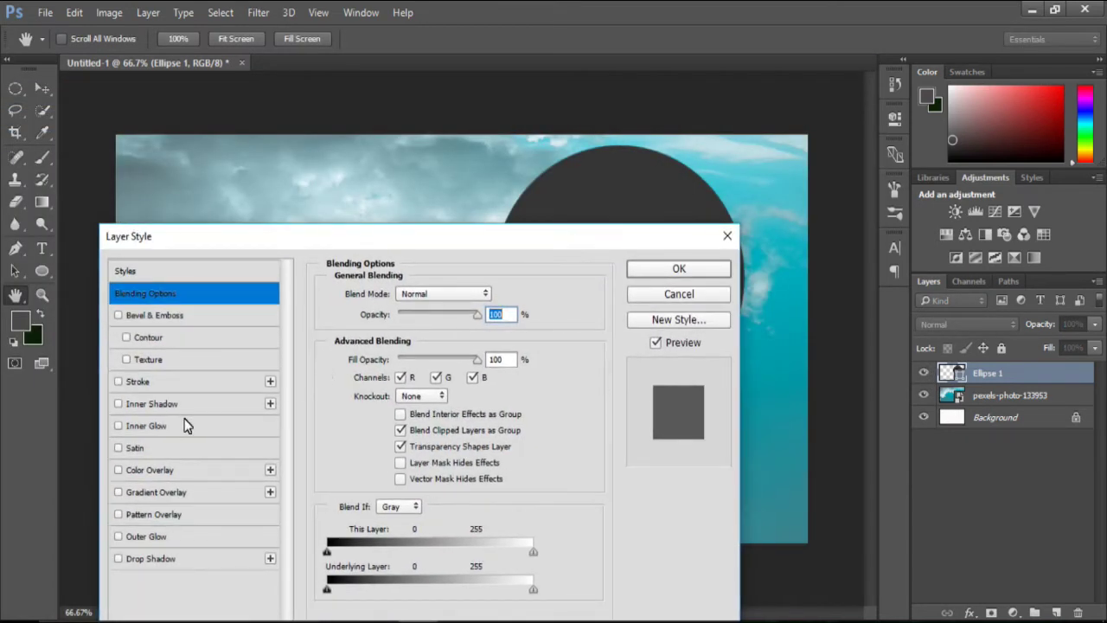
click(131, 428)
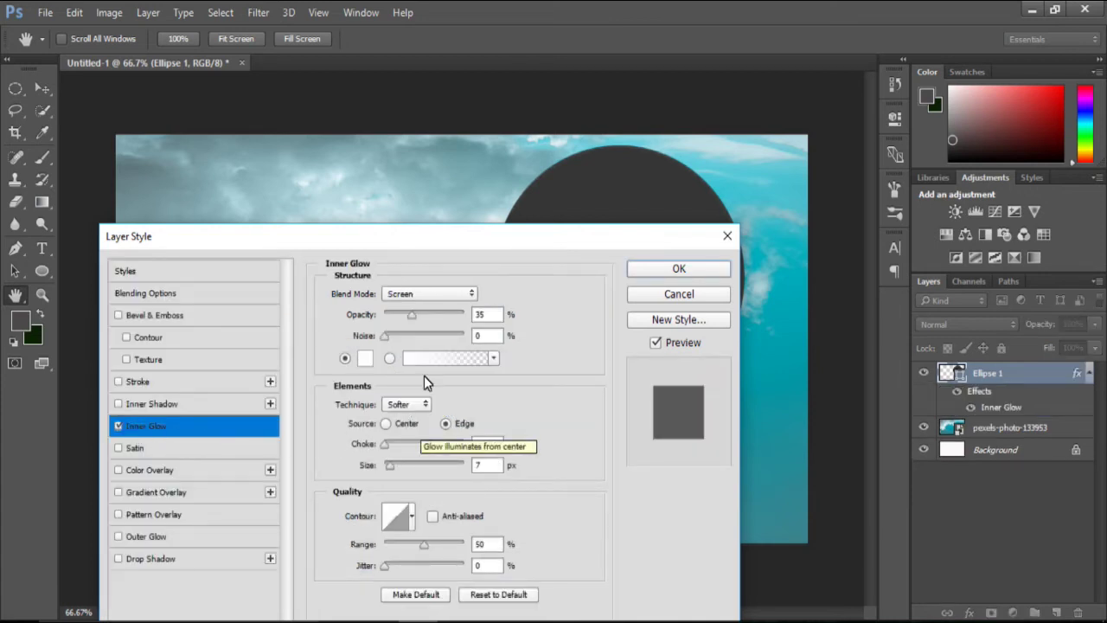
drag(418, 235, 362, 175)
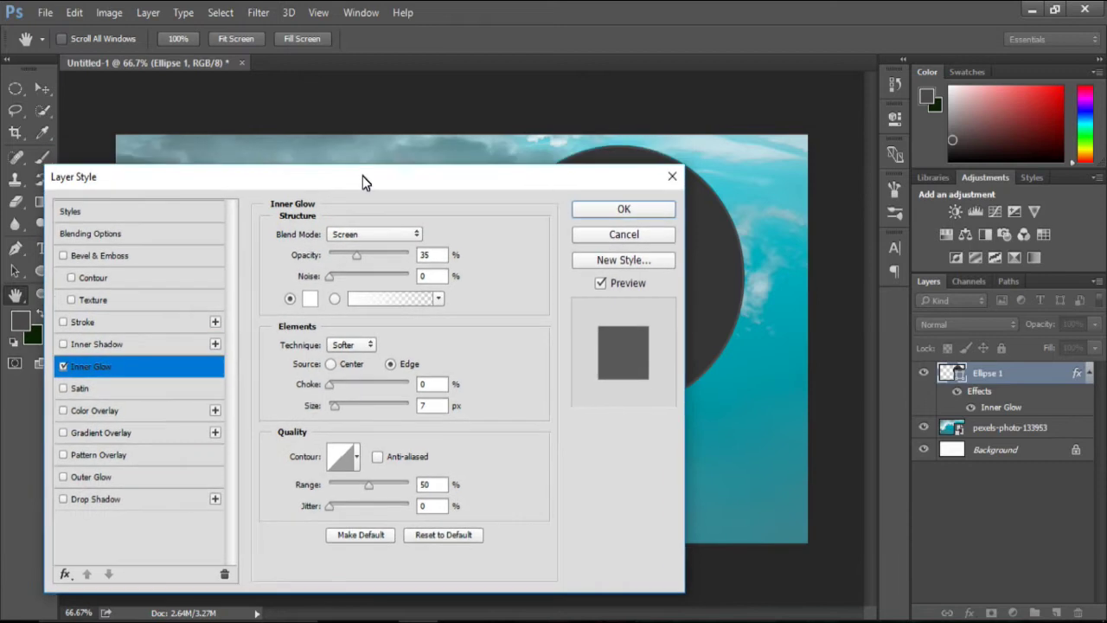
drag(377, 184, 382, 226)
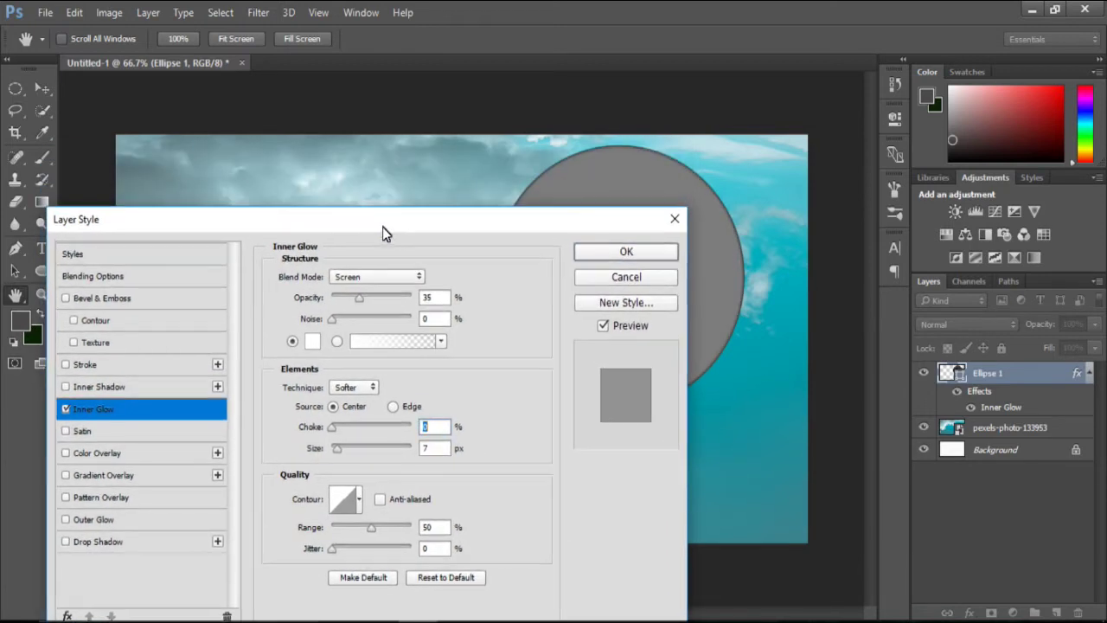
Set the inner glow to Normal blend at 46% opacity and apply it
click(365, 276)
click(366, 293)
click(358, 299)
mouse_move(358, 299)
mouse_down()
mouse_move(388, 316)
mouse_move(367, 306)
mouse_up()
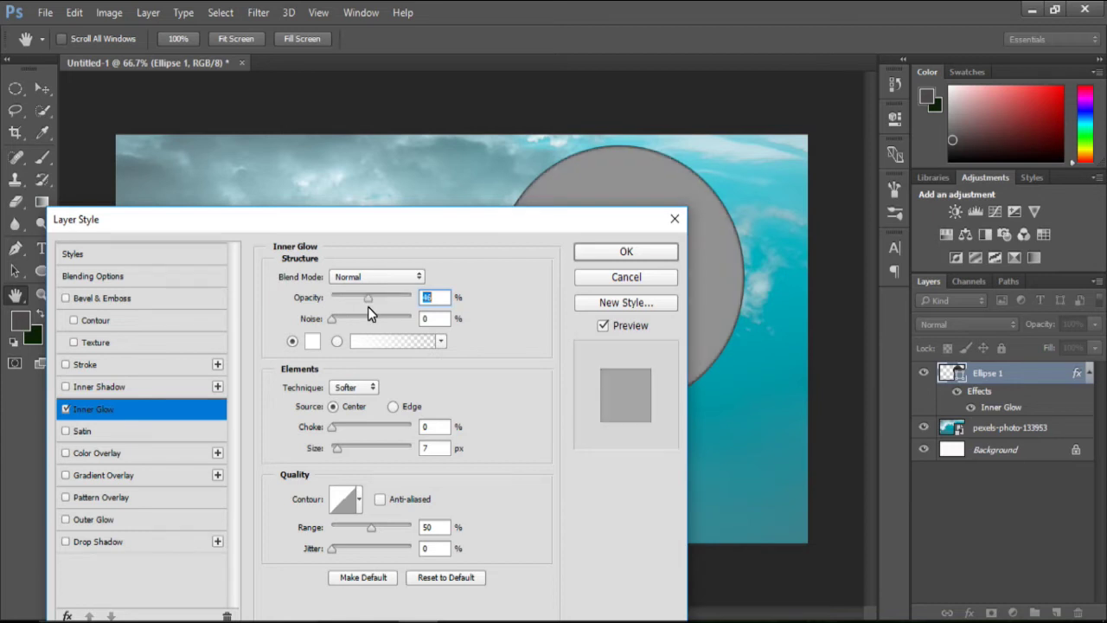
click(629, 254)
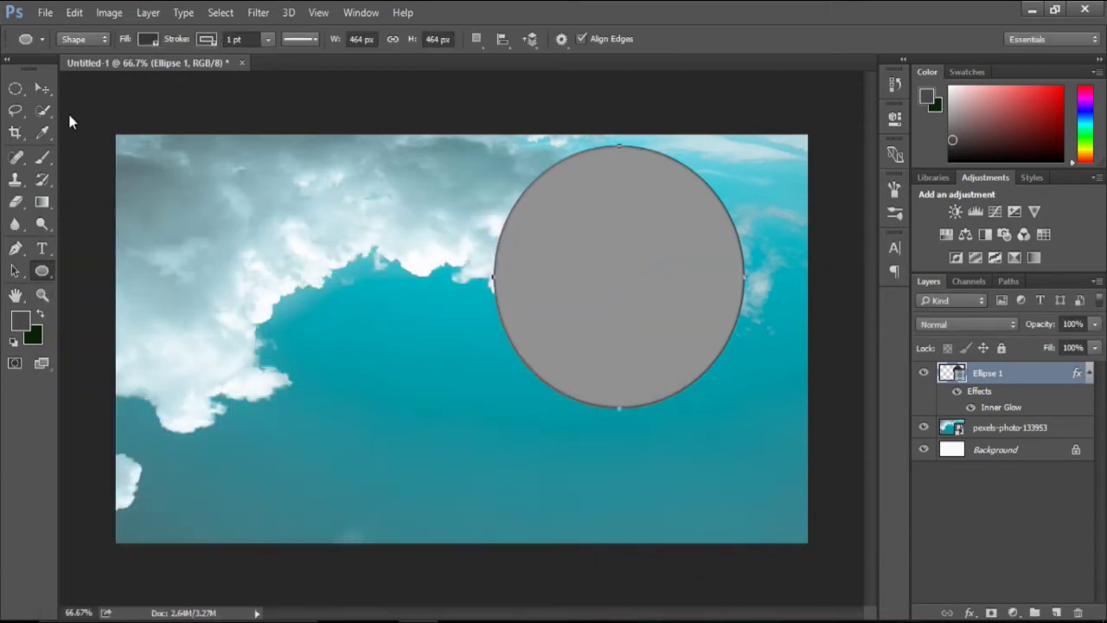
click(41, 89)
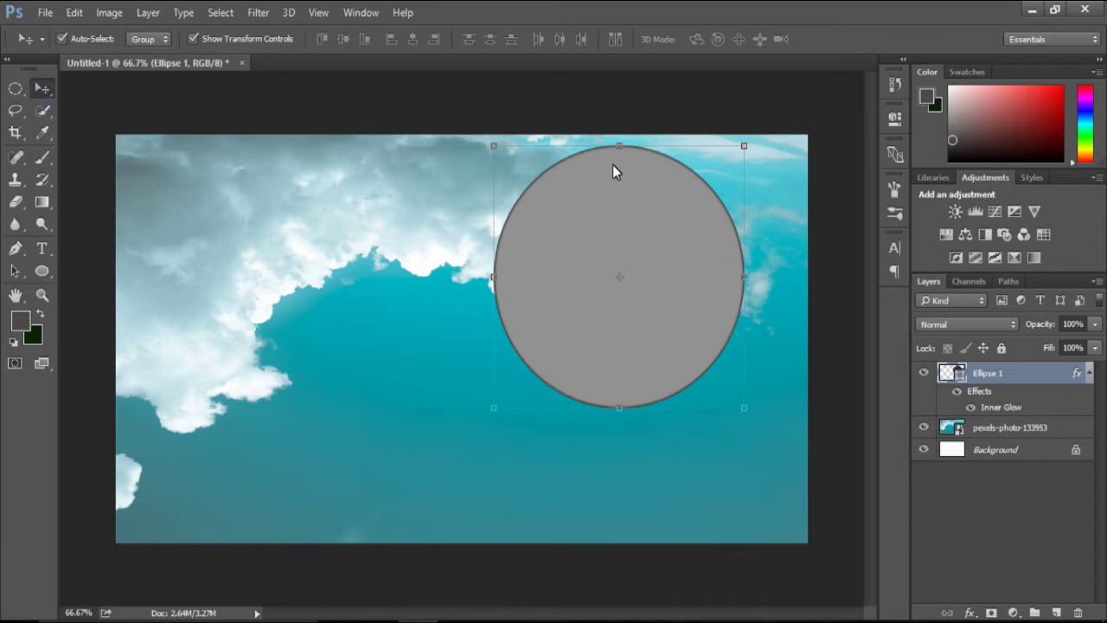
Duplicate the circle twice and move one copy to the lower left
mouse_move(619, 194)
mouse_down()
mouse_move(632, 214)
mouse_move(670, 193)
mouse_up()
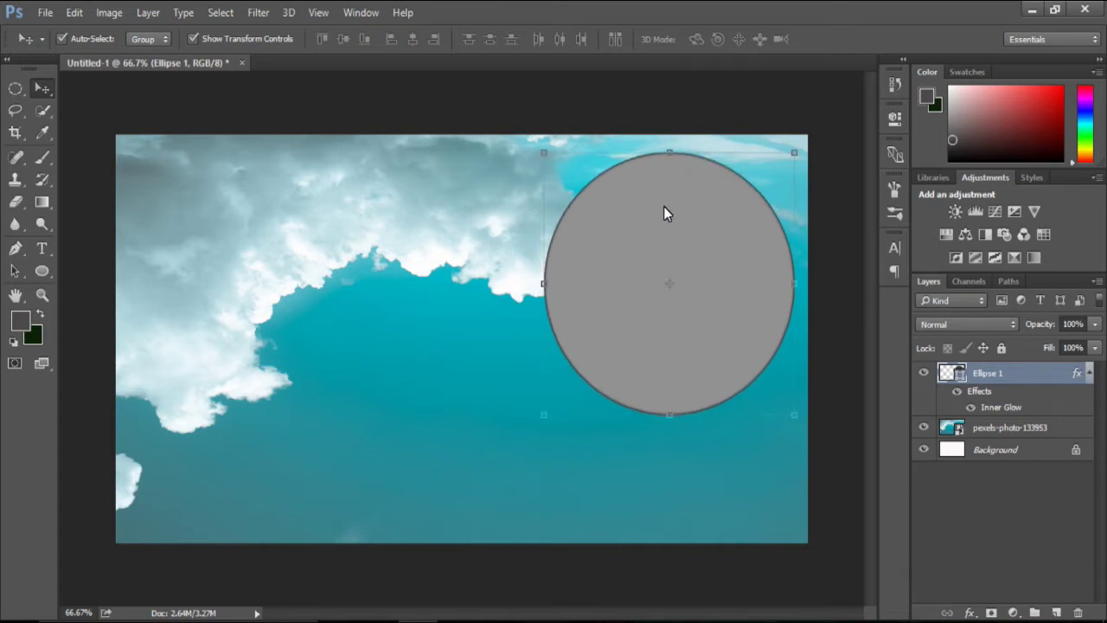
key(ctrl)
key(ctrl+j)
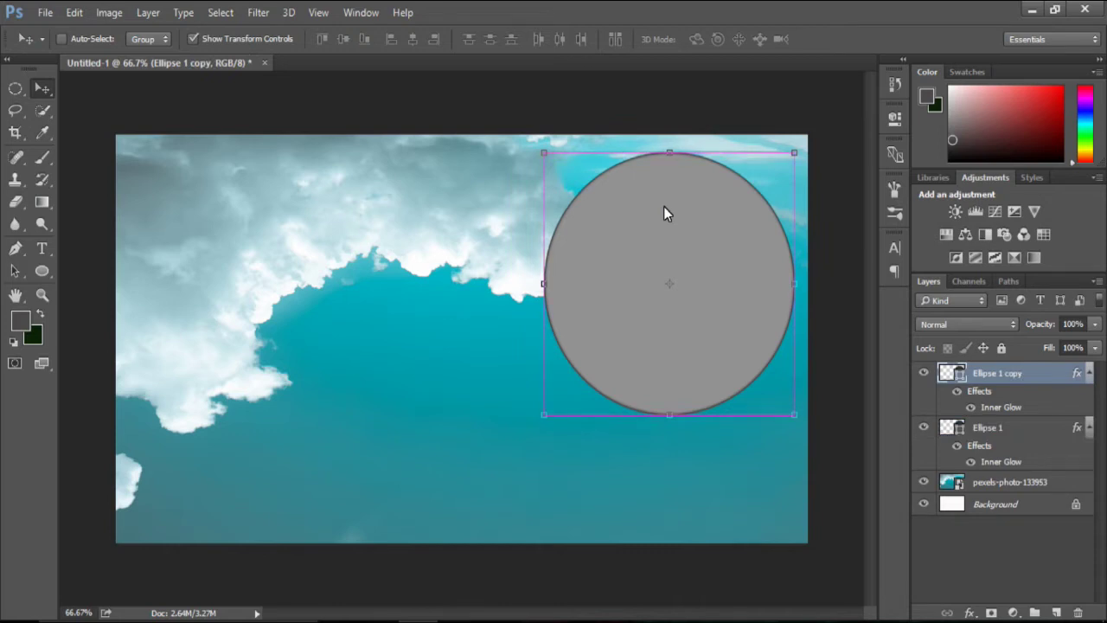
key(ctrl+j)
drag(664, 216, 406, 336)
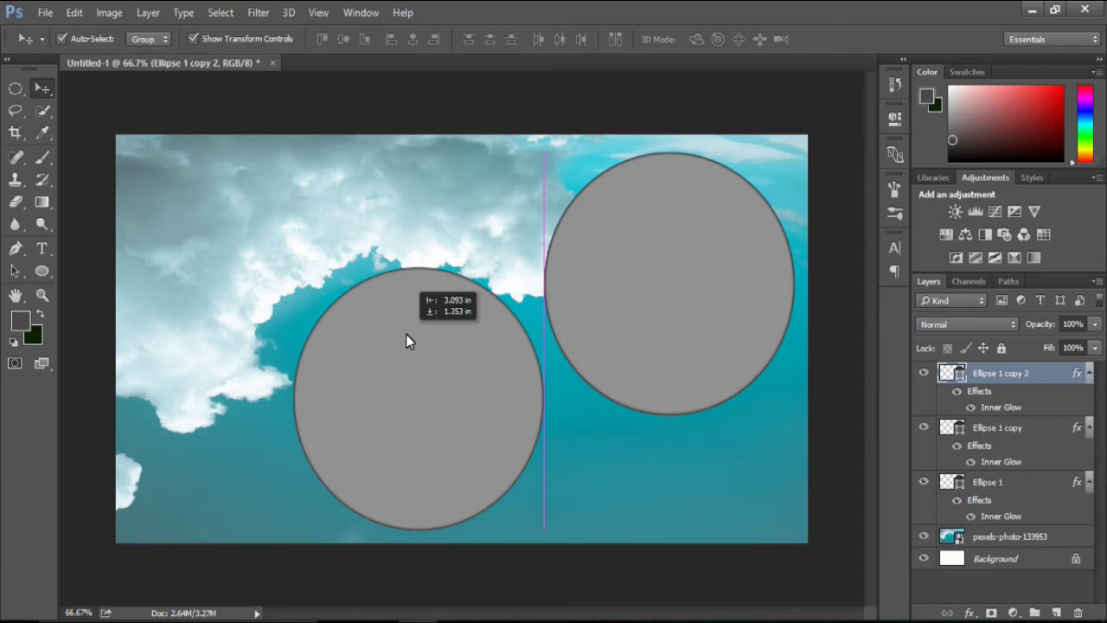
drag(405, 334, 406, 335)
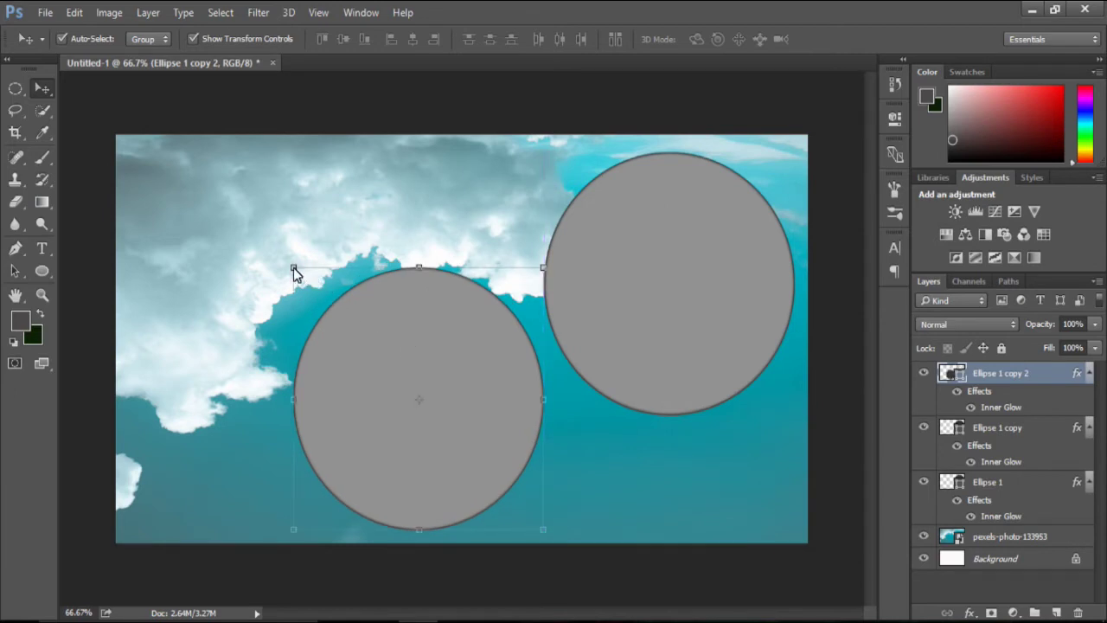
Shrink the lower-left circle copy and commit its new size
drag(293, 268, 337, 320)
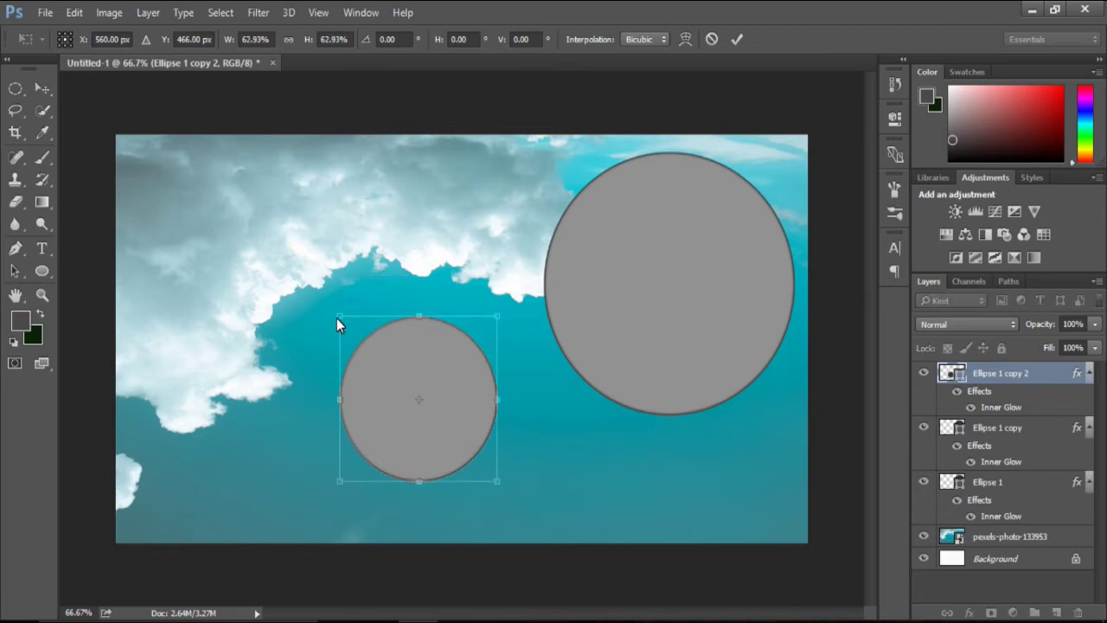
drag(387, 364, 400, 375)
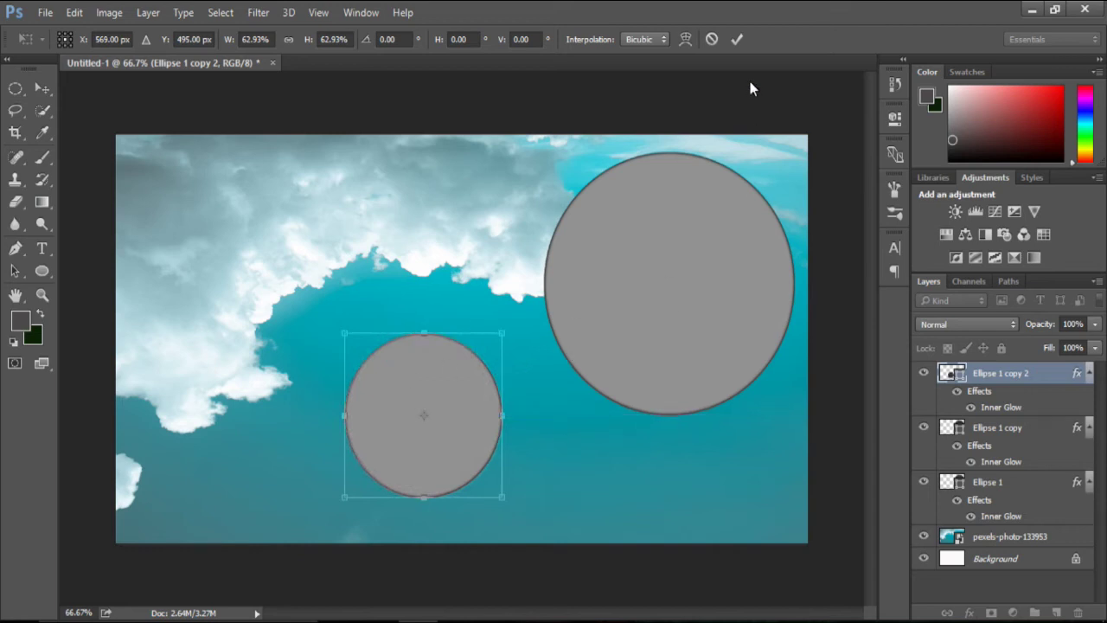
click(737, 40)
Move another circle copy to the upper left and scale it to about 80%
drag(672, 252, 243, 239)
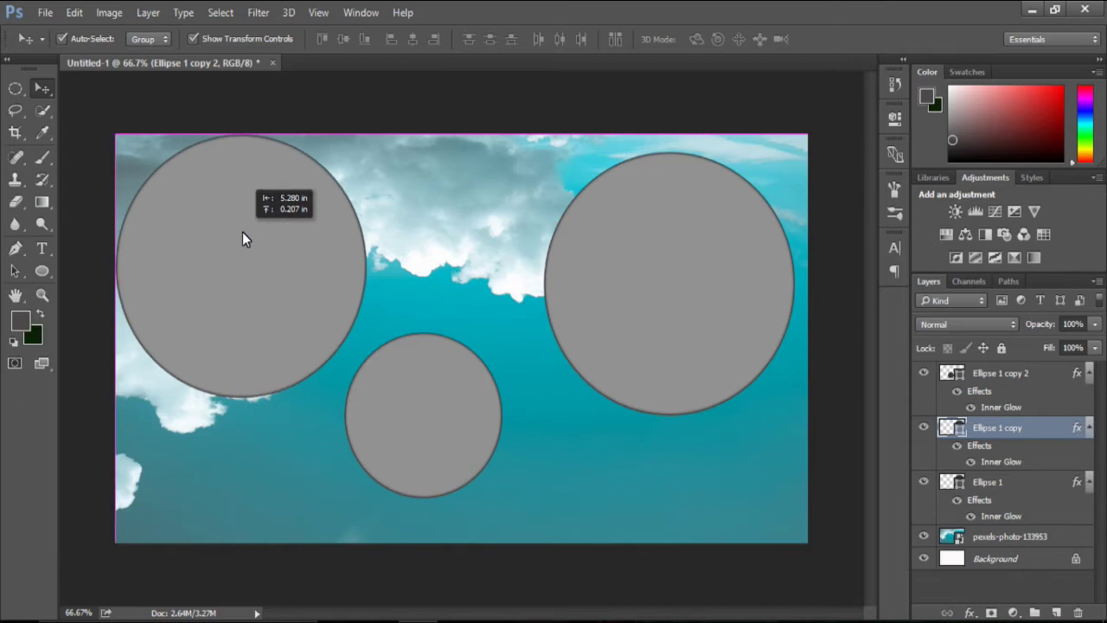
drag(242, 232, 242, 231)
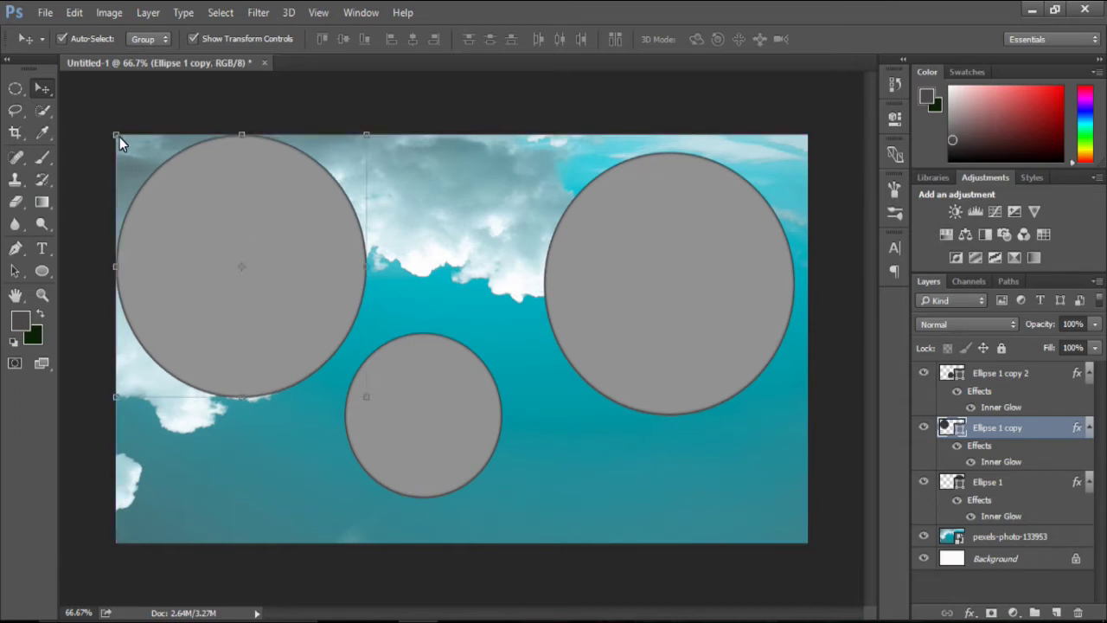
key(ctrl+t)
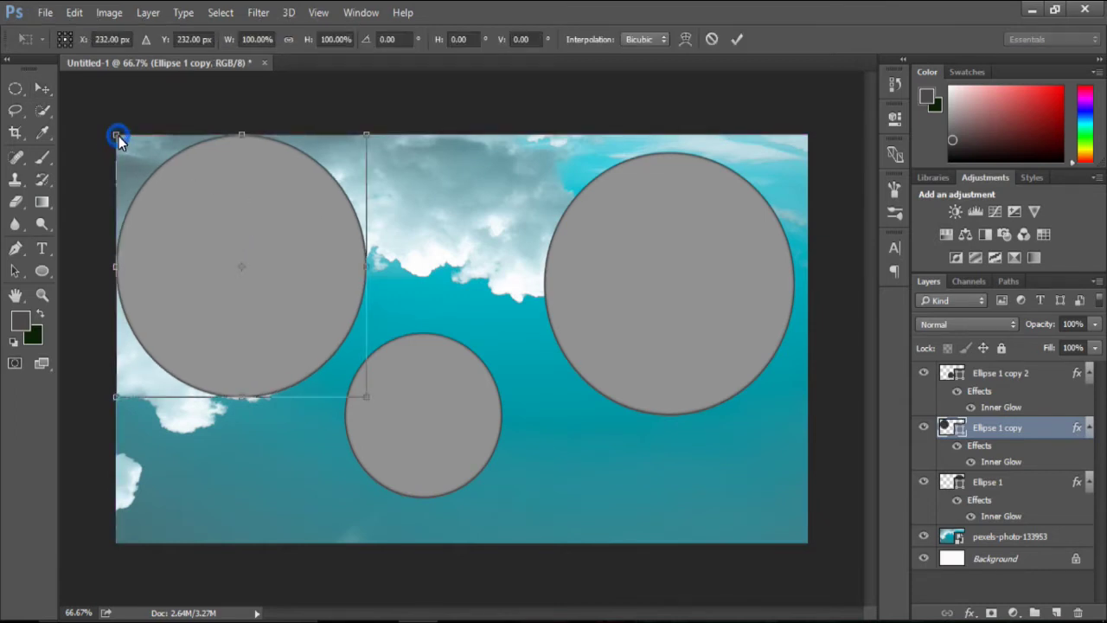
drag(125, 149, 140, 165)
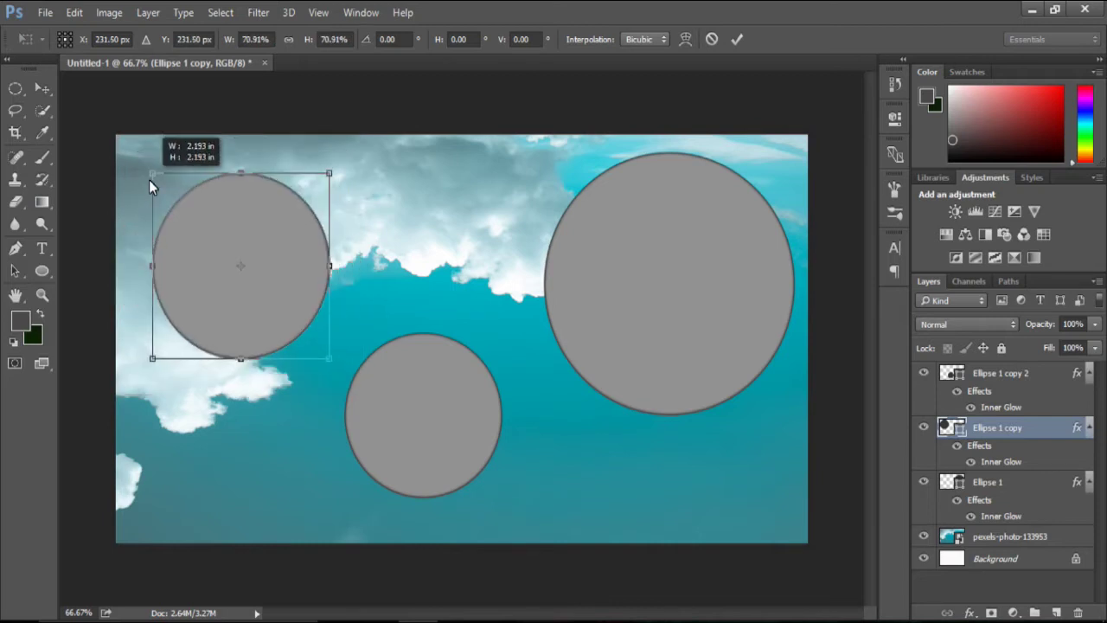
drag(144, 173, 141, 163)
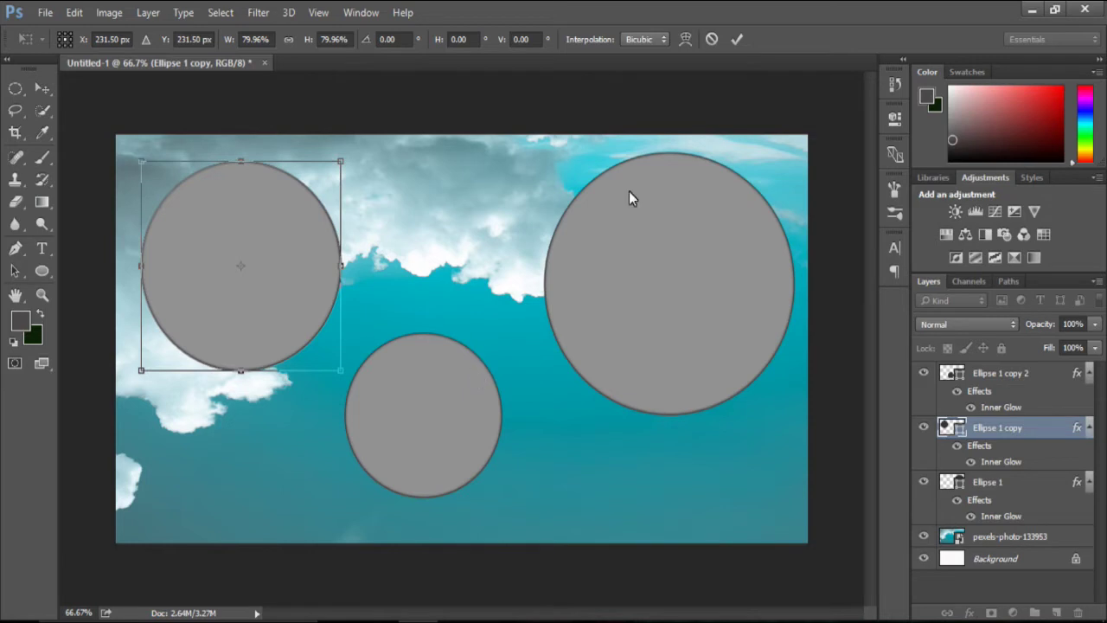
click(736, 39)
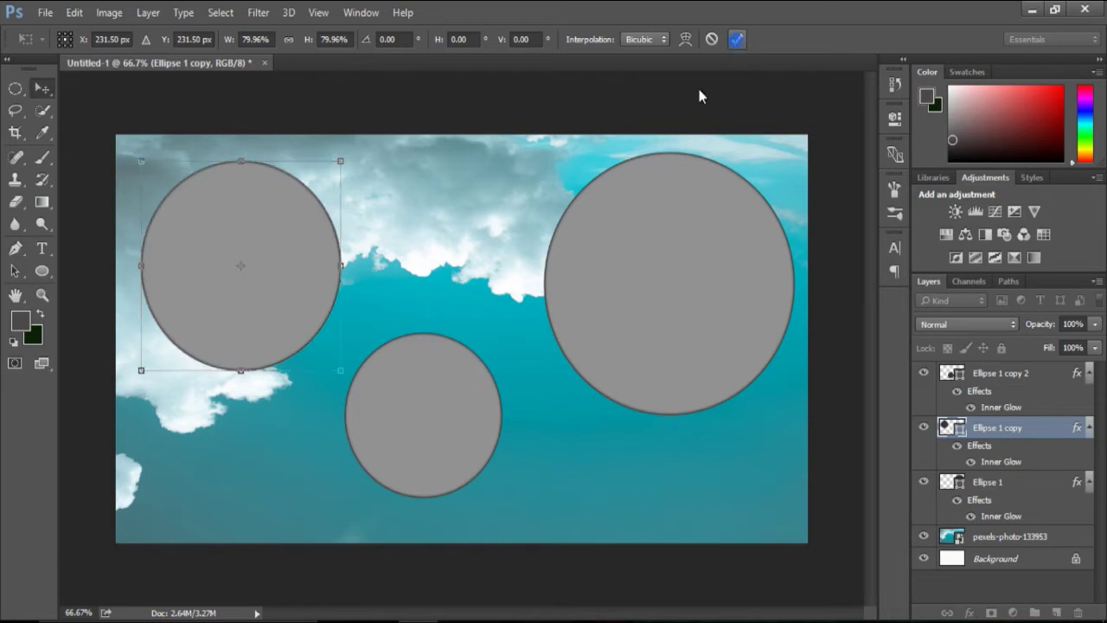
Enlarge the right circle to about 123% and shift it left and down
click(617, 301)
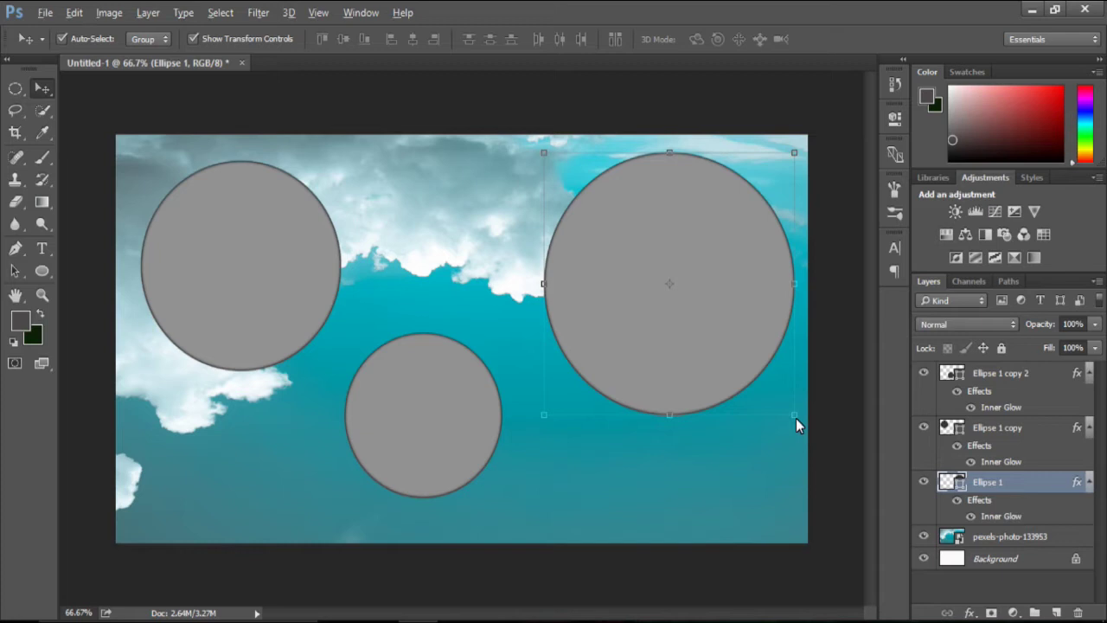
drag(796, 418, 823, 452)
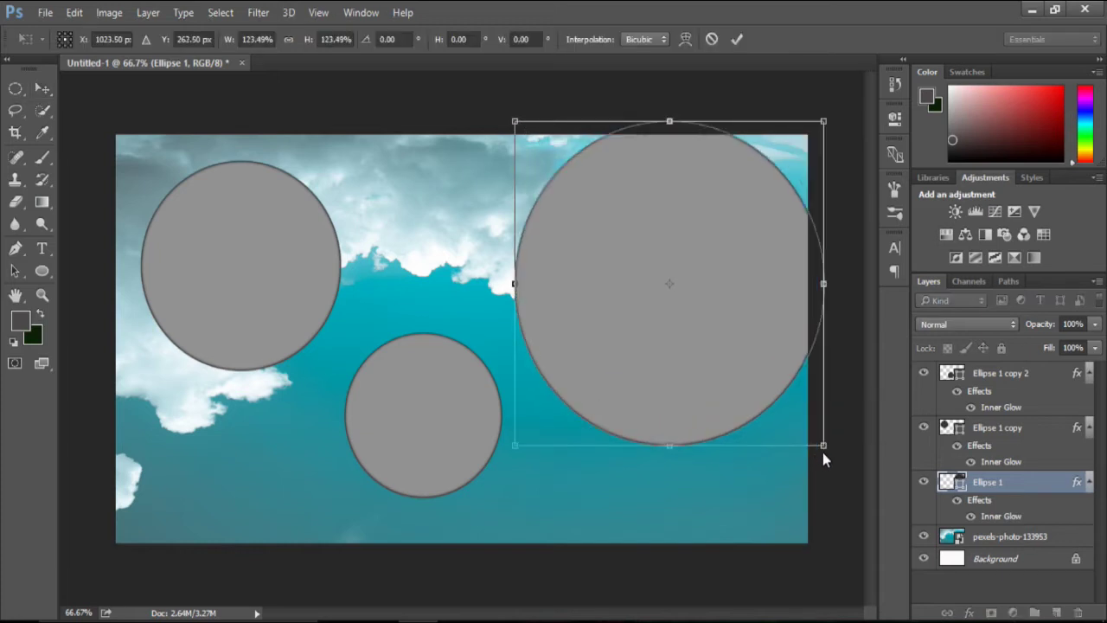
drag(702, 237, 675, 258)
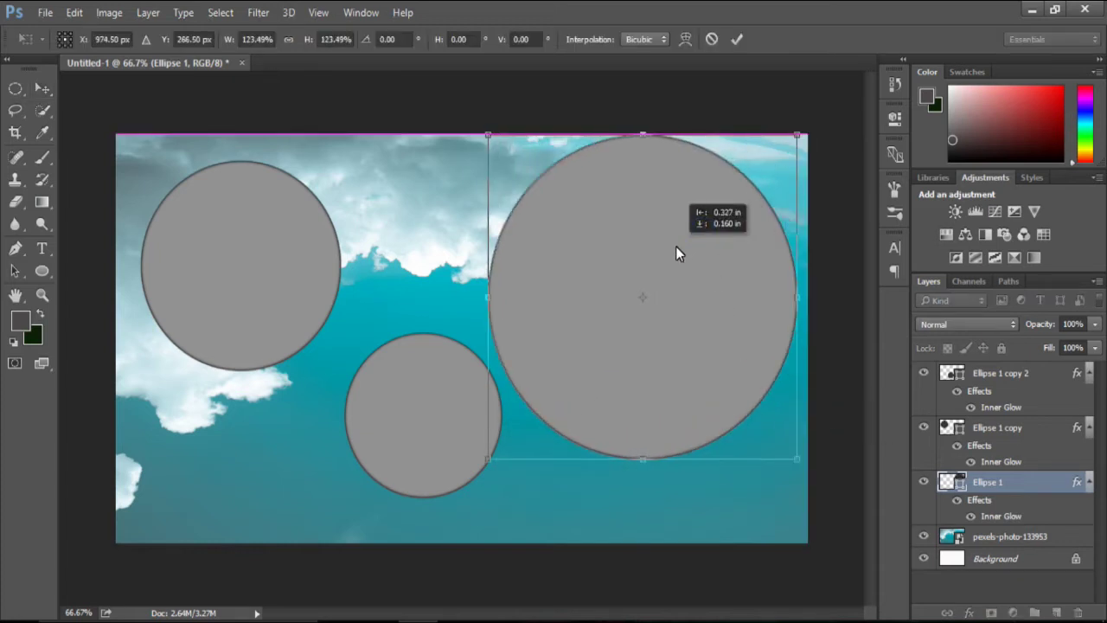
click(735, 41)
Move the small circle down and left to sit lower centre
click(412, 403)
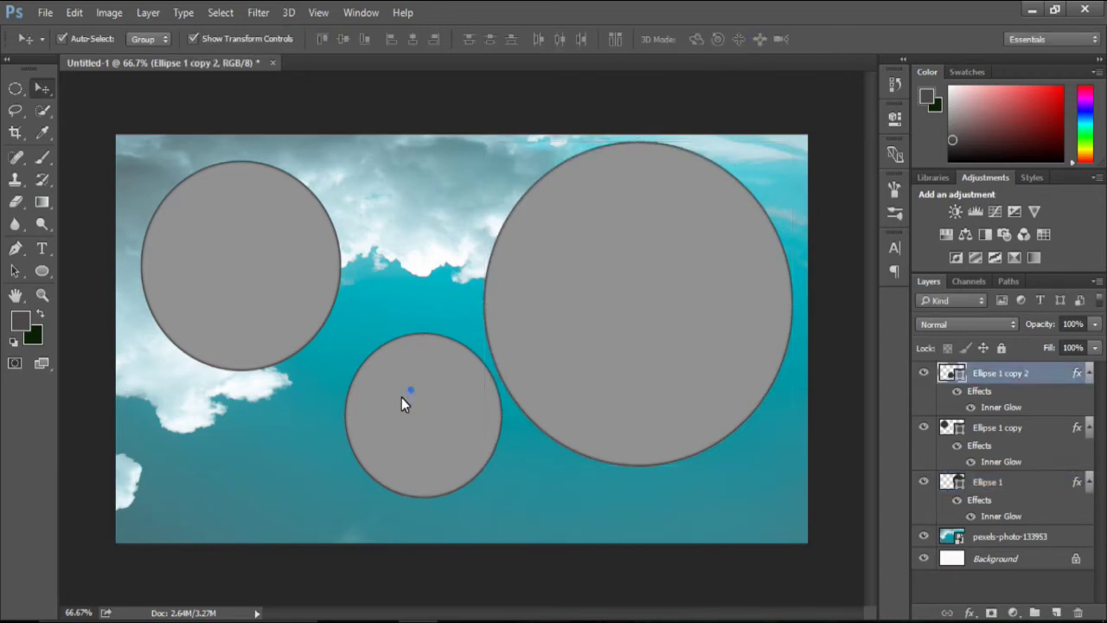
drag(409, 393, 388, 422)
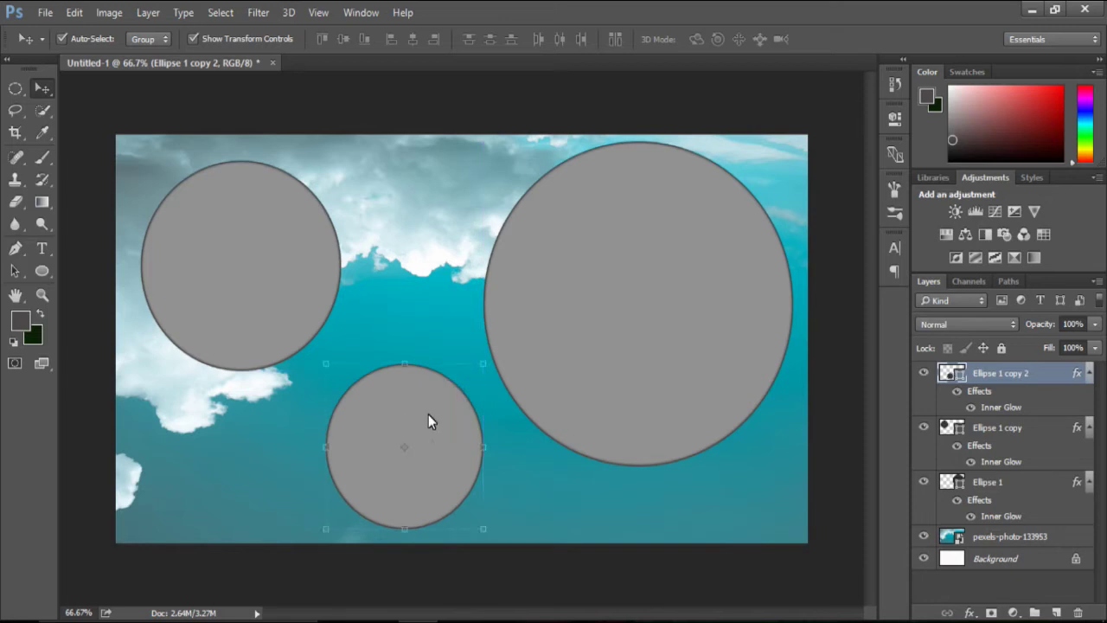
click(632, 292)
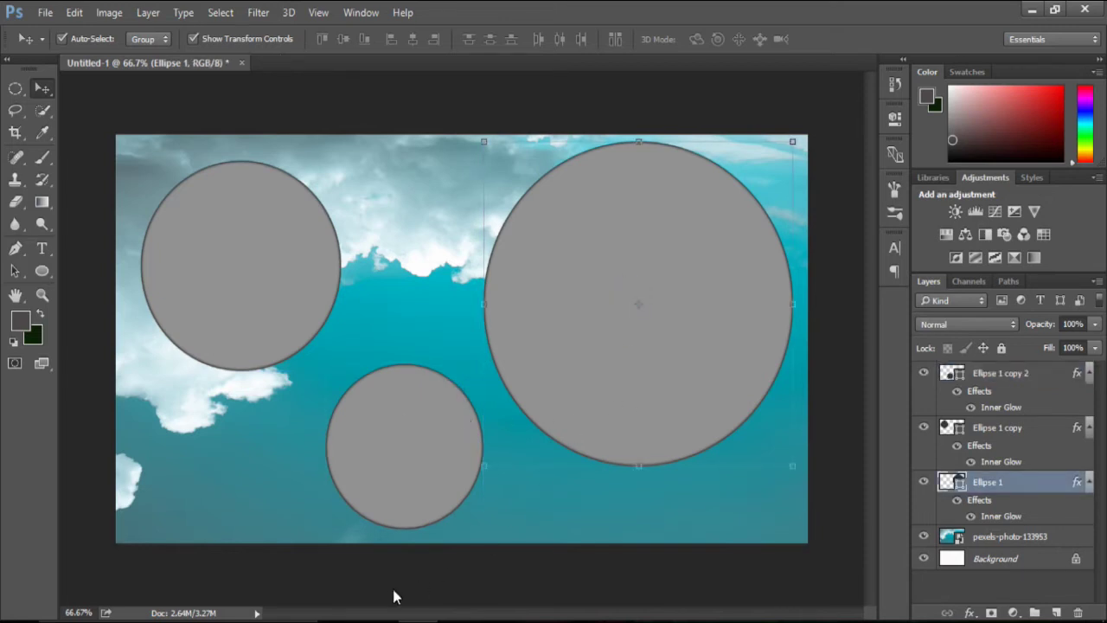
click(411, 555)
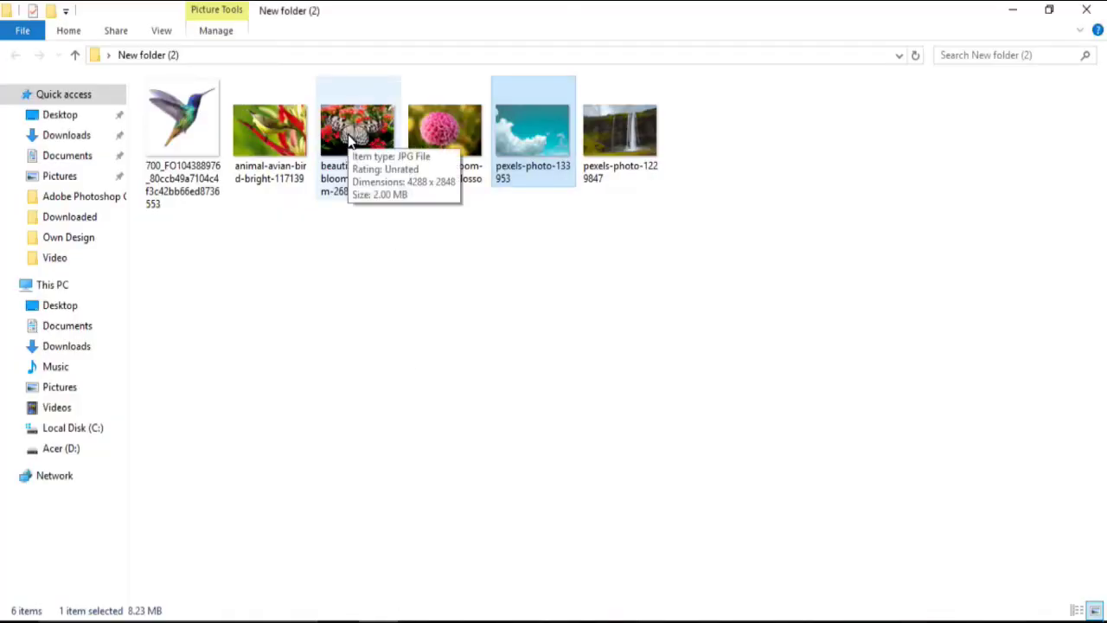
Drop the butterfly photo beautiful-bloom-blooming-blossom-268432 from File Explorer onto the canvas
mouse_move(350, 138)
mouse_down()
mouse_move(415, 622)
mouse_move(337, 286)
mouse_up()
drag(488, 278, 450, 265)
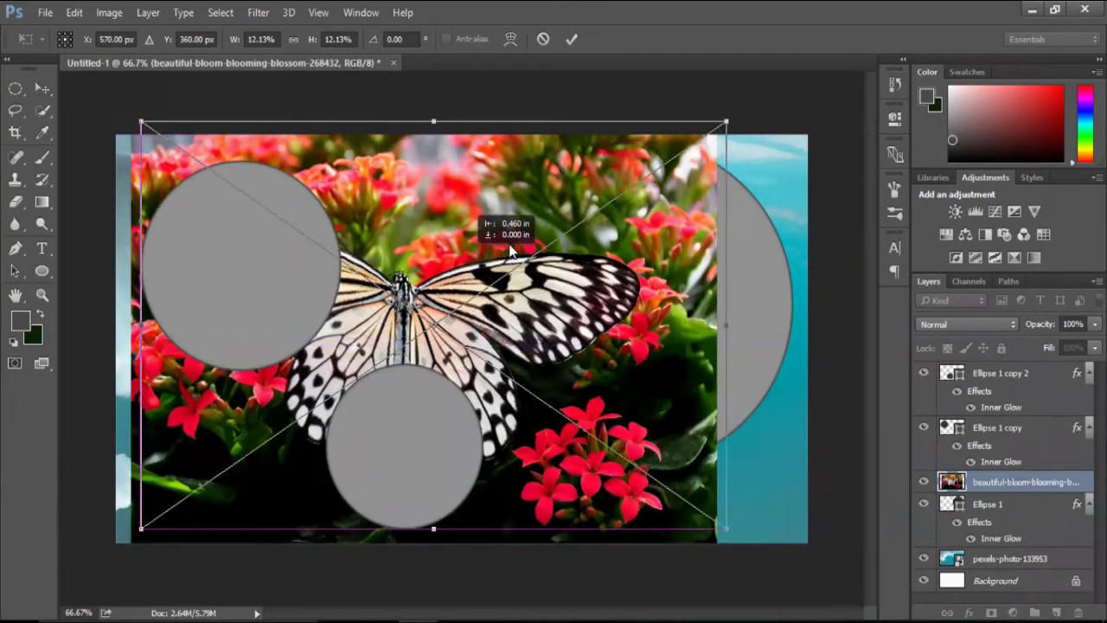
Shrink the butterfly photo into the top-left corner, commit it, and move its layer to the top
drag(449, 263, 517, 244)
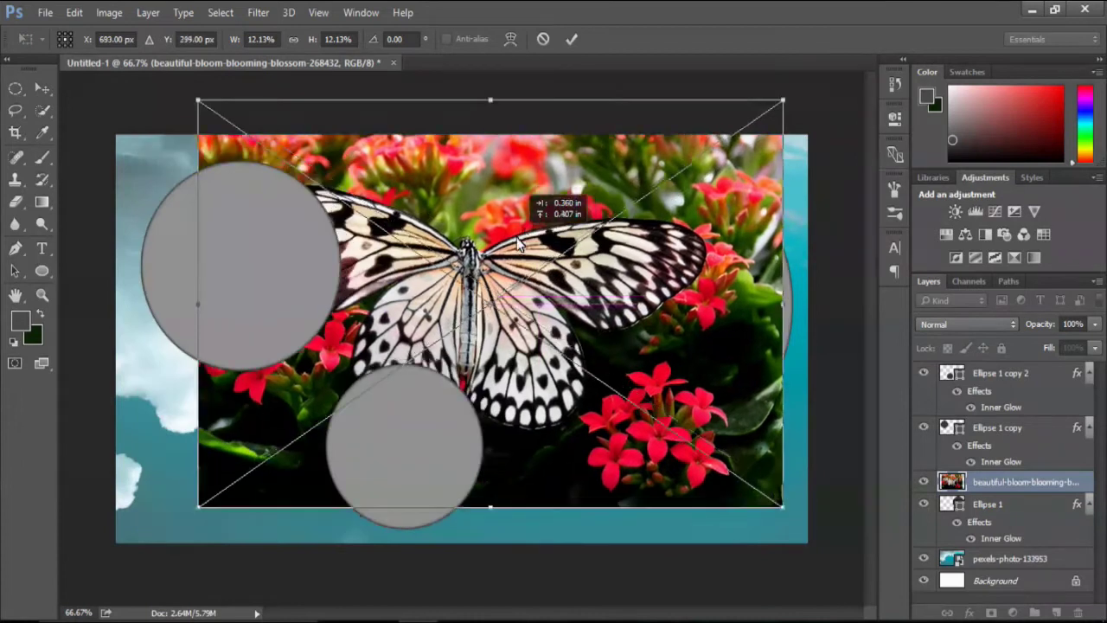
drag(198, 101, 422, 227)
mouse_move(521, 264)
mouse_down()
mouse_move(182, 175)
mouse_move(54, 124)
mouse_move(113, 161)
mouse_up()
drag(125, 168, 186, 202)
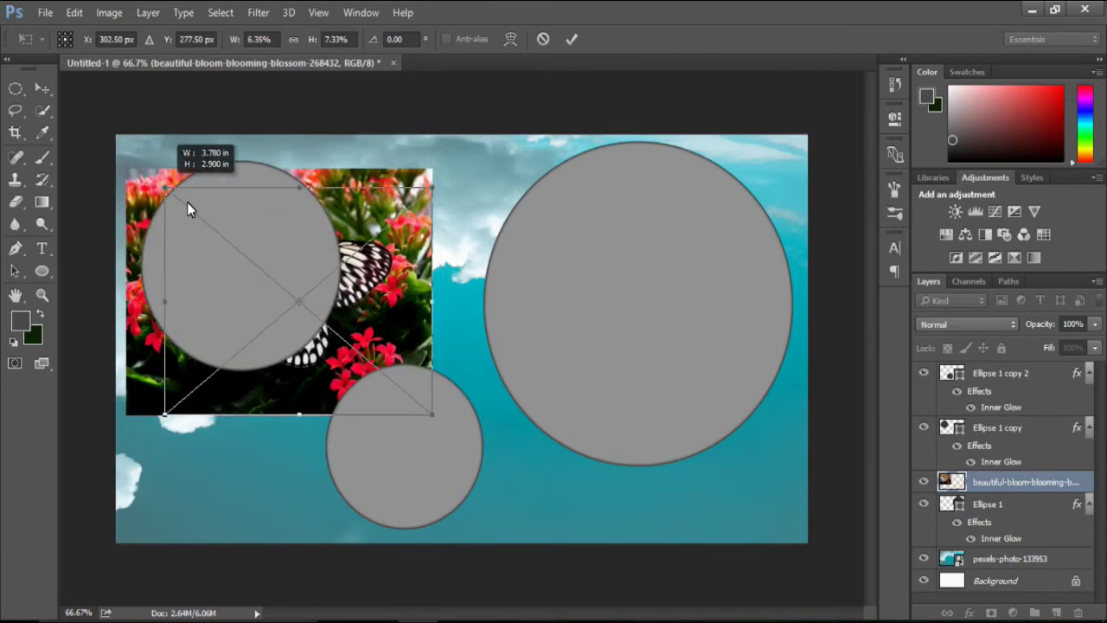
mouse_move(350, 235)
mouse_down()
mouse_move(285, 211)
mouse_move(272, 192)
mouse_up()
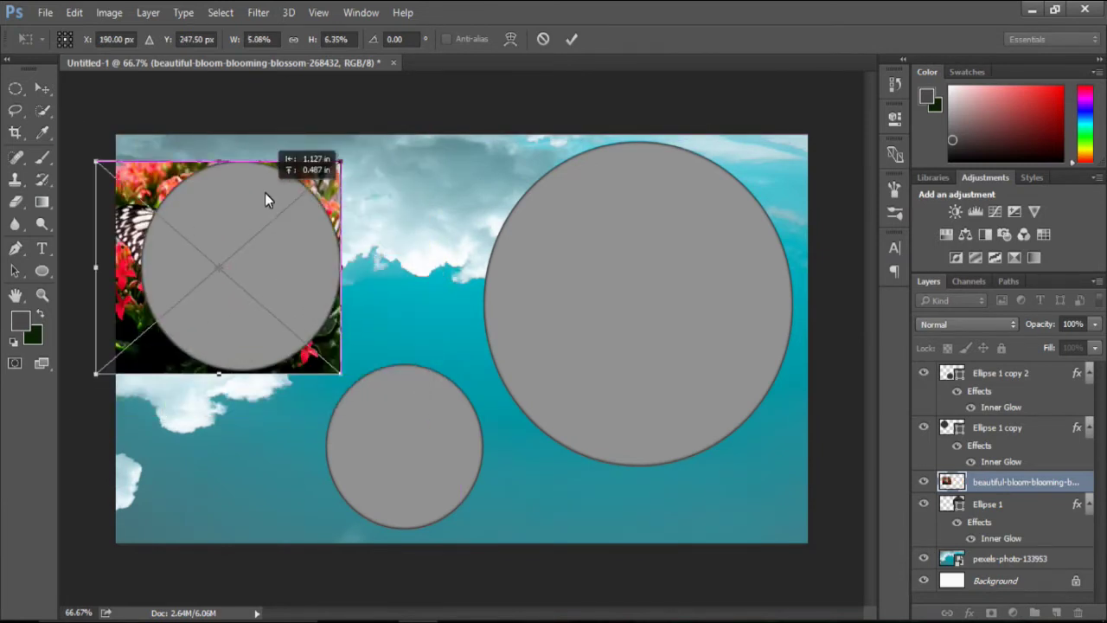
key(Return)
drag(1031, 484, 1021, 372)
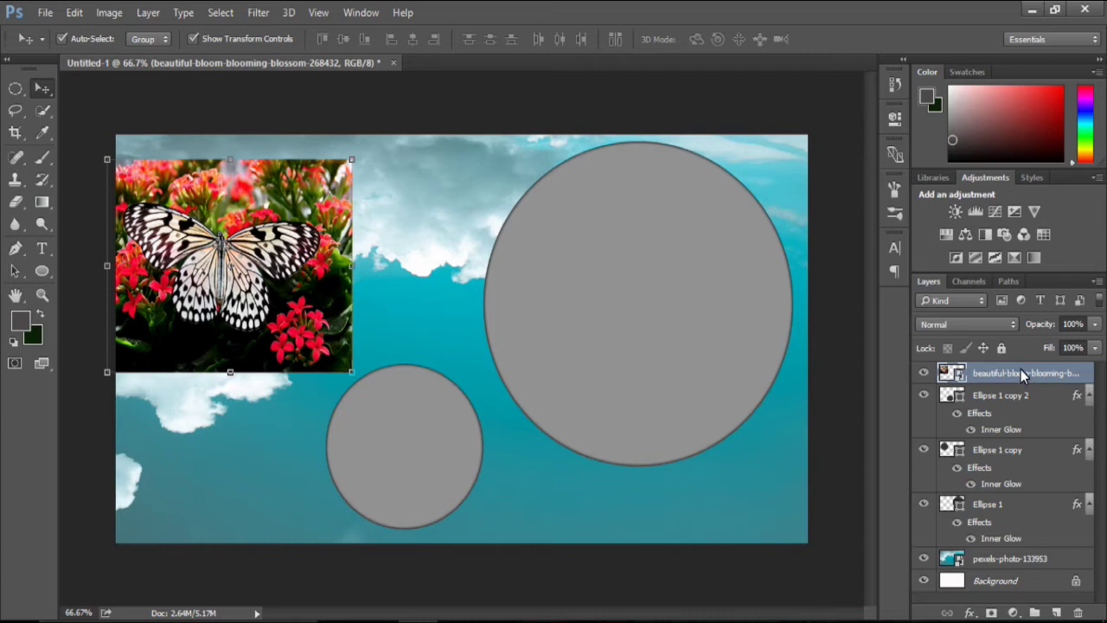
click(1095, 323)
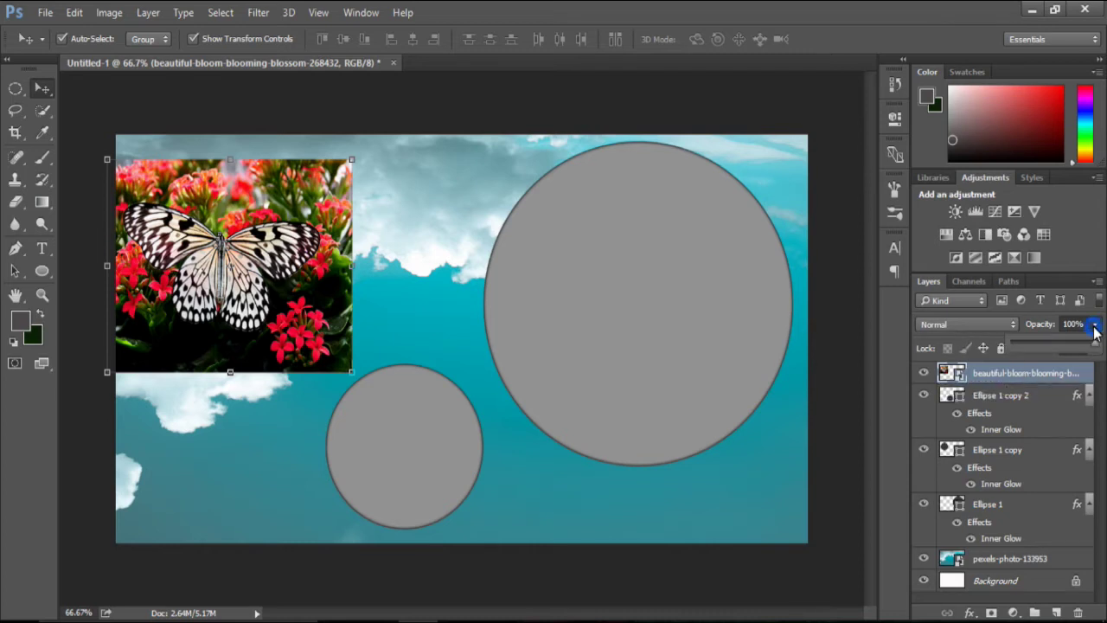
Lower the butterfly layer to 21% opacity and resize it toward the circle
drag(1093, 344, 1028, 347)
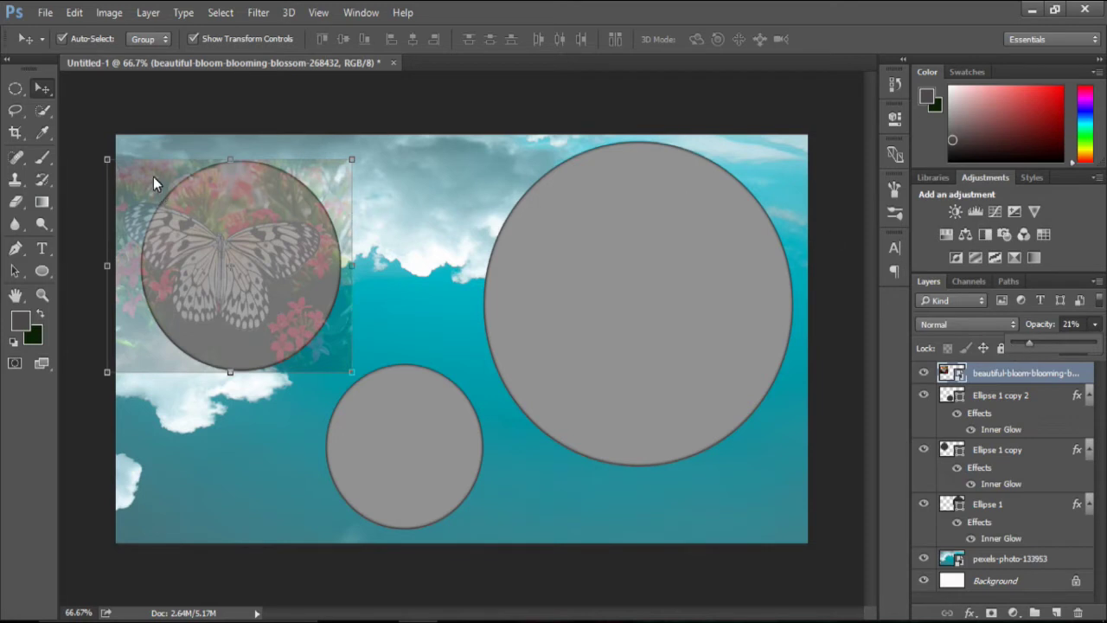
drag(107, 161, 141, 187)
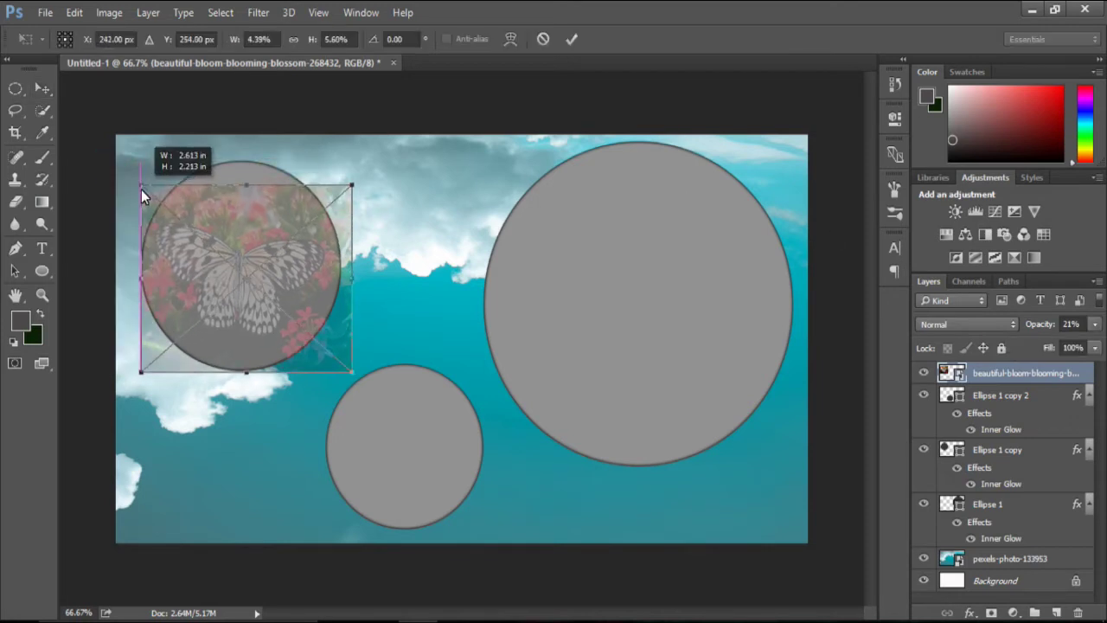
drag(195, 220, 195, 204)
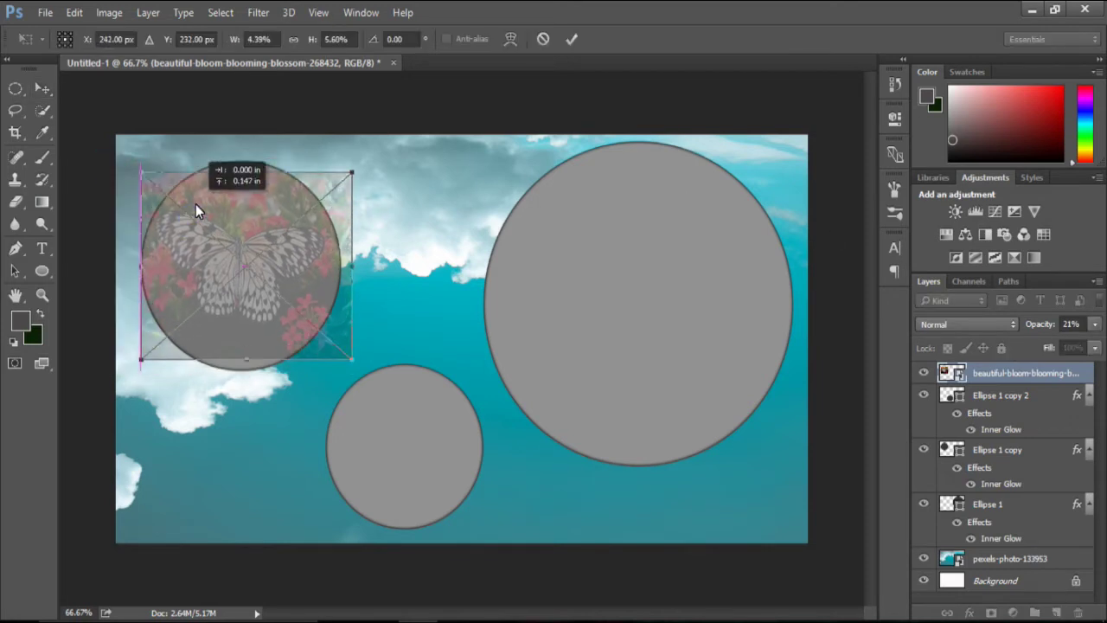
drag(246, 361, 250, 377)
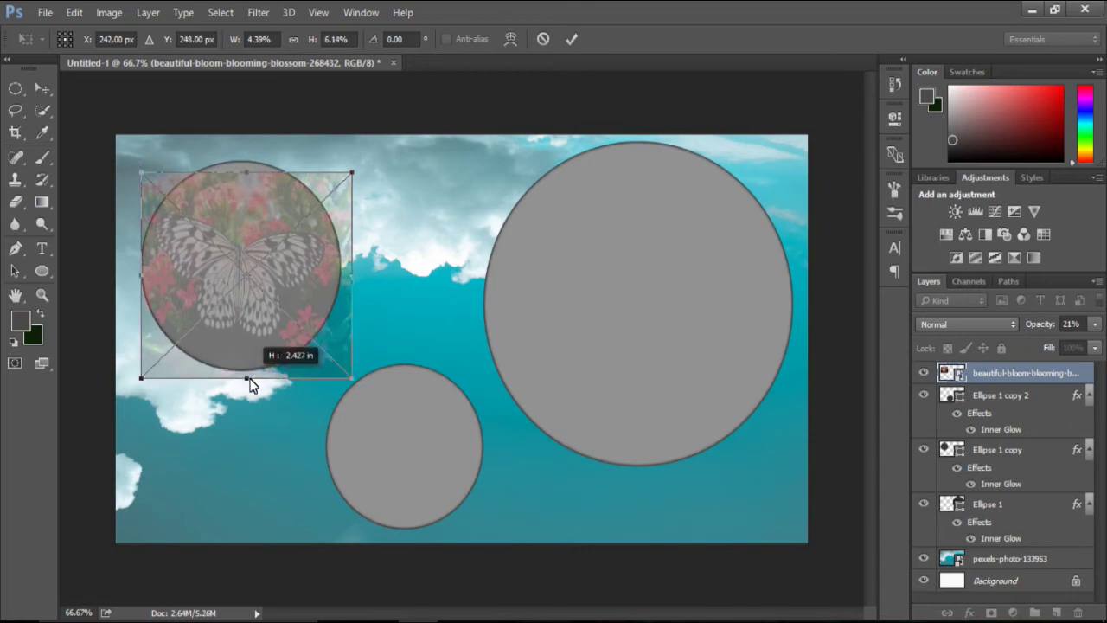
drag(249, 385, 252, 388)
Align the butterfly photo precisely over the upper-left circle and commit the transform
drag(243, 236, 246, 226)
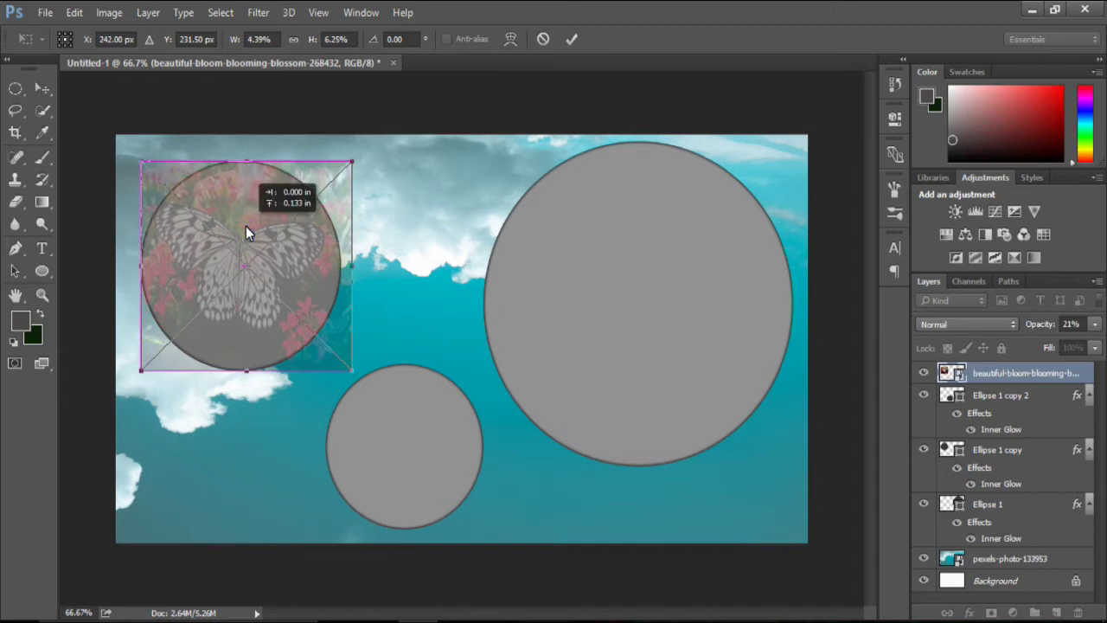
drag(249, 227, 252, 228)
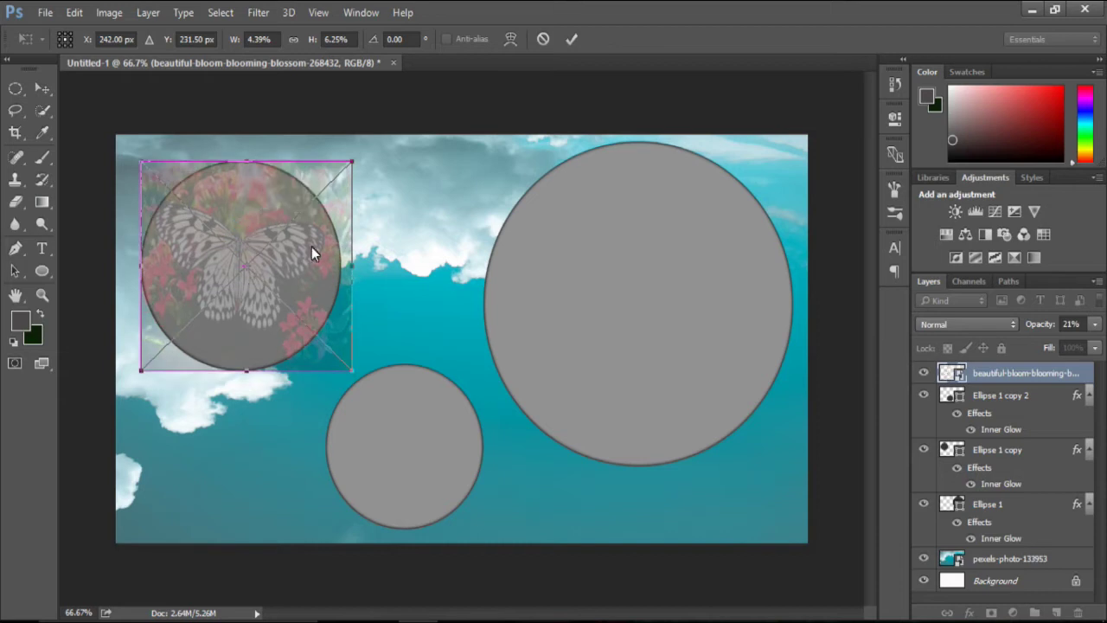
key(Right)
key(Right)
key(Right)
key(Right)
key(Right)
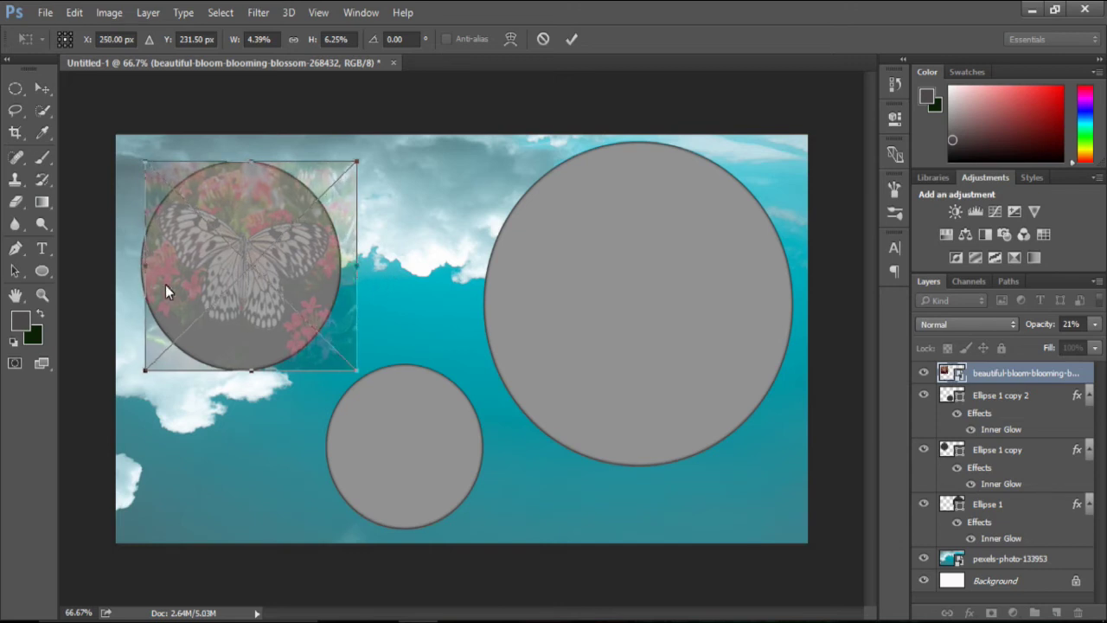
drag(145, 275, 152, 279)
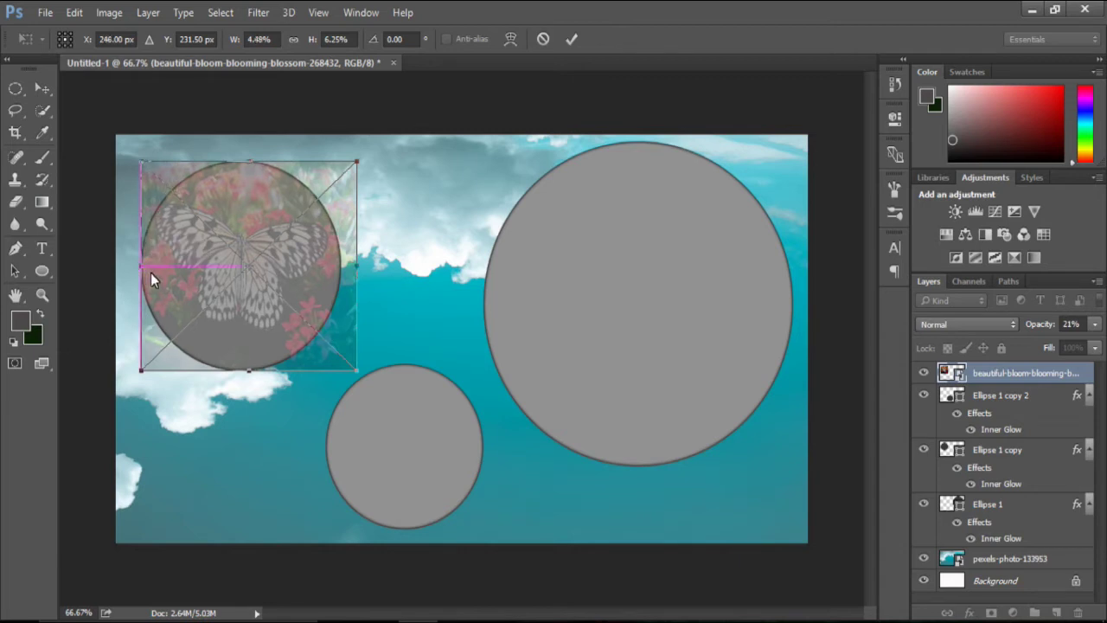
click(572, 40)
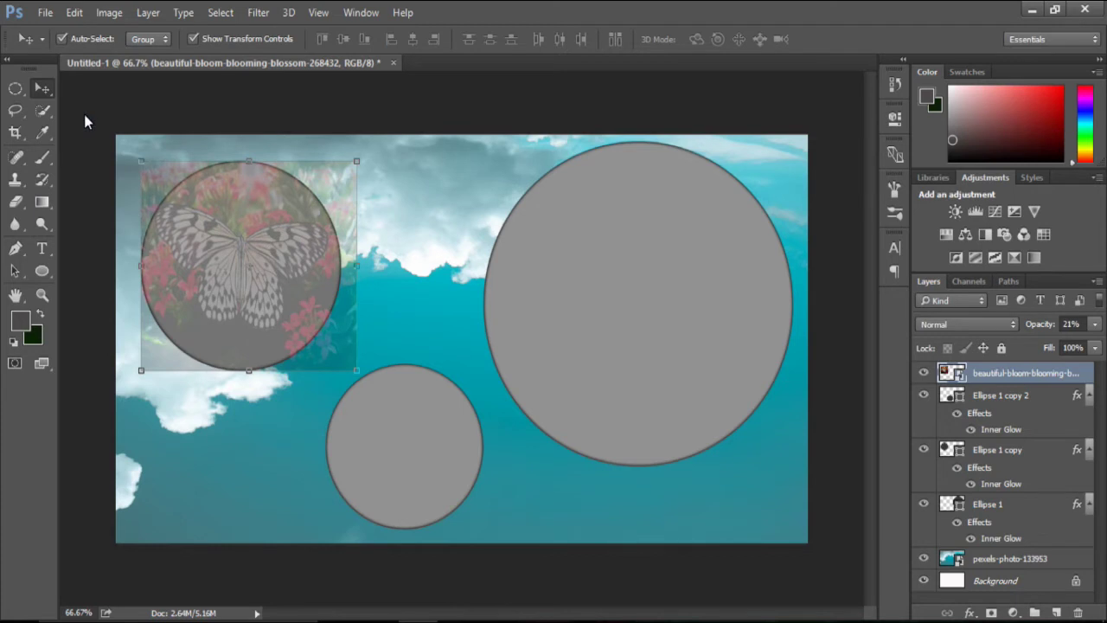
click(16, 88)
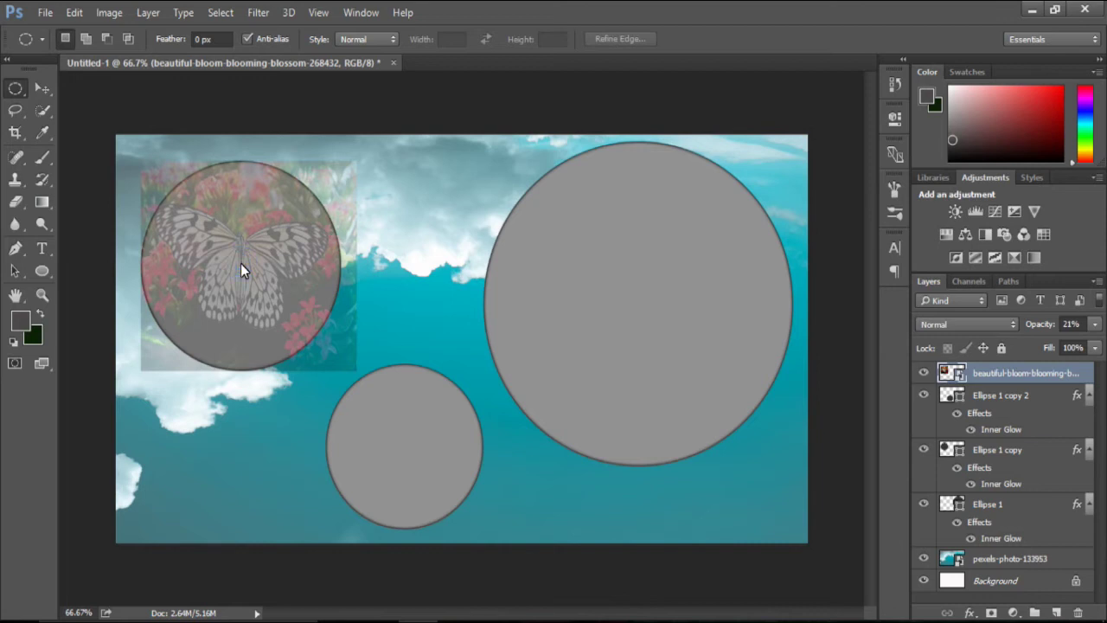
Trace a circular marquee around the upper-left circle and raise the butterfly layer's opacity
drag(243, 268, 452, 365)
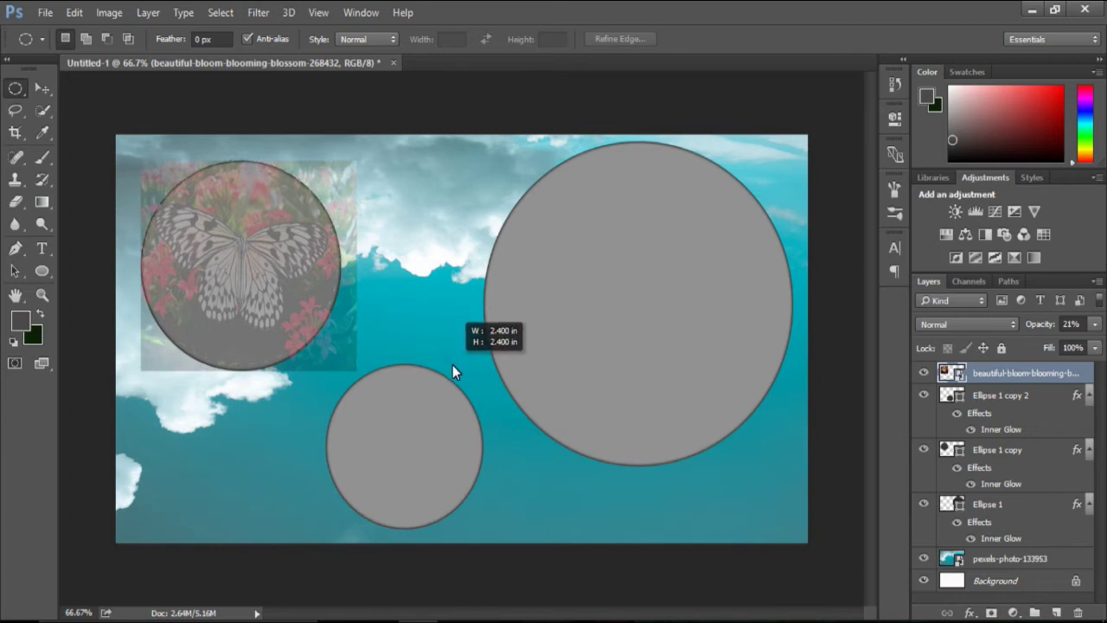
drag(453, 365, 453, 365)
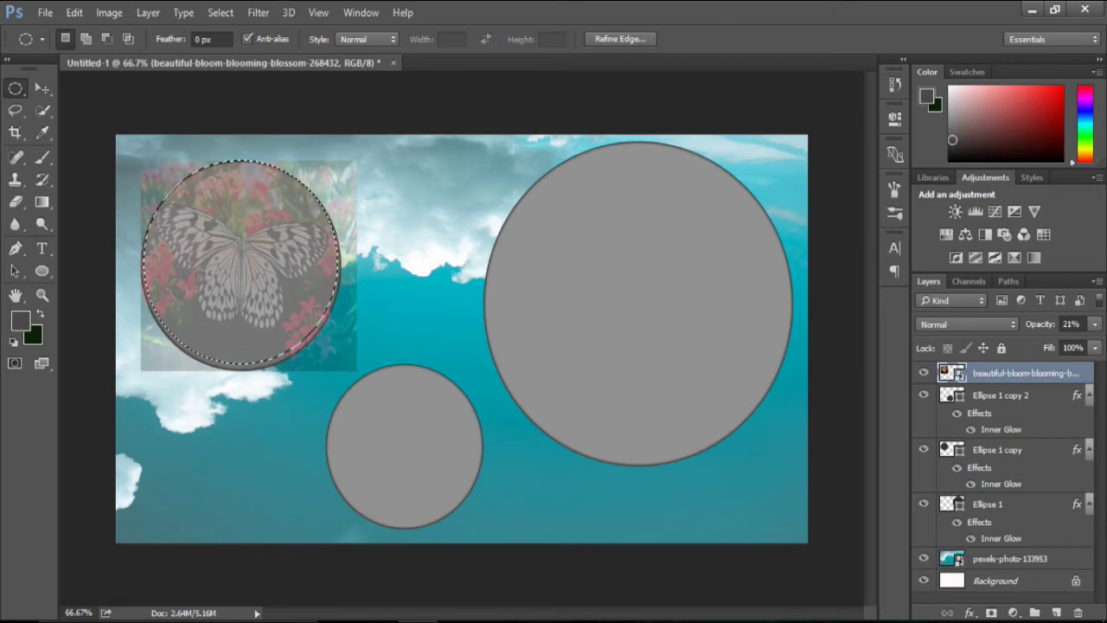
click(1095, 324)
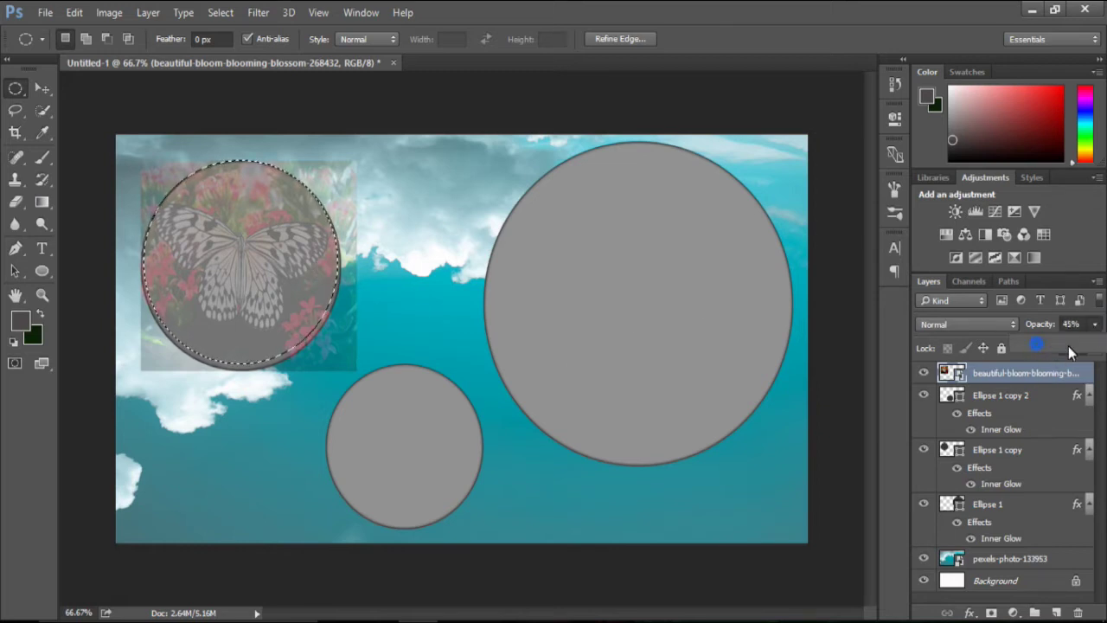
drag(1036, 343, 1102, 343)
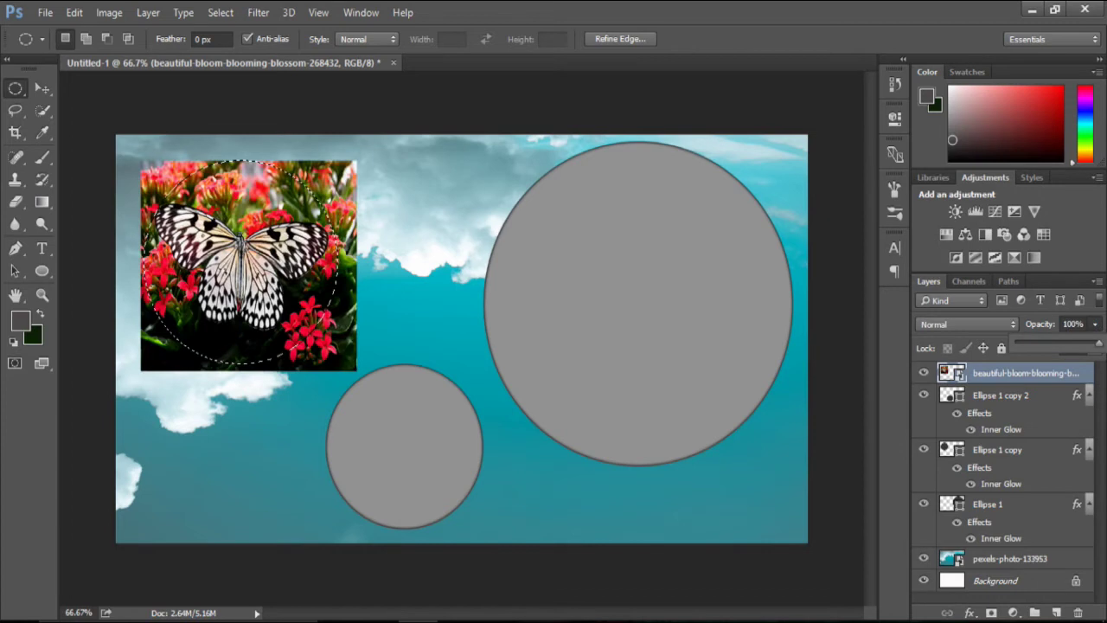
Invert the circular selection; deleting fails on the smart-object butterfly layer
click(220, 17)
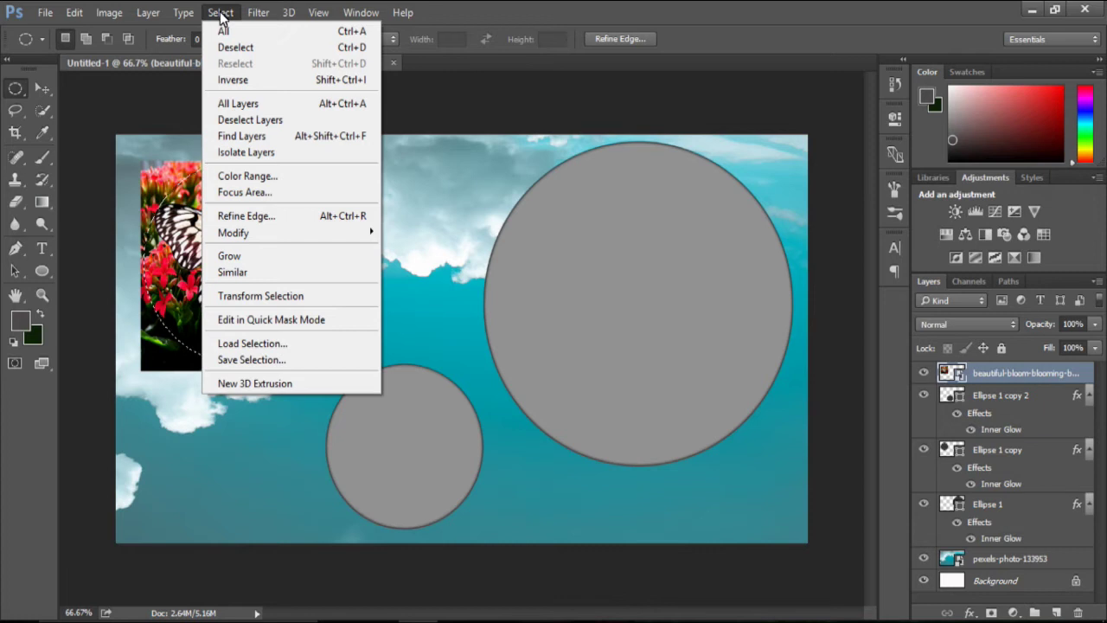
click(254, 80)
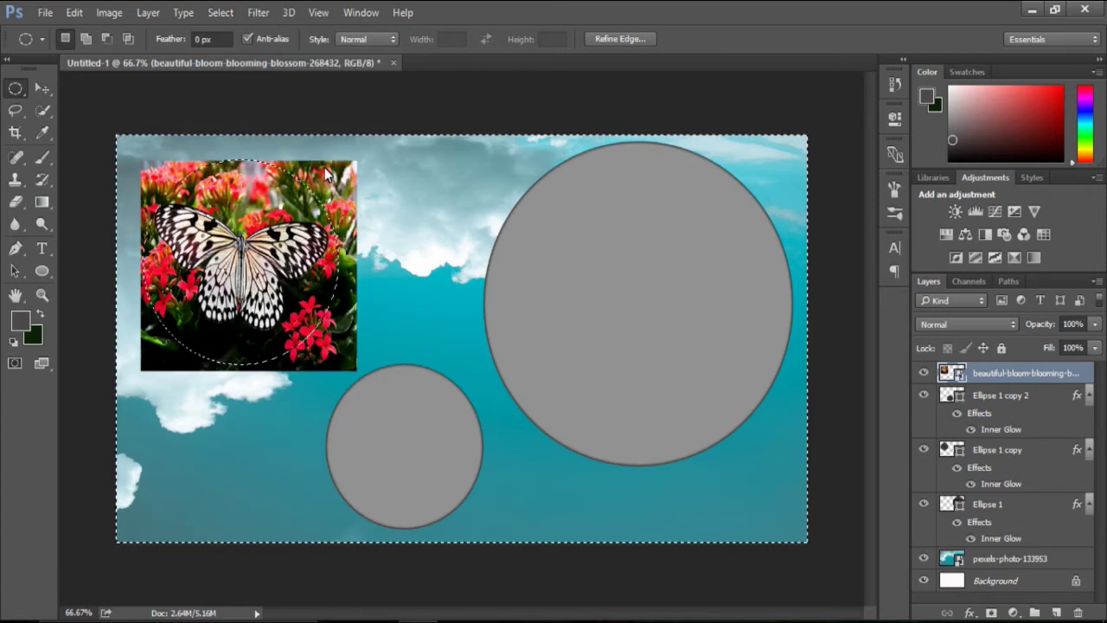
key(Delete)
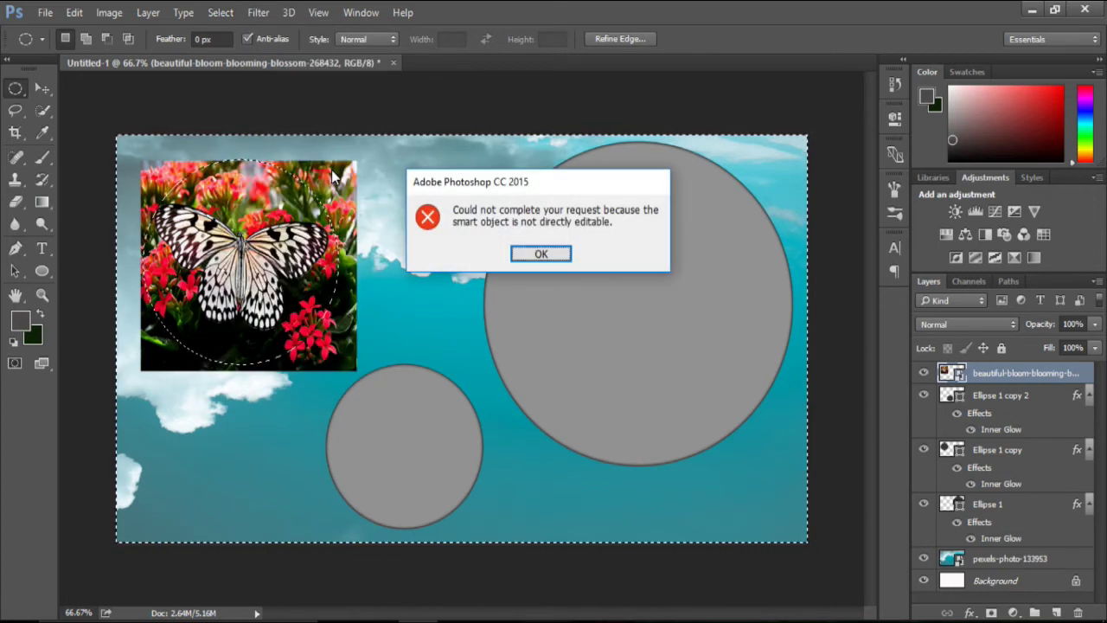
click(556, 256)
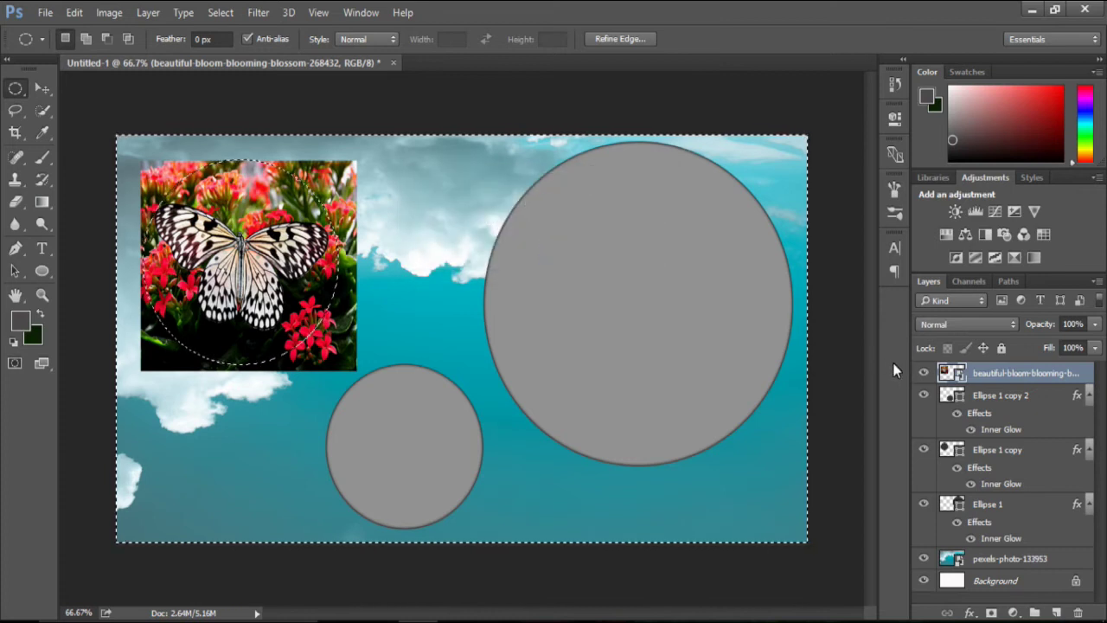
Rasterize the butterfly layer, delete everything outside the circle, deselect, and nudge it slightly down
right_click(997, 379)
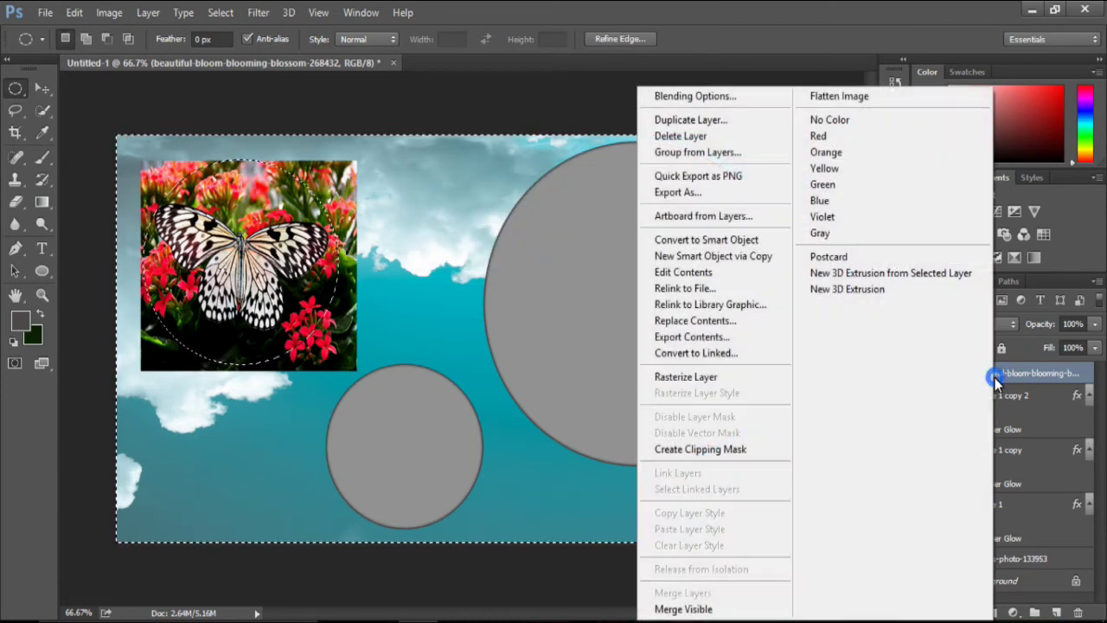
click(718, 378)
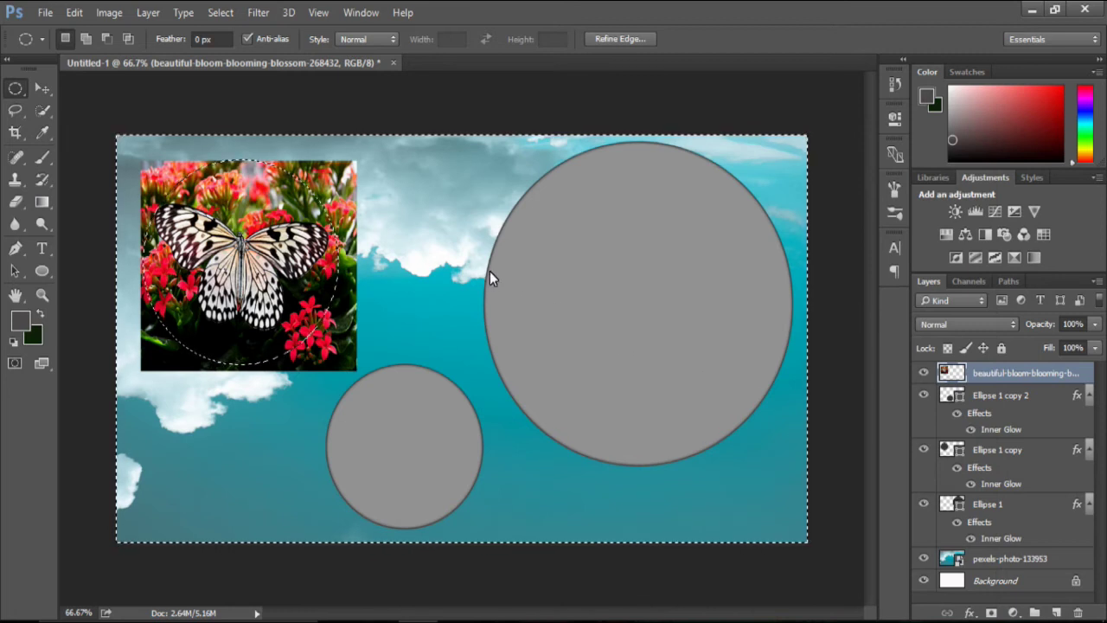
key(Delete)
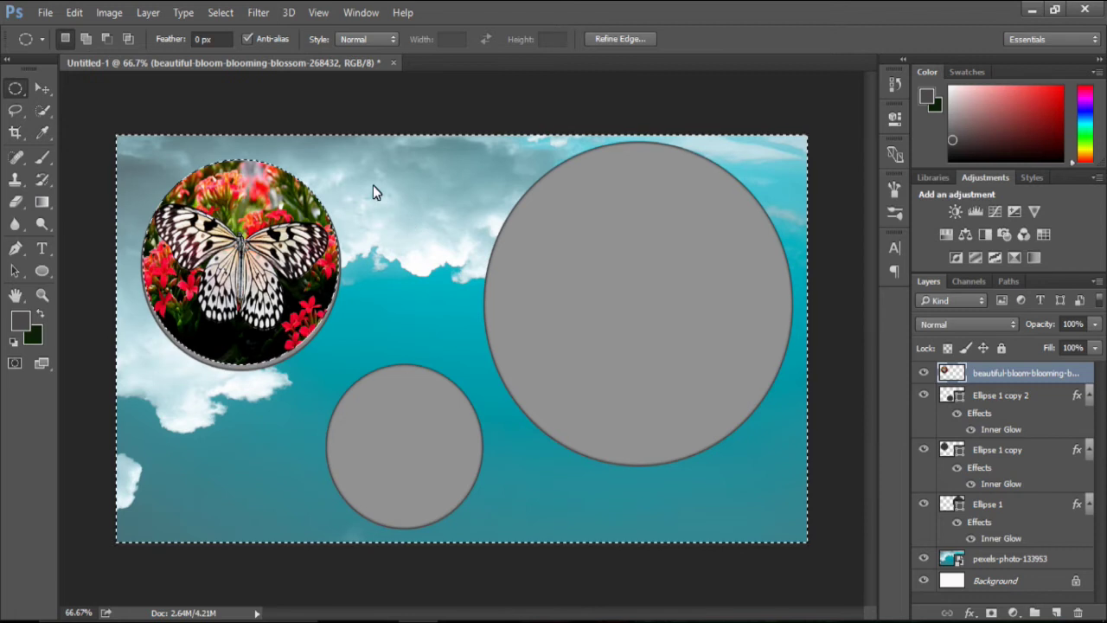
click(230, 14)
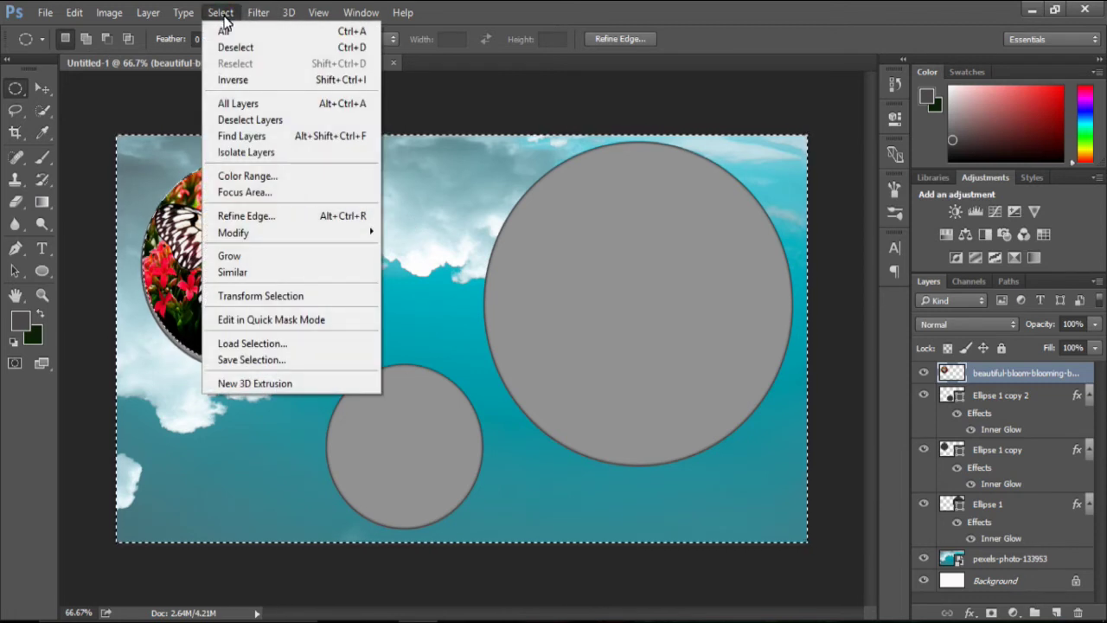
click(245, 47)
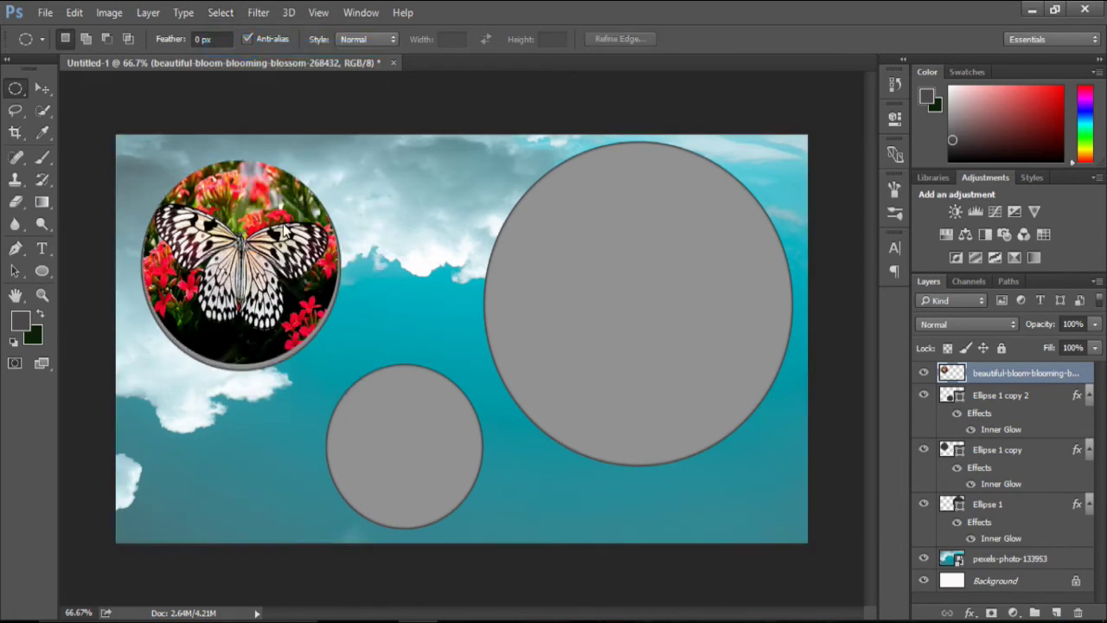
click(41, 90)
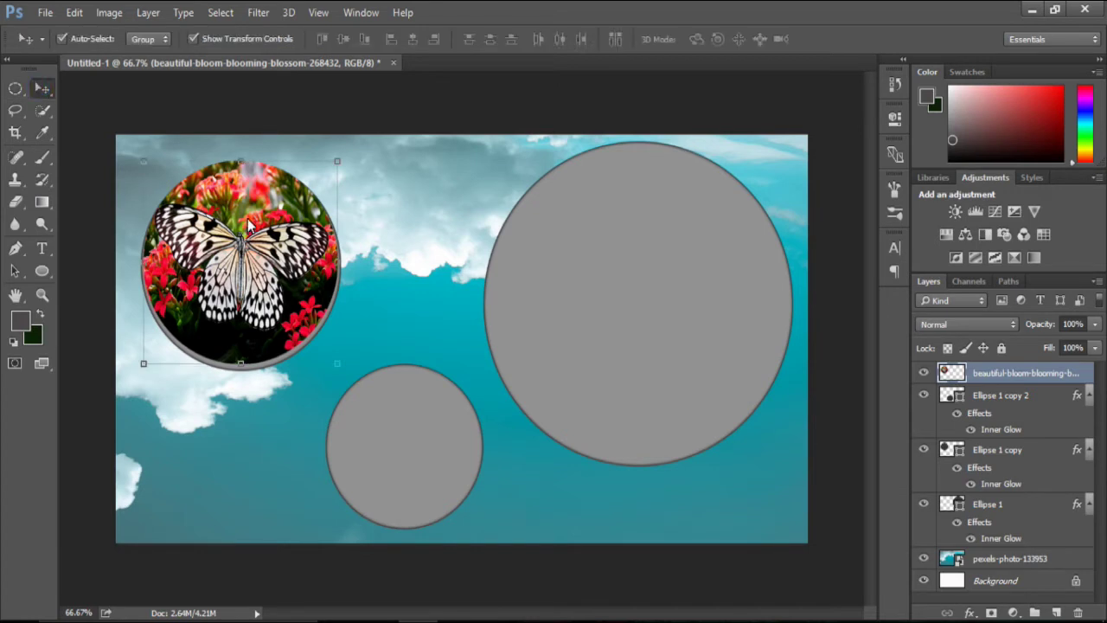
drag(248, 223, 248, 227)
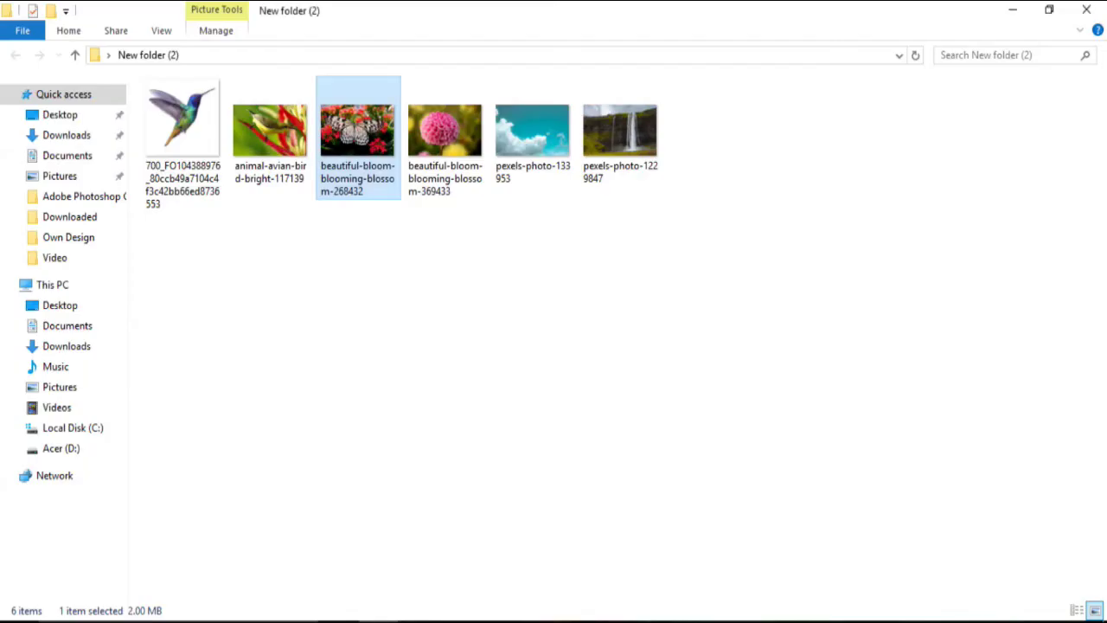
Drag animal-avian-bird-bright-117139 from File Explorer onto the Photoshop canvas
click(258, 135)
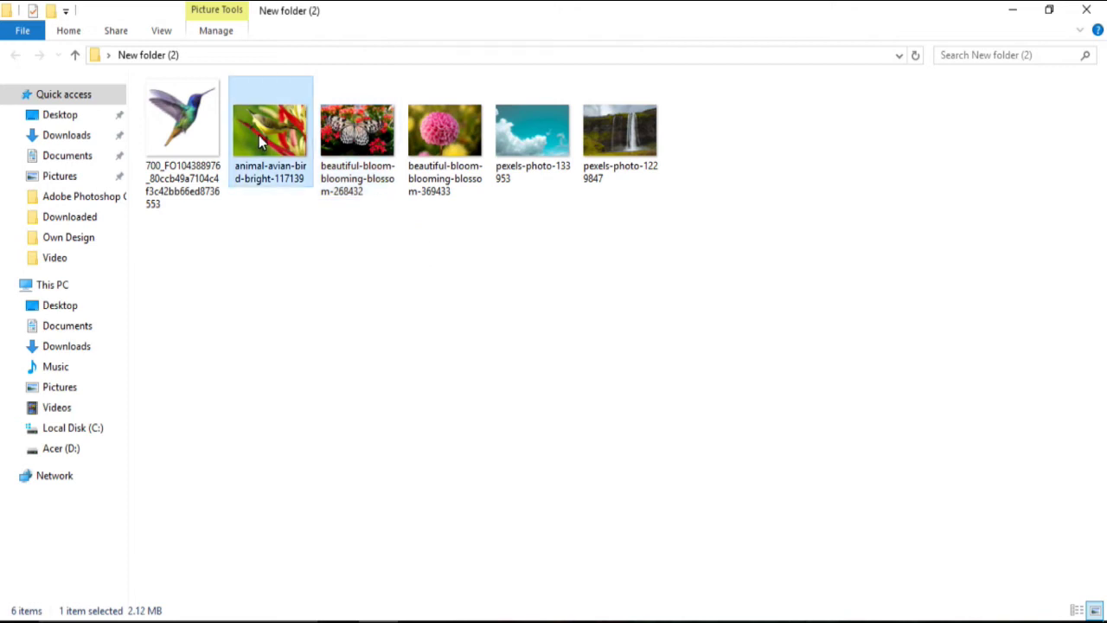
drag(266, 128, 423, 612)
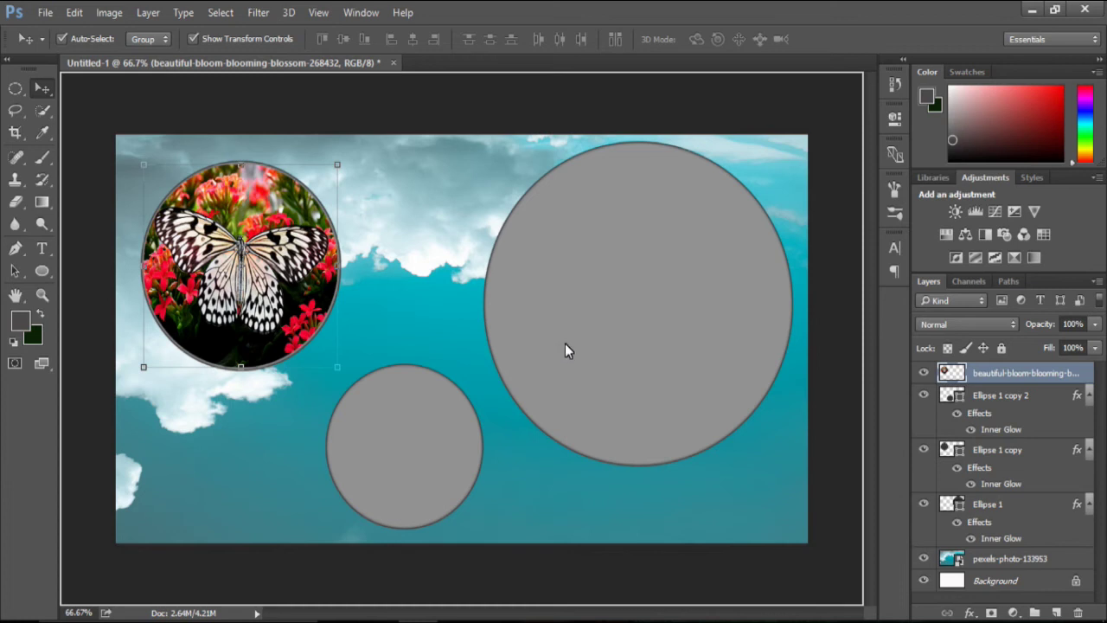
mouse_move(424, 612)
mouse_down()
mouse_move(575, 323)
mouse_move(548, 295)
mouse_up()
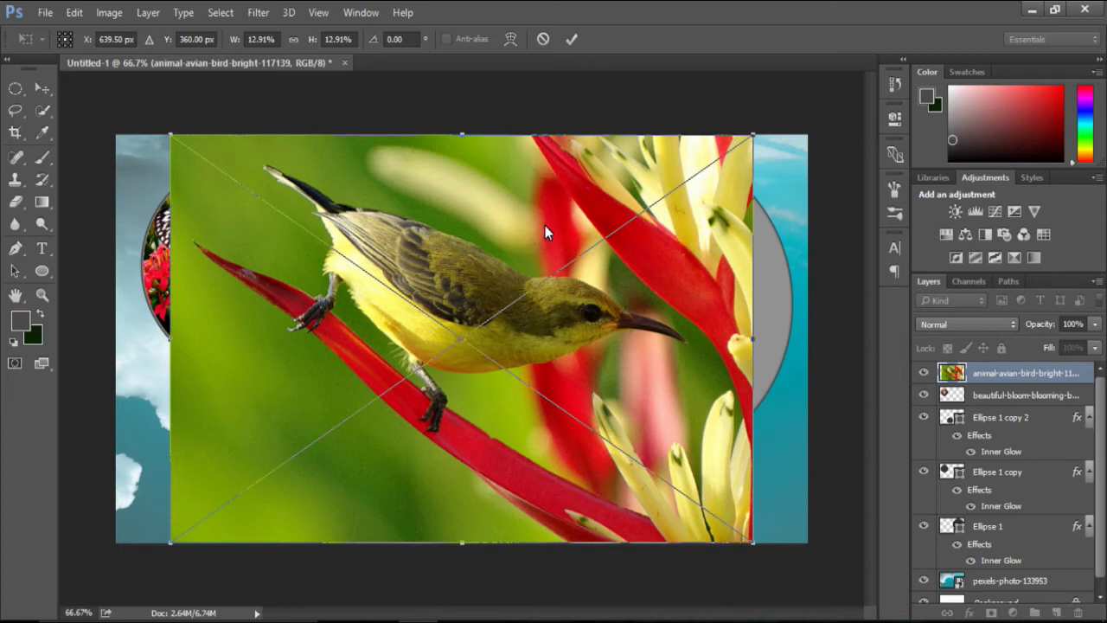
Place the bird photo and flip it horizontally so it faces left
click(571, 38)
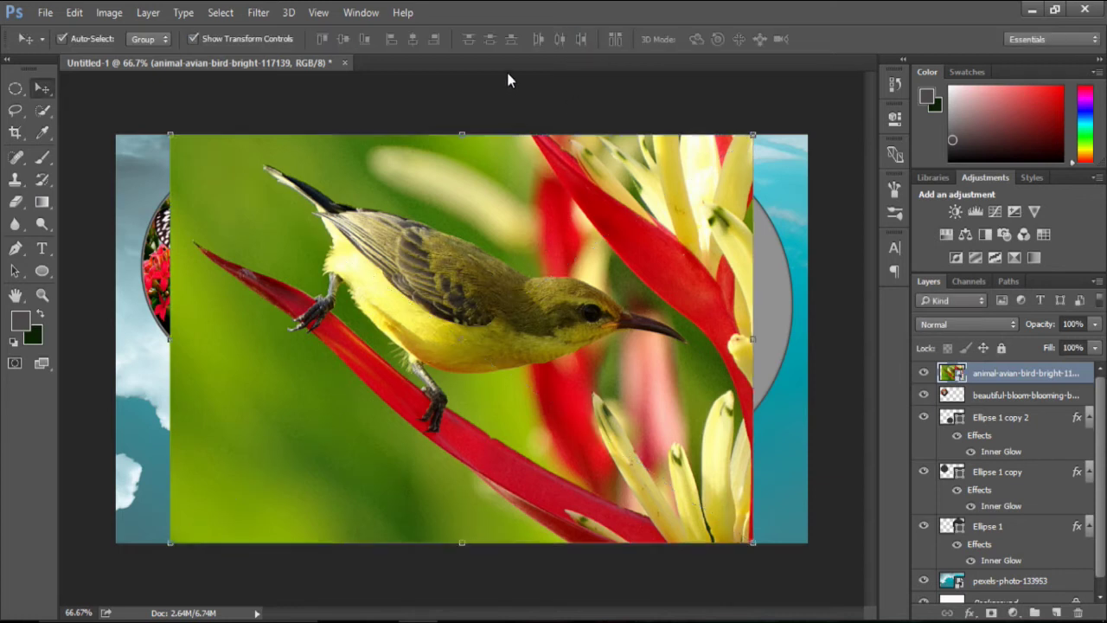
click(75, 13)
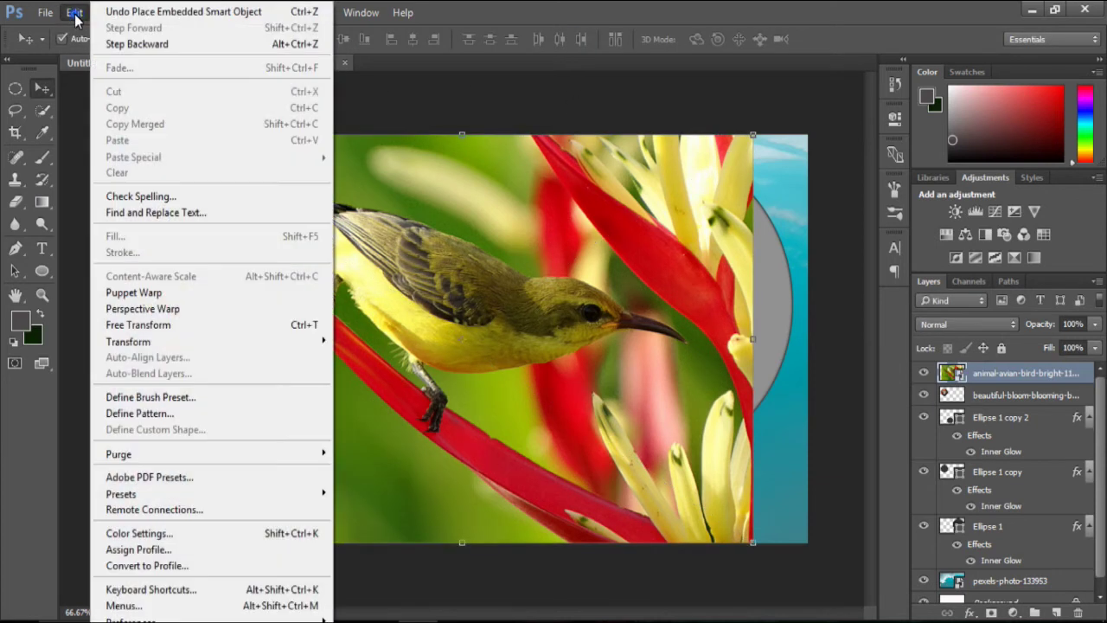
mouse_move(128, 341)
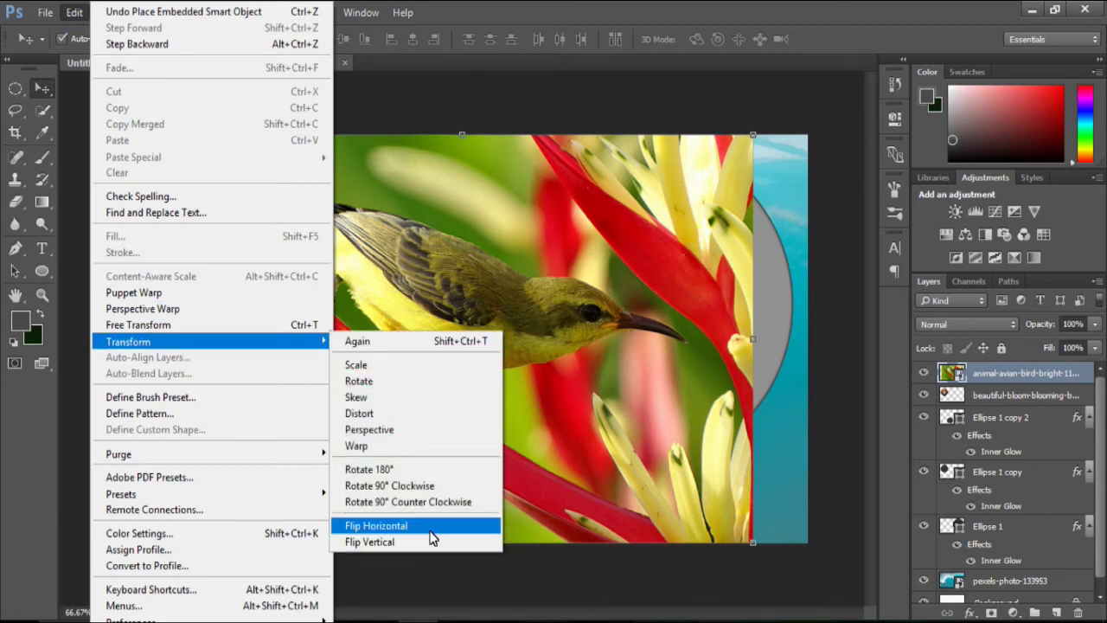
click(431, 527)
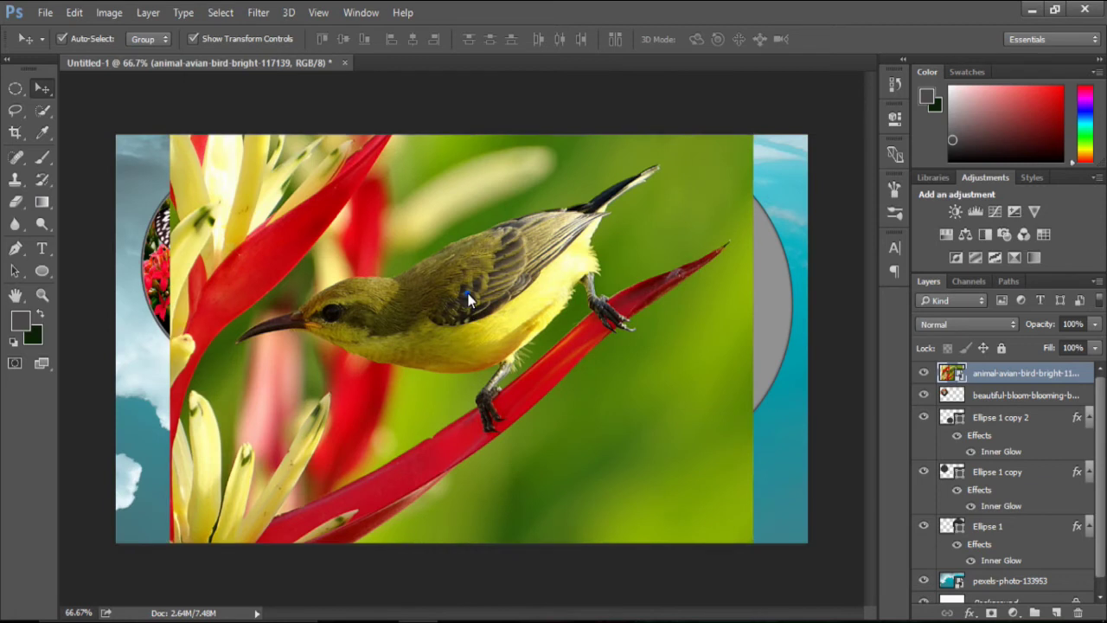
Resize and move the bird photo over the large right circle, then commit
drag(437, 277, 476, 292)
mouse_move(211, 151)
mouse_down()
mouse_move(374, 215)
mouse_move(244, 236)
mouse_up()
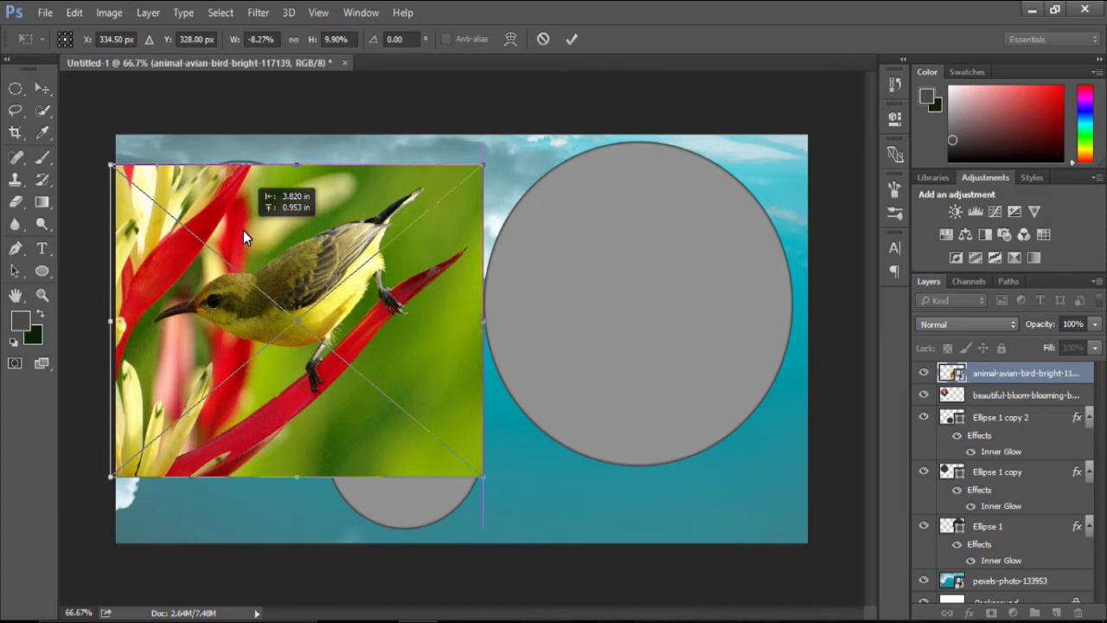
drag(483, 476, 497, 493)
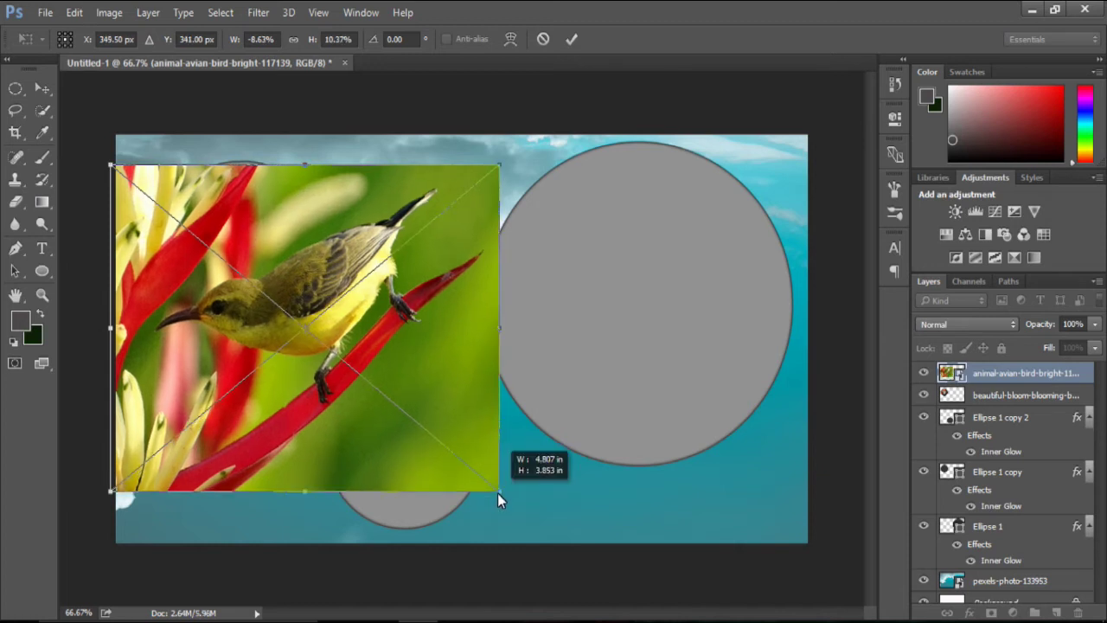
drag(392, 307, 720, 289)
click(571, 38)
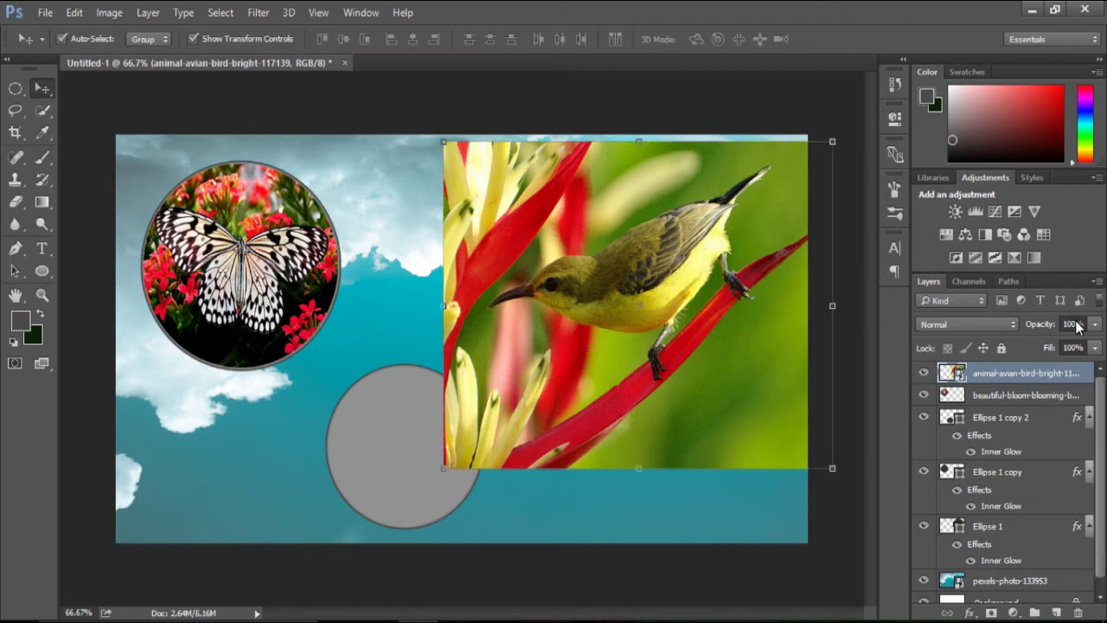
right_click(1008, 376)
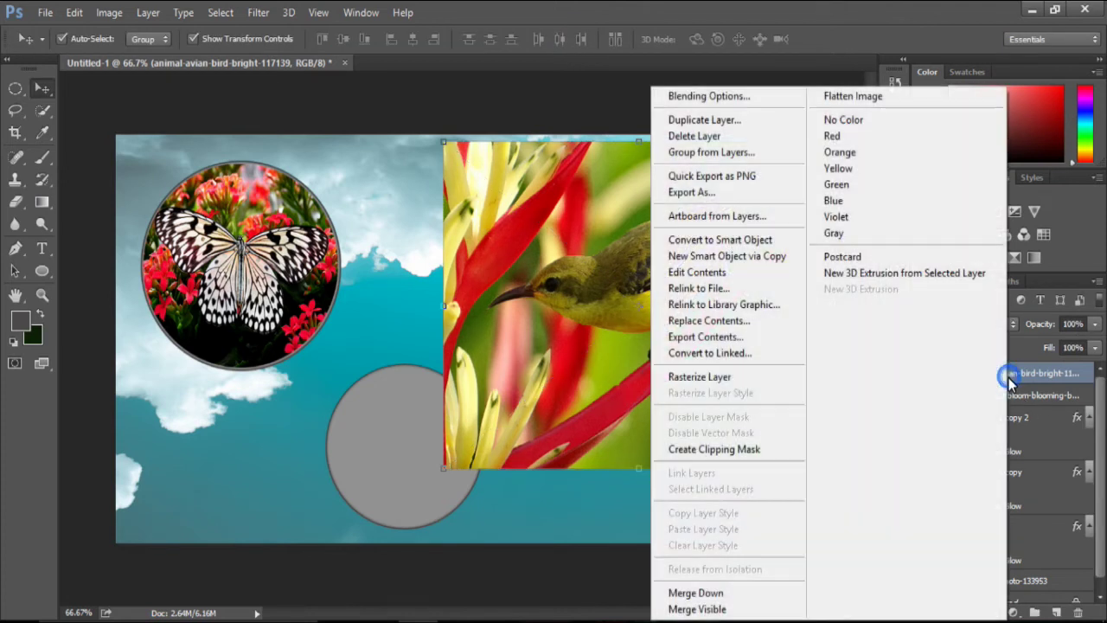
Rasterize the bird layer and lower its opacity to 17%
click(716, 377)
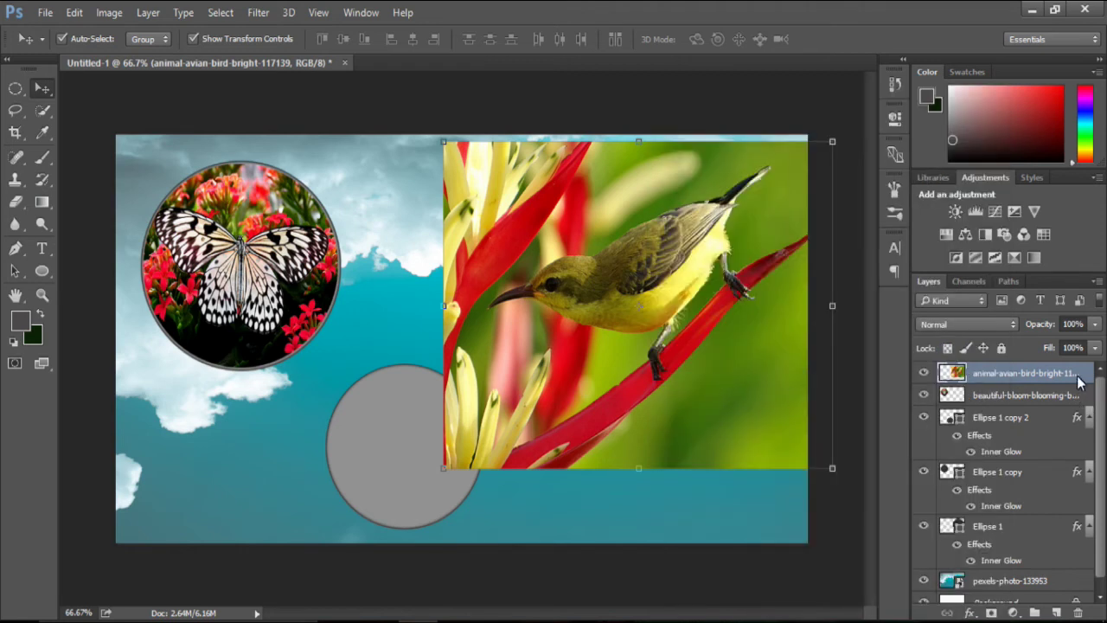
click(1094, 324)
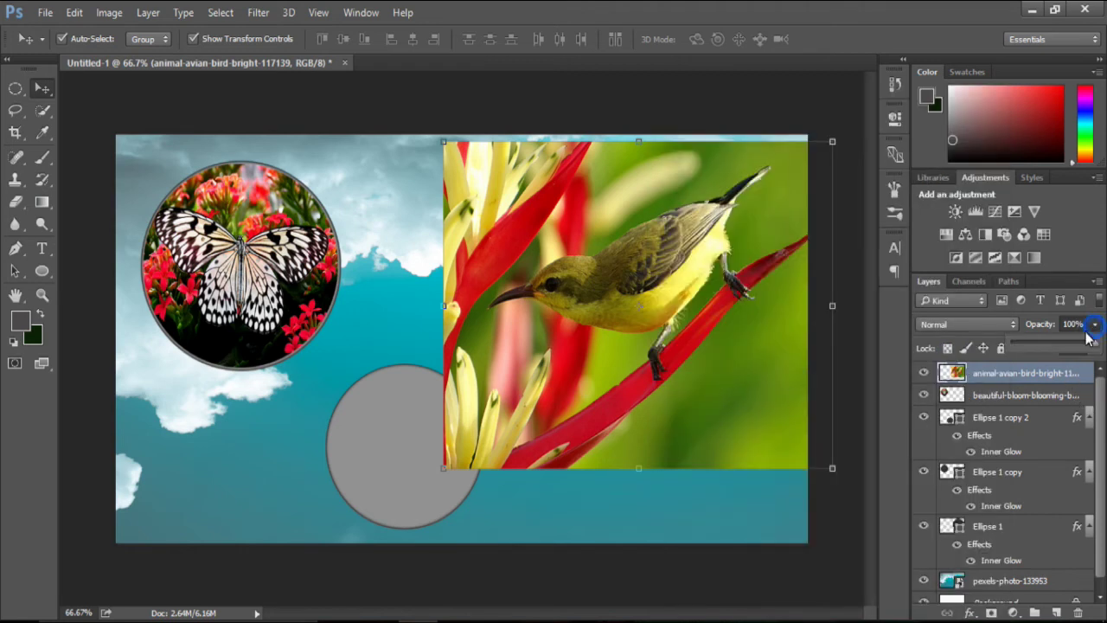
drag(1097, 347, 1028, 348)
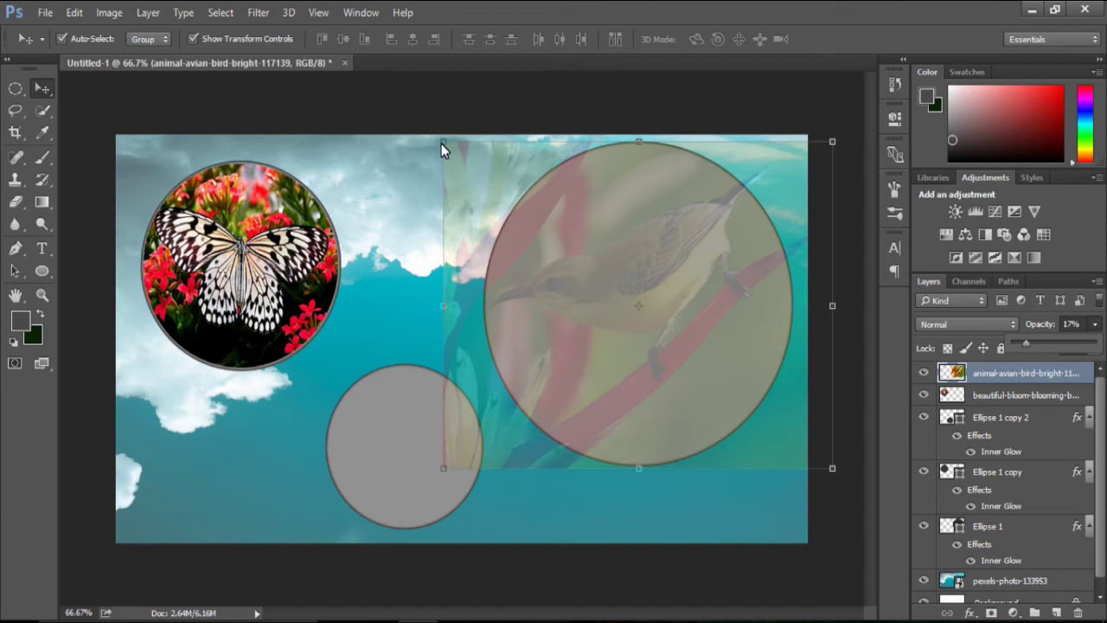
Narrow the bird to about 92% width, rotate it 23°, stretch to 103.91% height, and commit
drag(441, 143, 450, 144)
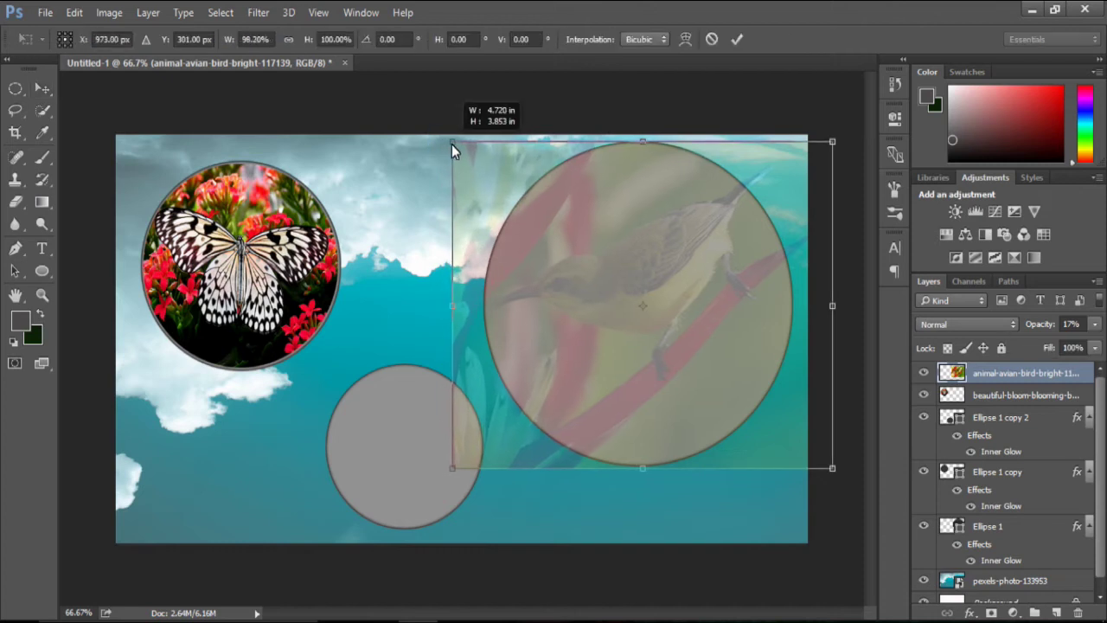
drag(450, 144, 473, 144)
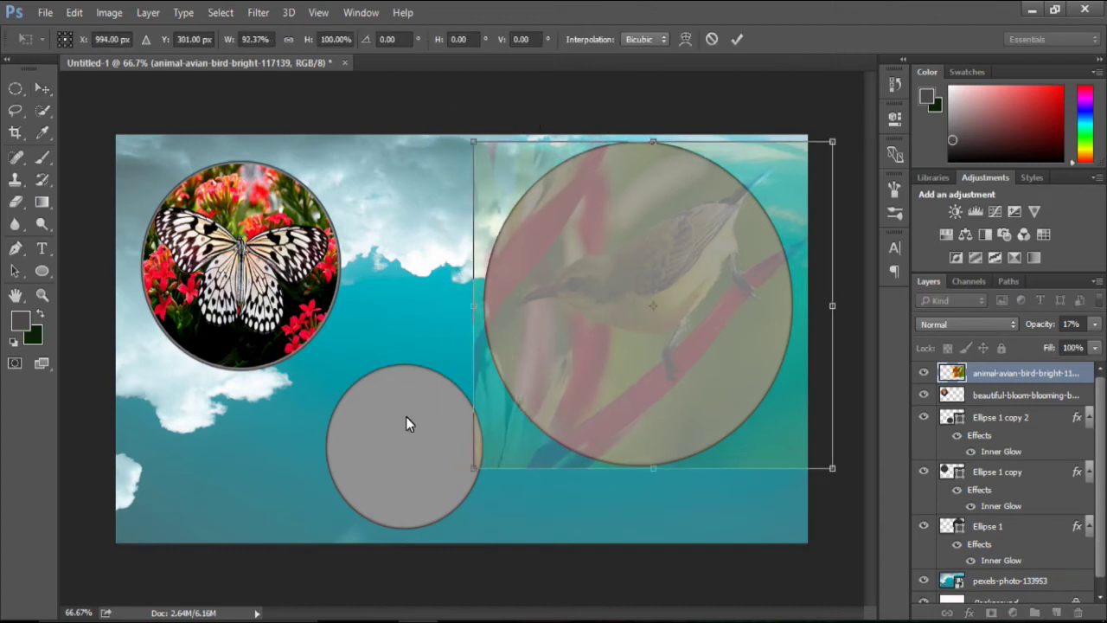
drag(466, 489, 419, 391)
click(653, 313)
mouse_move(670, 327)
mouse_down()
mouse_move(652, 346)
mouse_move(655, 319)
mouse_up()
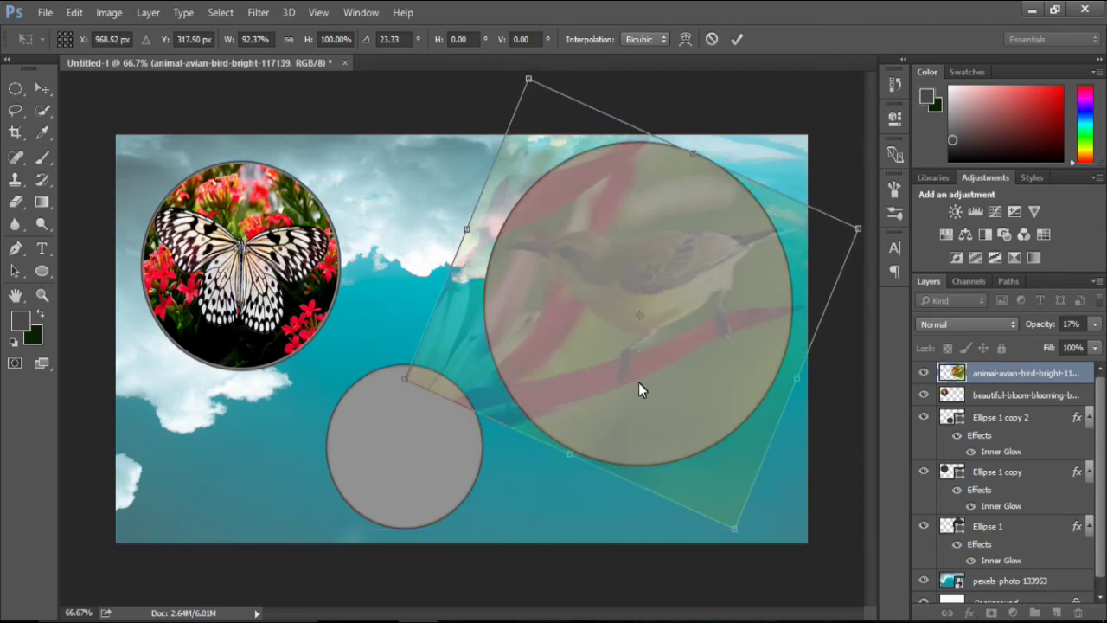
drag(694, 150, 684, 222)
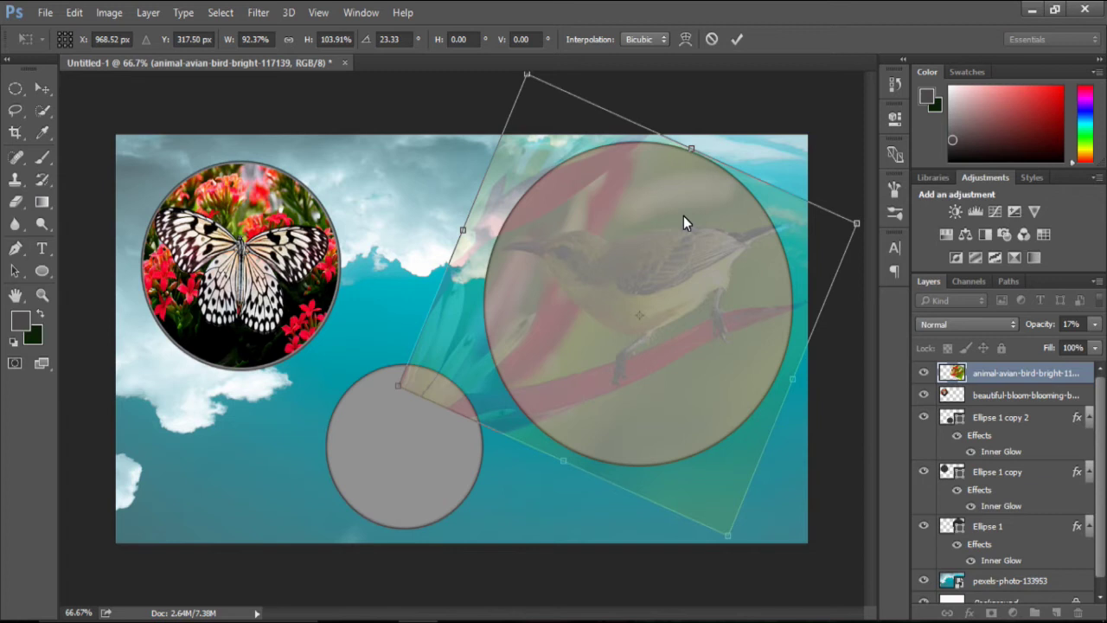
click(736, 39)
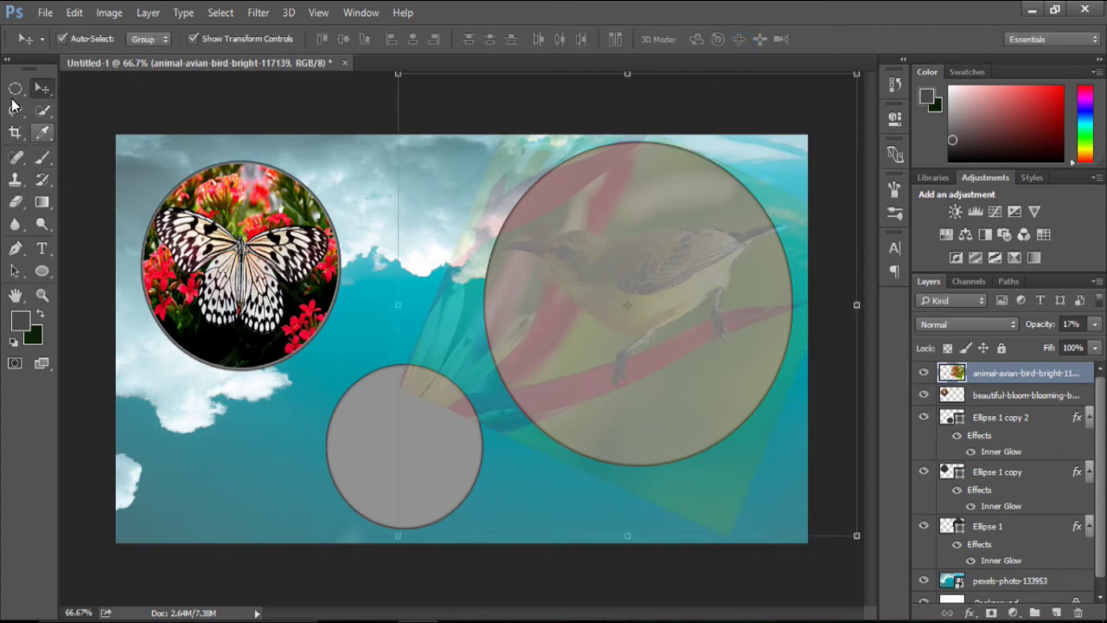
Trim the bird photo to the large circle using an elliptical selection, inverted and deleted
click(15, 88)
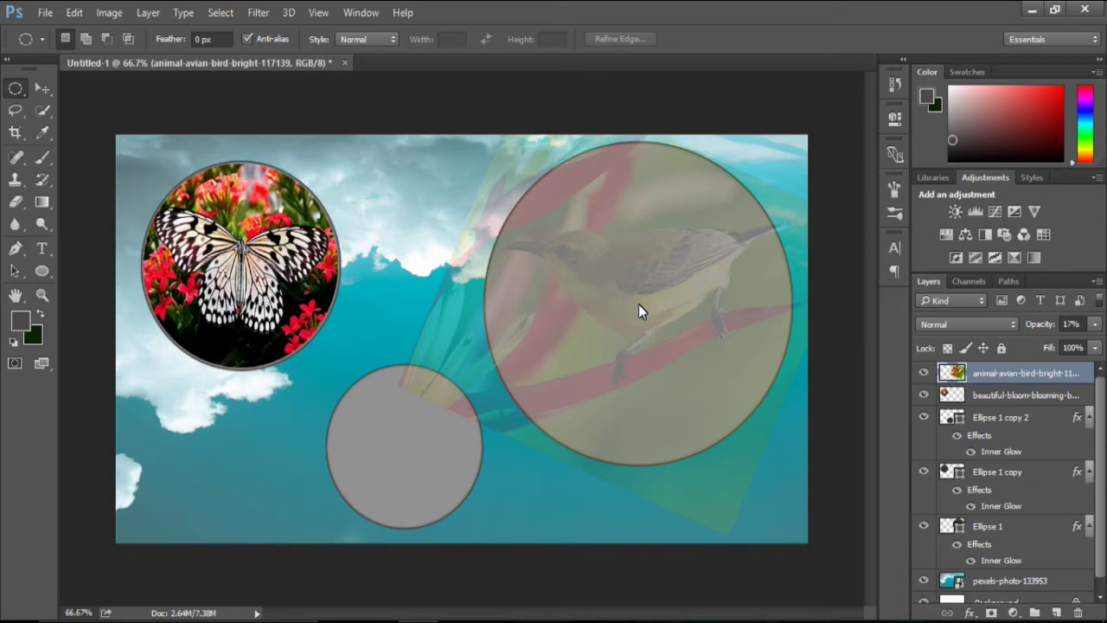
drag(638, 310, 789, 462)
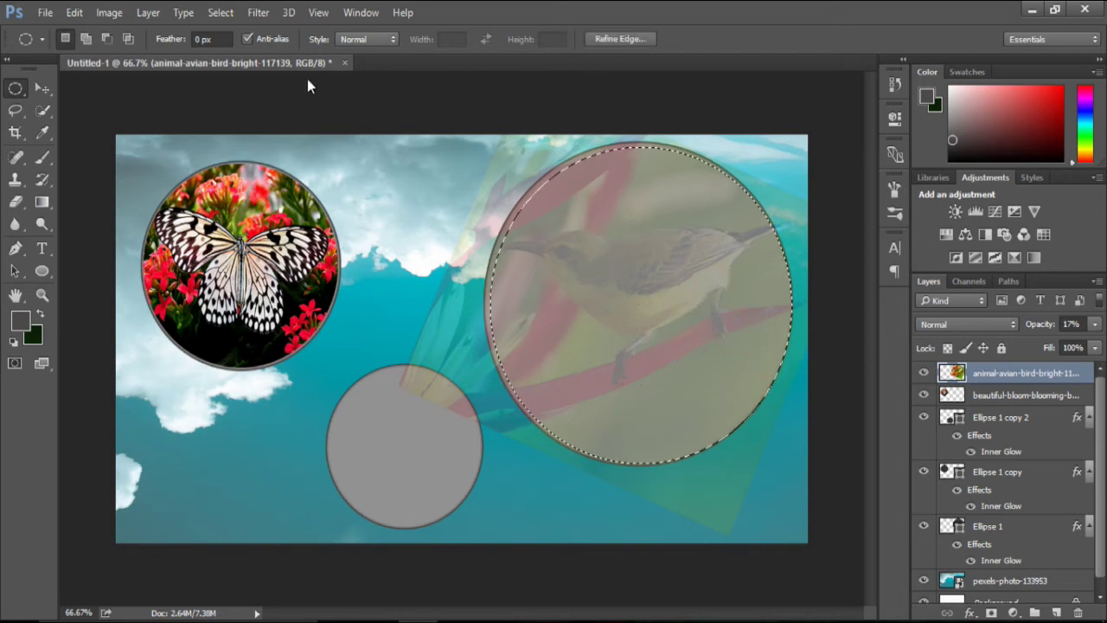
click(220, 13)
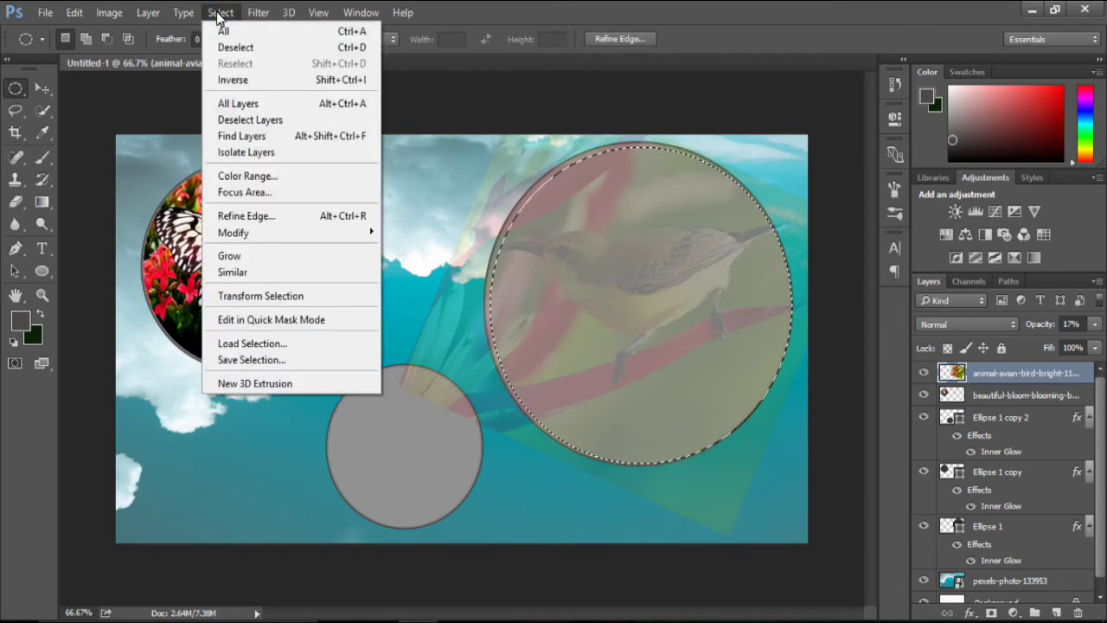
click(240, 76)
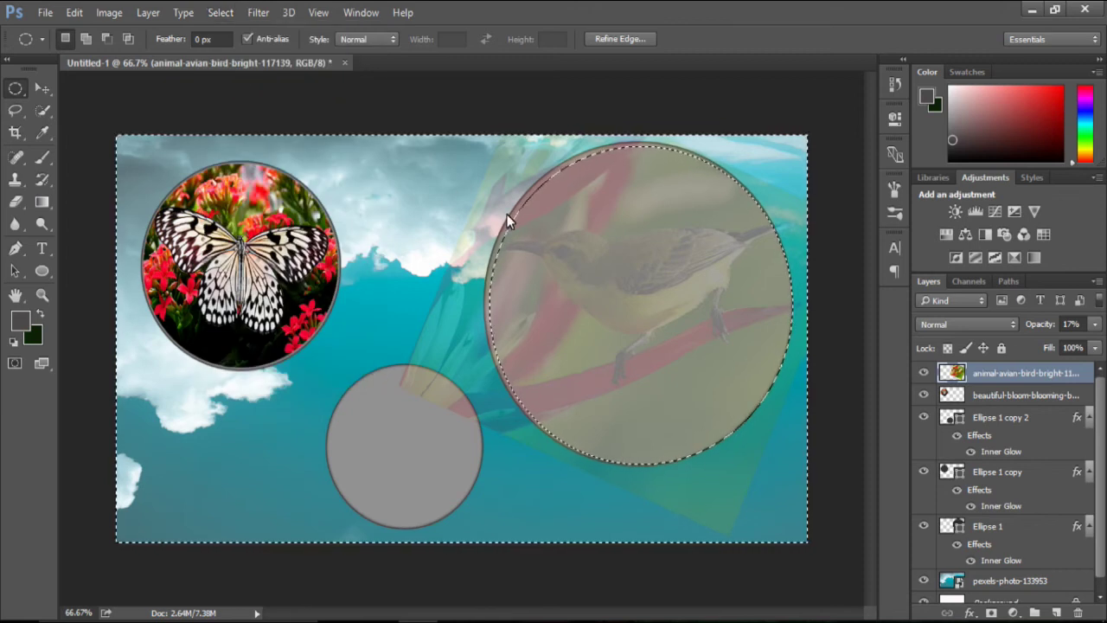
key(Delete)
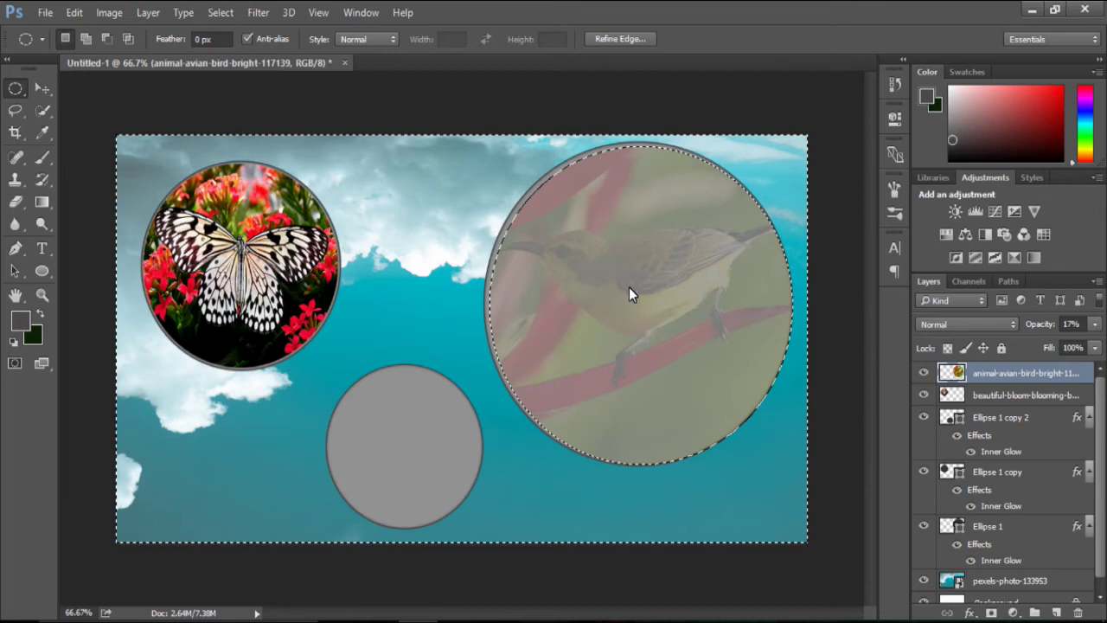
click(221, 12)
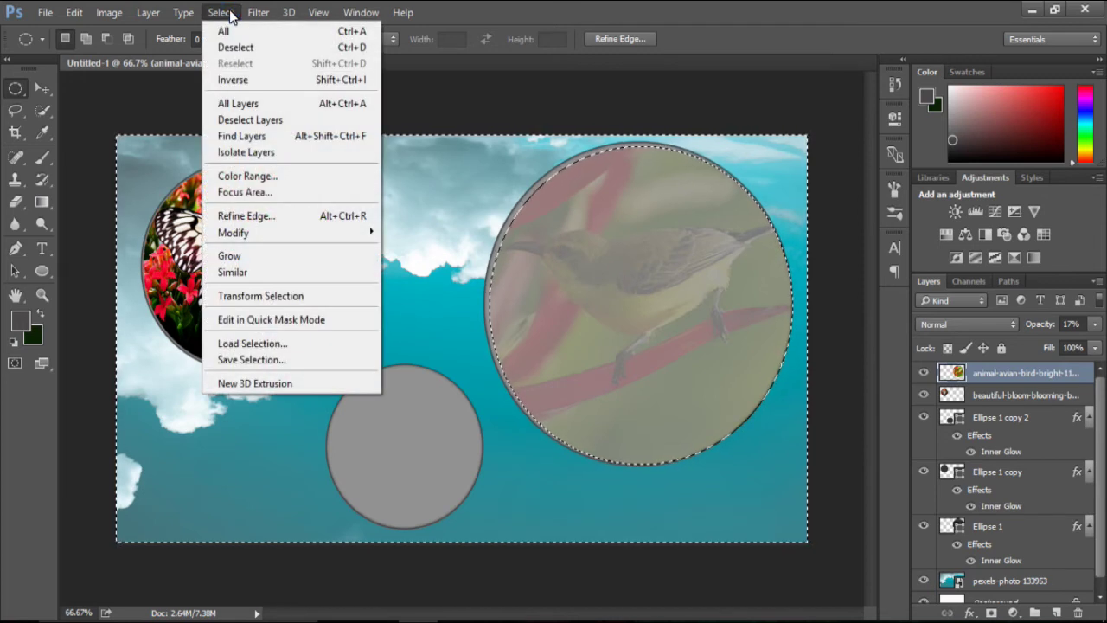
click(241, 48)
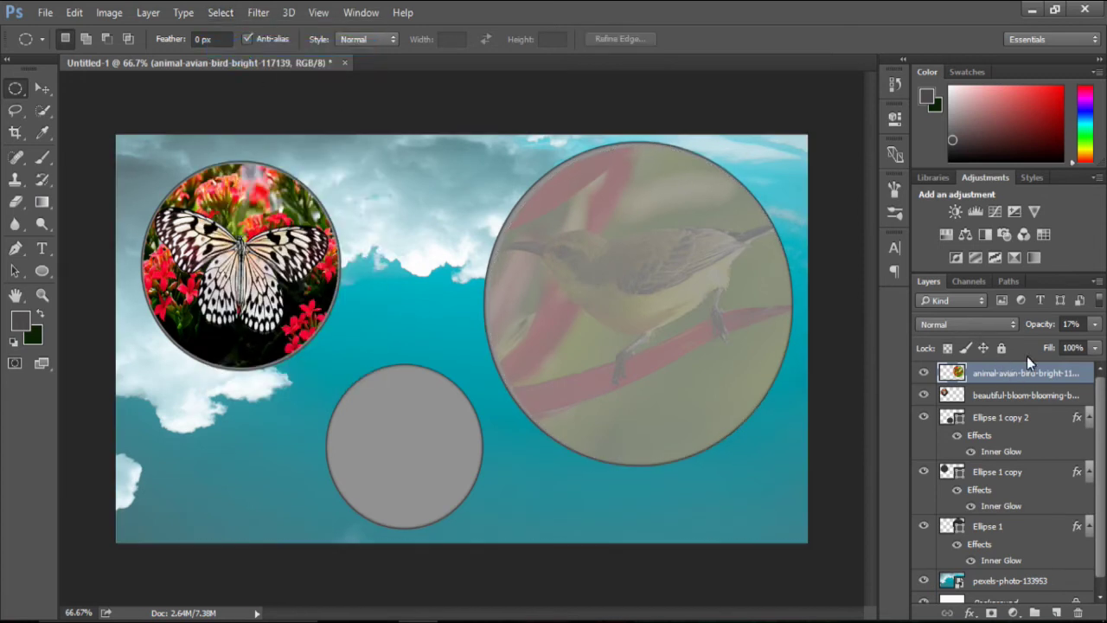
Restore the bird layer to 100% opacity and nudge it up and right within its frame
click(1094, 323)
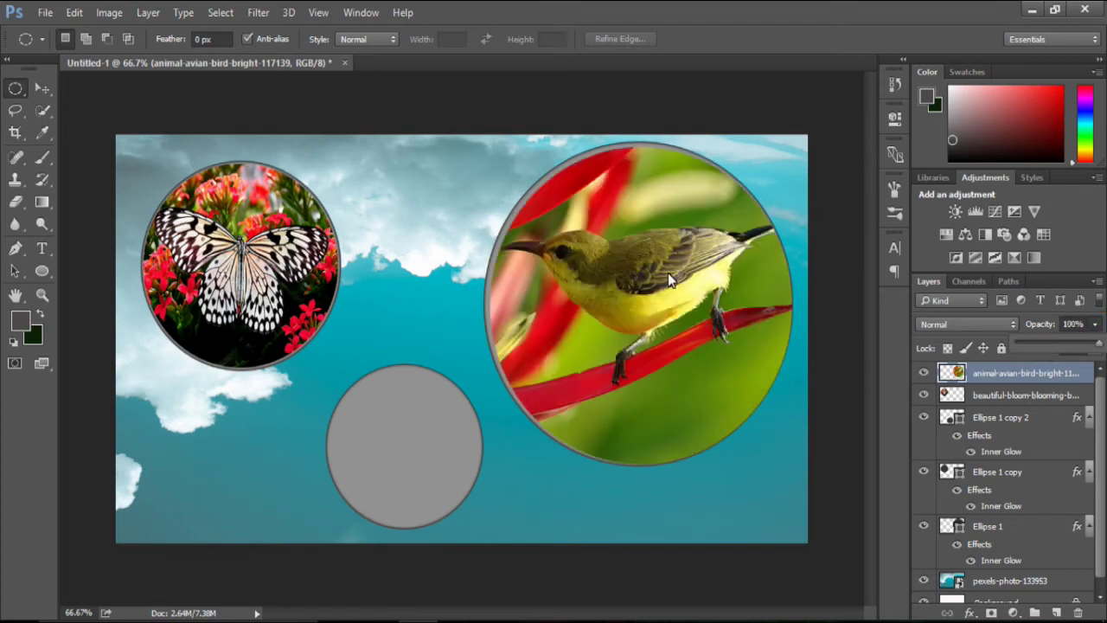
key(v)
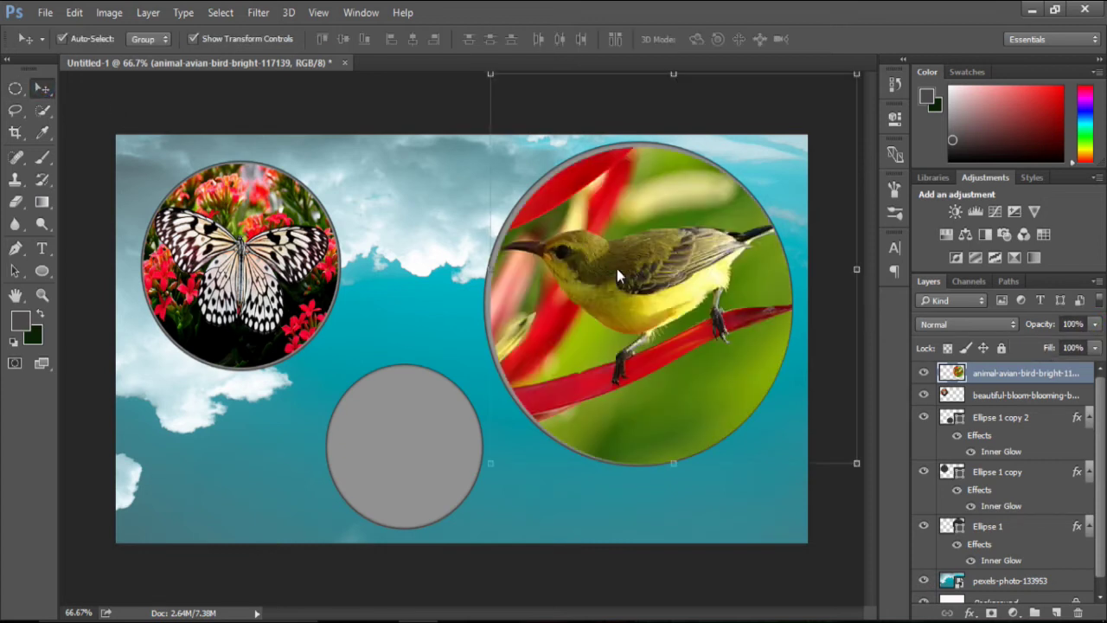
drag(631, 268, 626, 269)
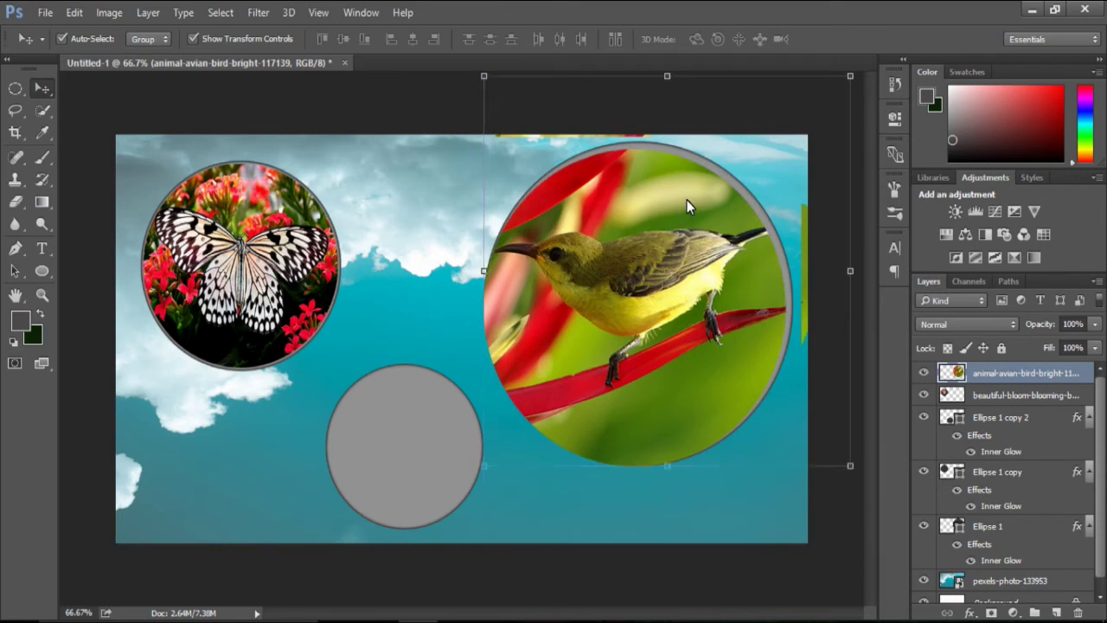
key(Up)
key(Right)
key(Right)
key(Up)
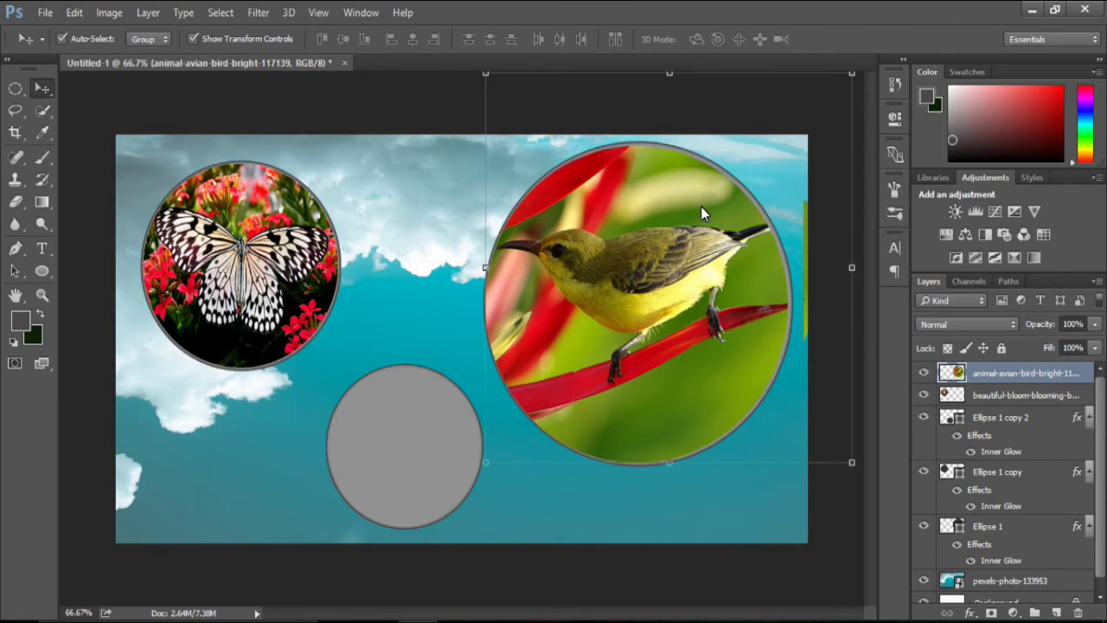
key(Up)
key(Up)
key(Up)
key(Right)
key(Right)
key(Right)
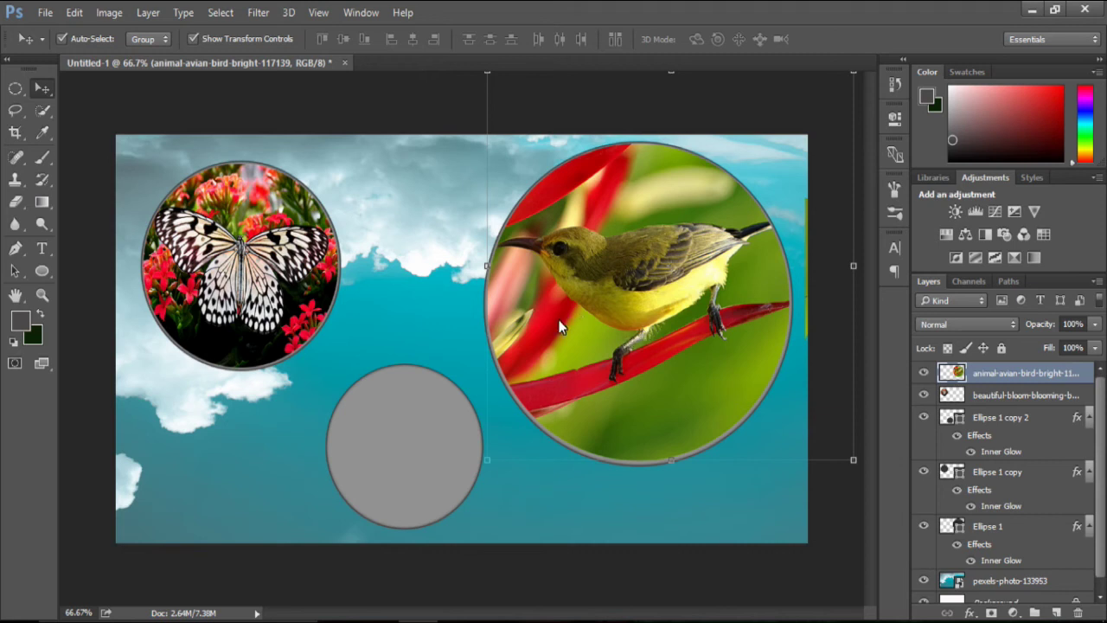
Drag the dahlia photo beautiful-bloom-blooming-blossom-369433 from the folder into Photoshop
click(379, 620)
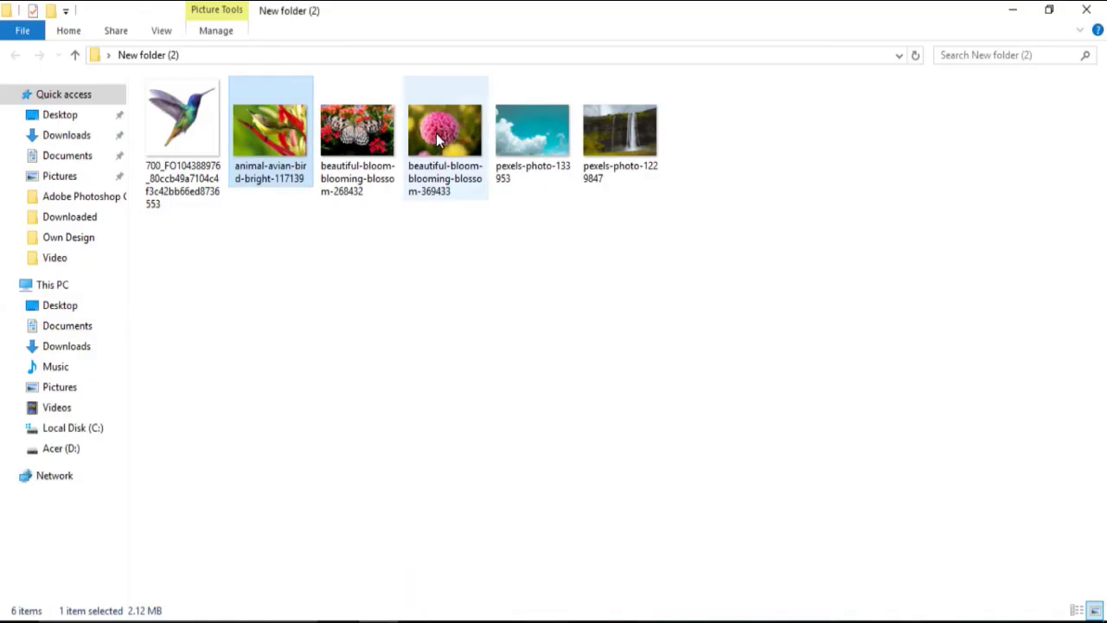
mouse_move(439, 139)
mouse_down()
mouse_move(413, 620)
mouse_move(403, 486)
mouse_up()
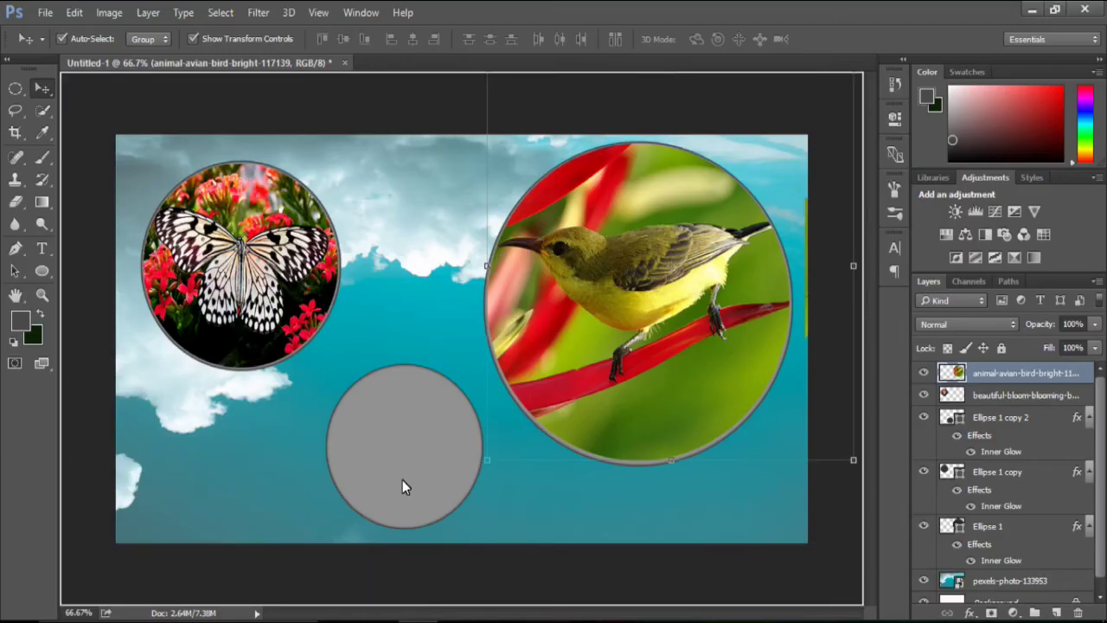
drag(404, 429, 404, 428)
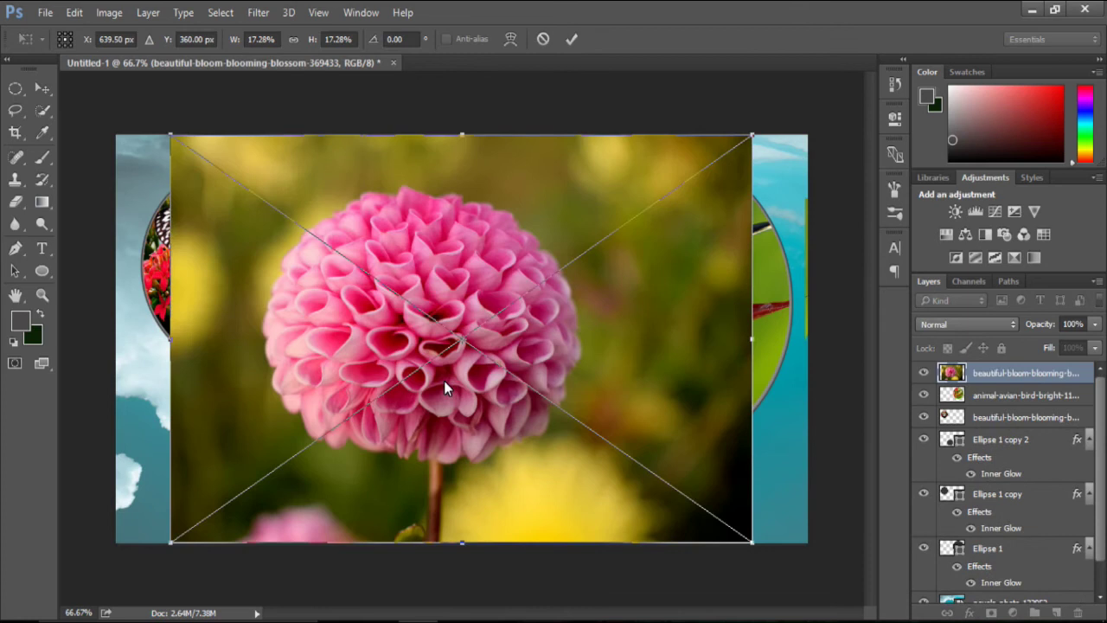
Shrink the dahlia photo to about 8% at the canvas's lower right and commit it
drag(172, 138, 482, 349)
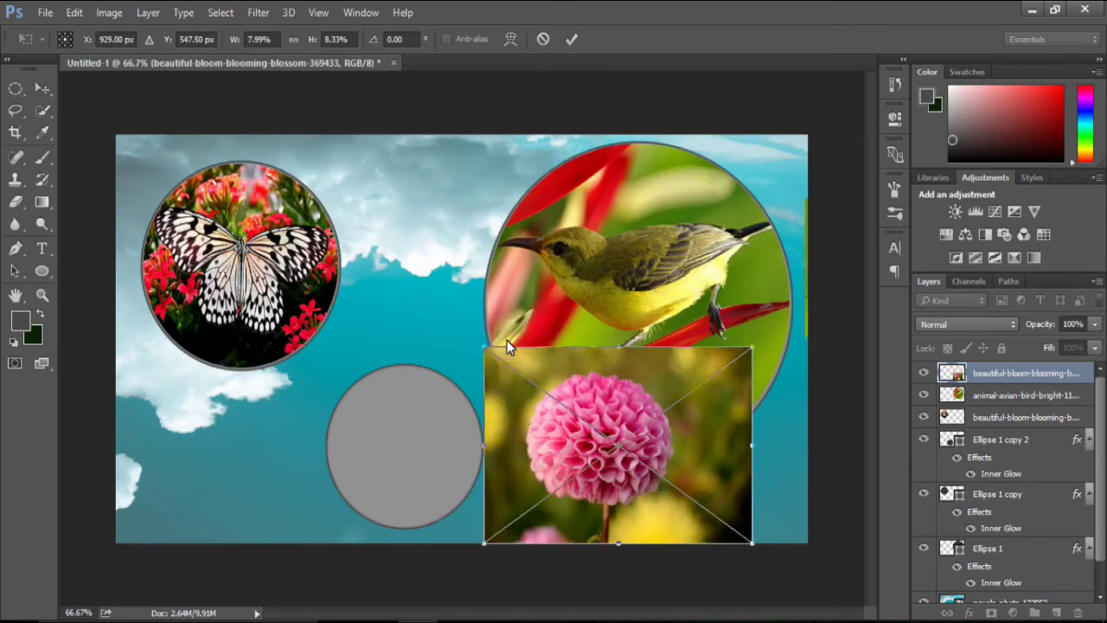
click(568, 39)
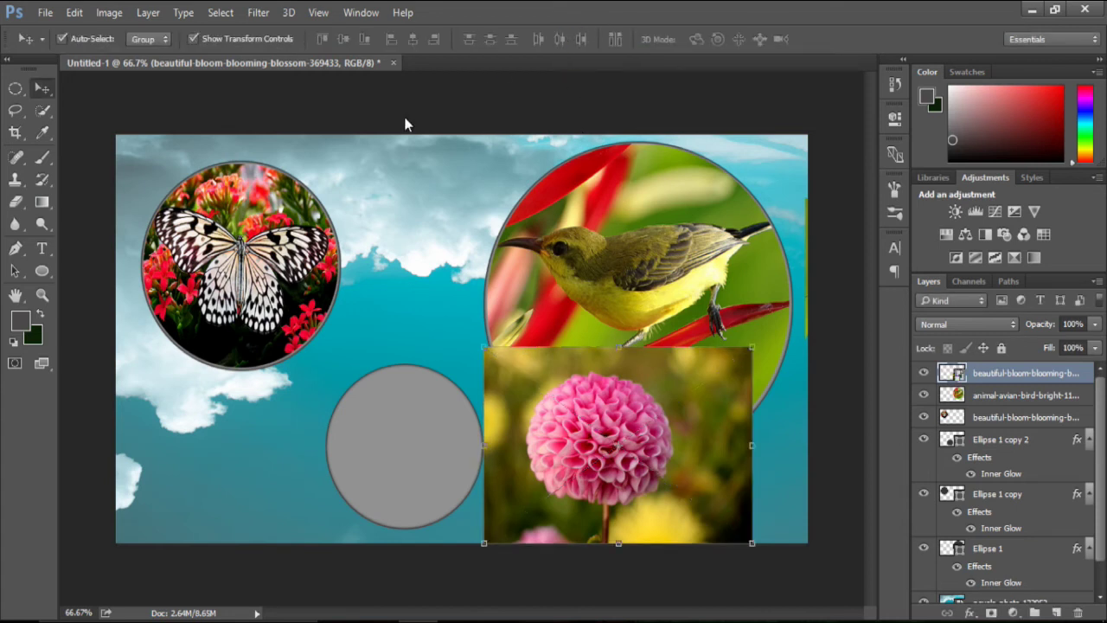
click(14, 87)
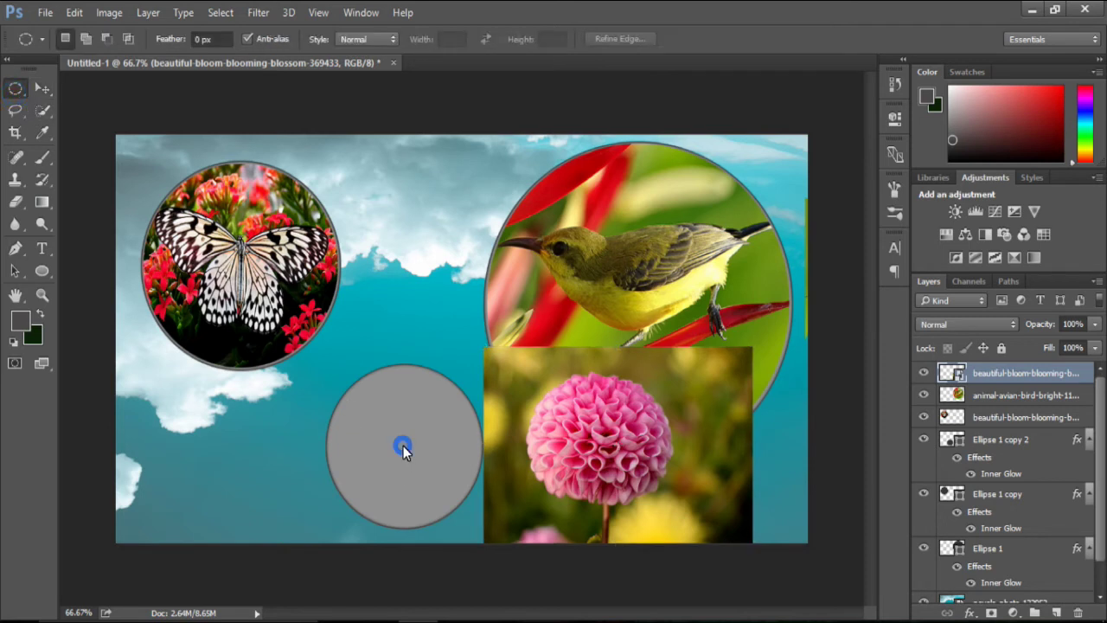
Trim the dahlia to a circle centered on its flower head, deleting everything outside
drag(403, 446, 547, 522)
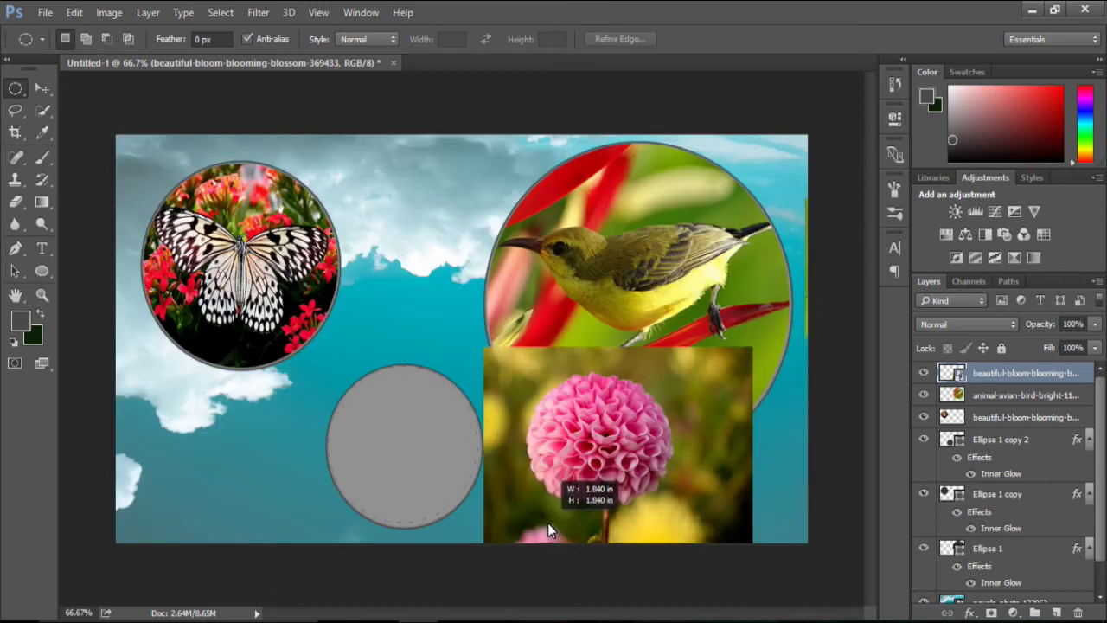
drag(547, 522, 551, 525)
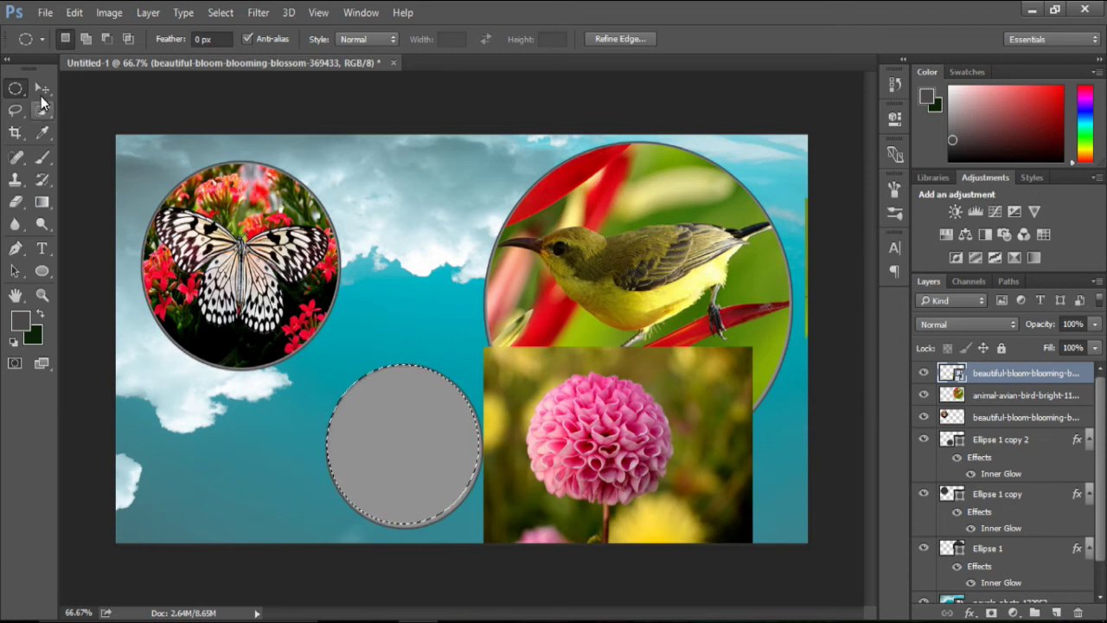
drag(420, 456, 620, 448)
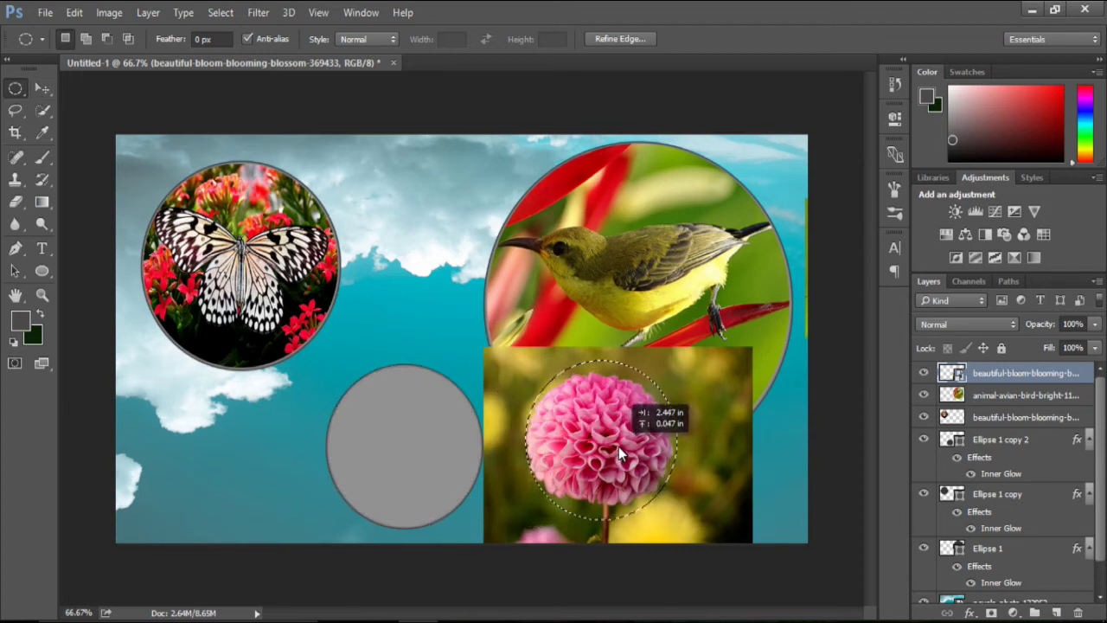
drag(620, 448, 617, 444)
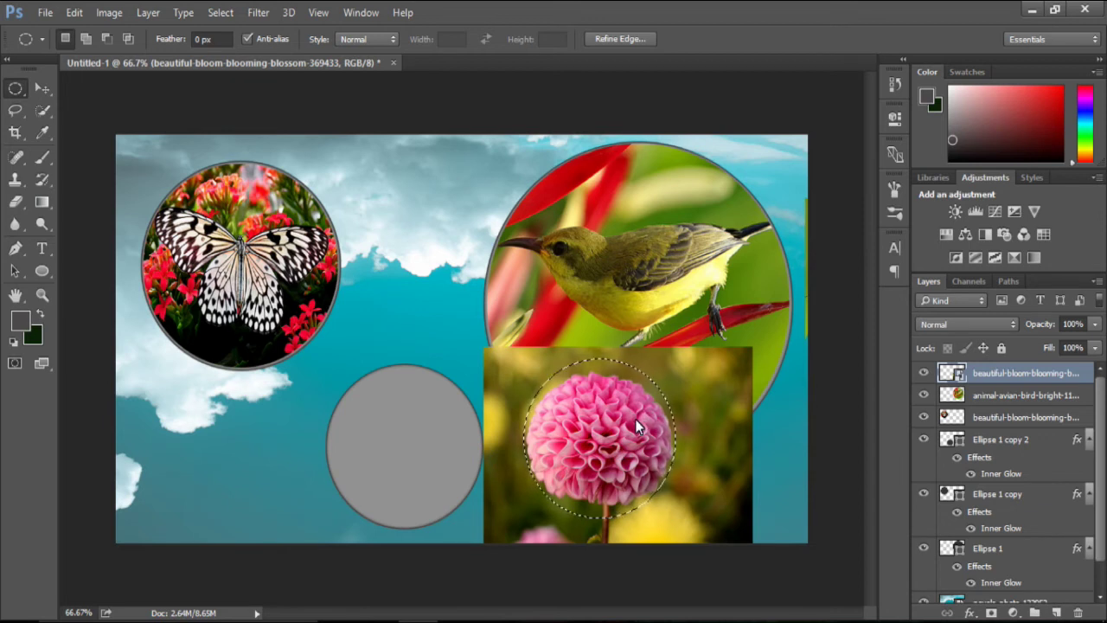
click(220, 12)
click(233, 79)
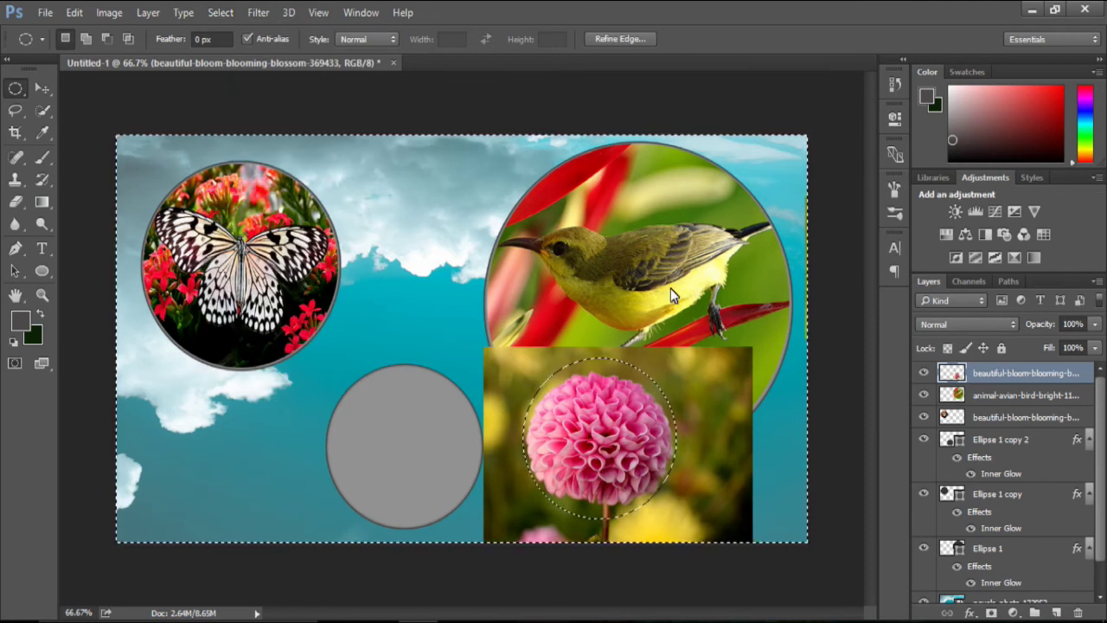
key(Delete)
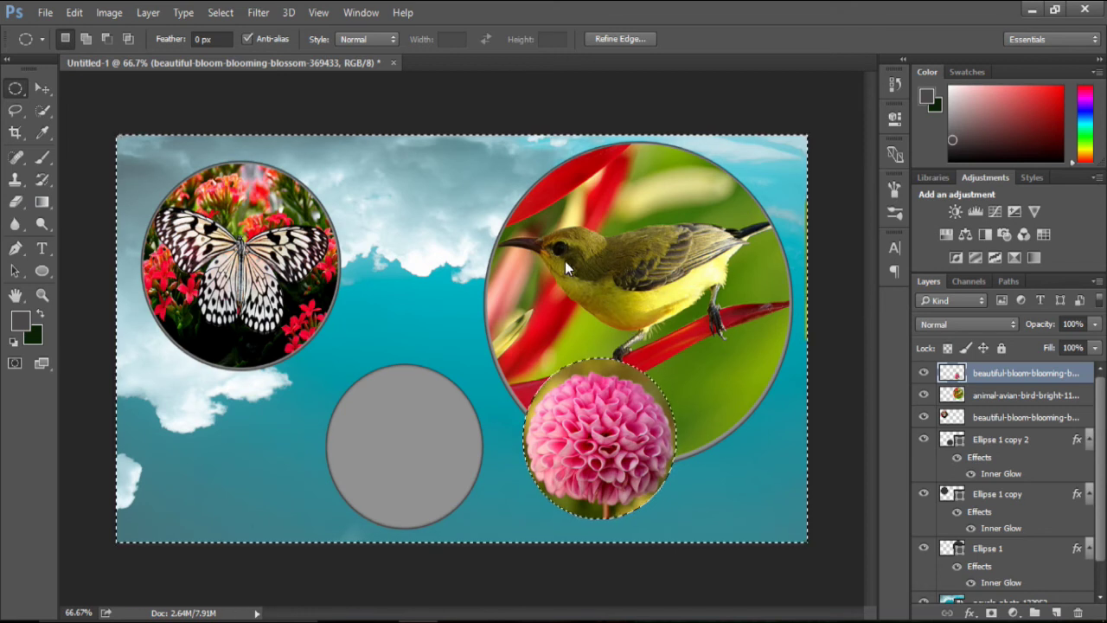
key(ctrl+d)
Move the dahlia circle onto the lower grey frame and nudge it into alignment
click(48, 89)
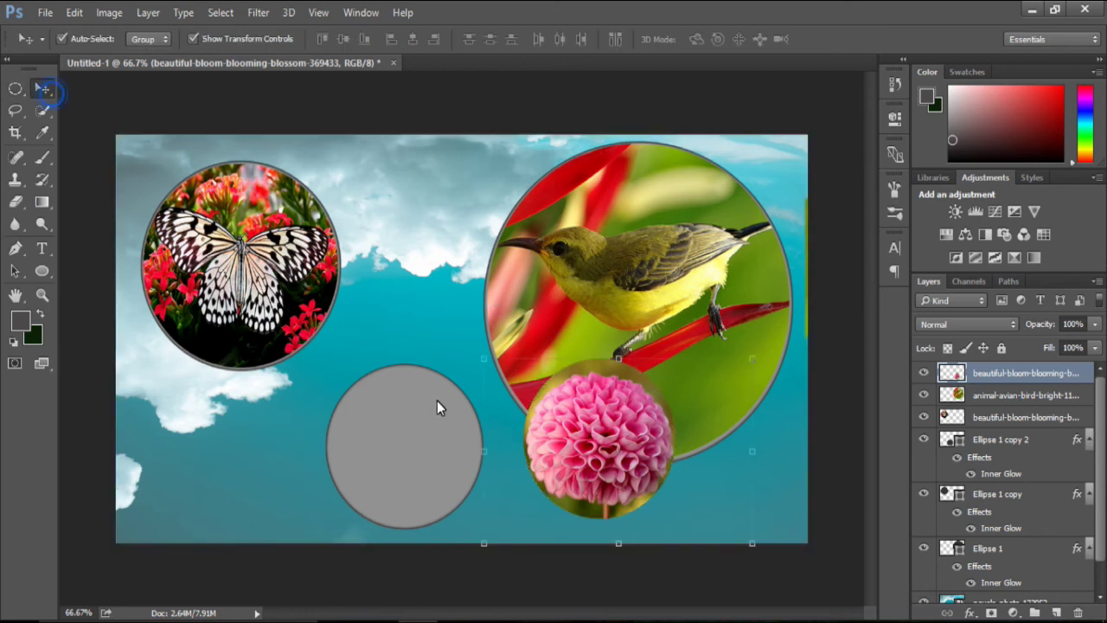
drag(603, 440, 408, 439)
key(Down)
key(Left)
key(Left)
key(Down)
key(Down)
key(Left)
key(Left)
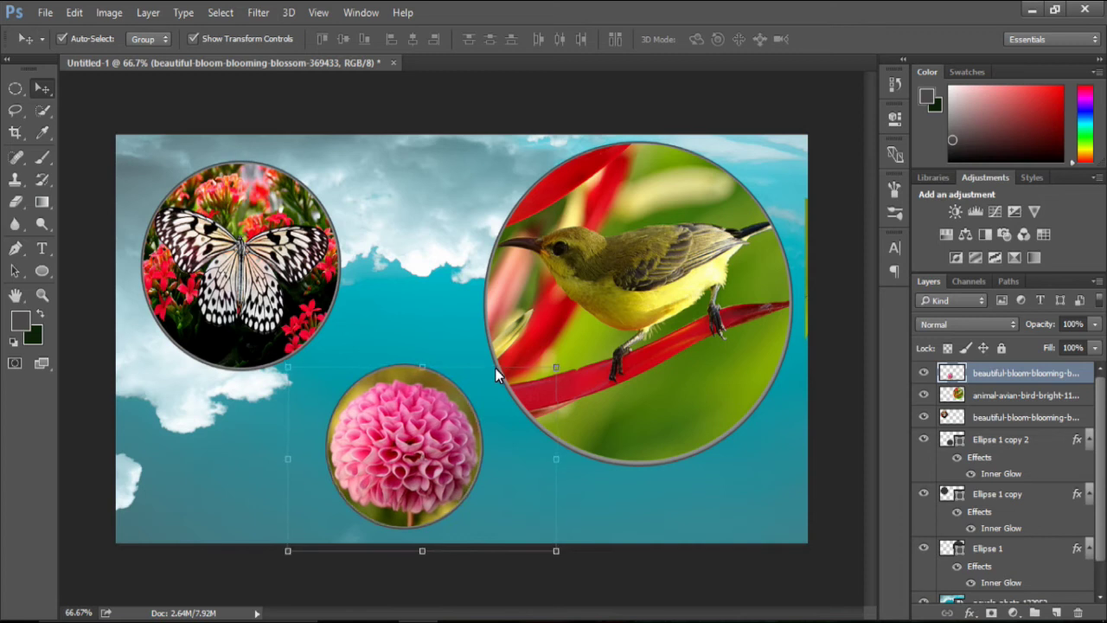
key(Right)
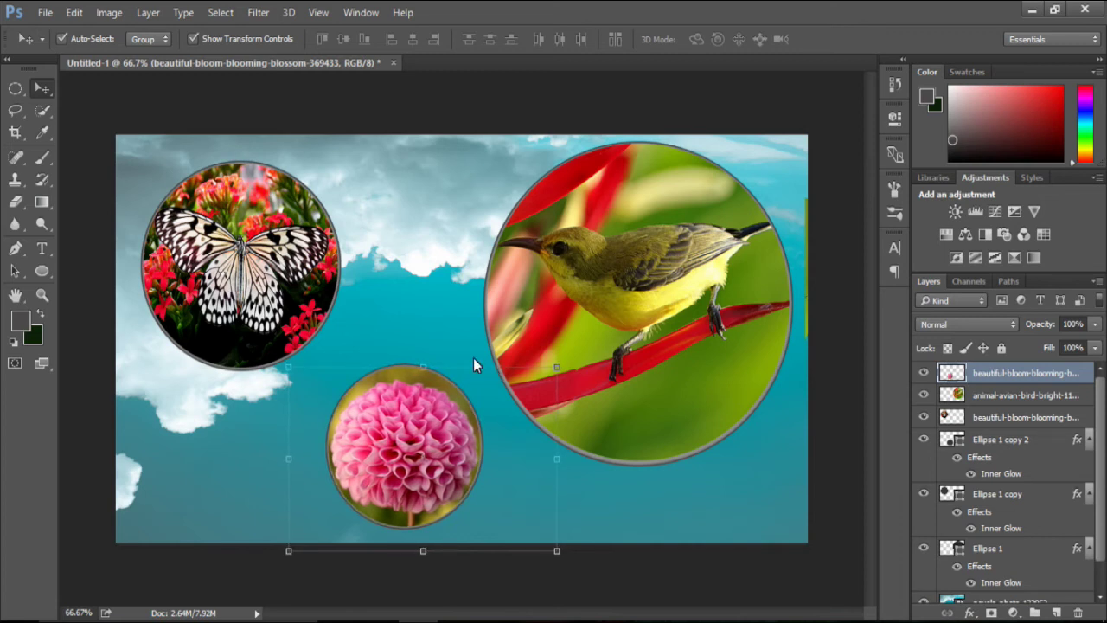
Select the sky layer and drag the hummingbird image from the folder into Photoshop
click(443, 254)
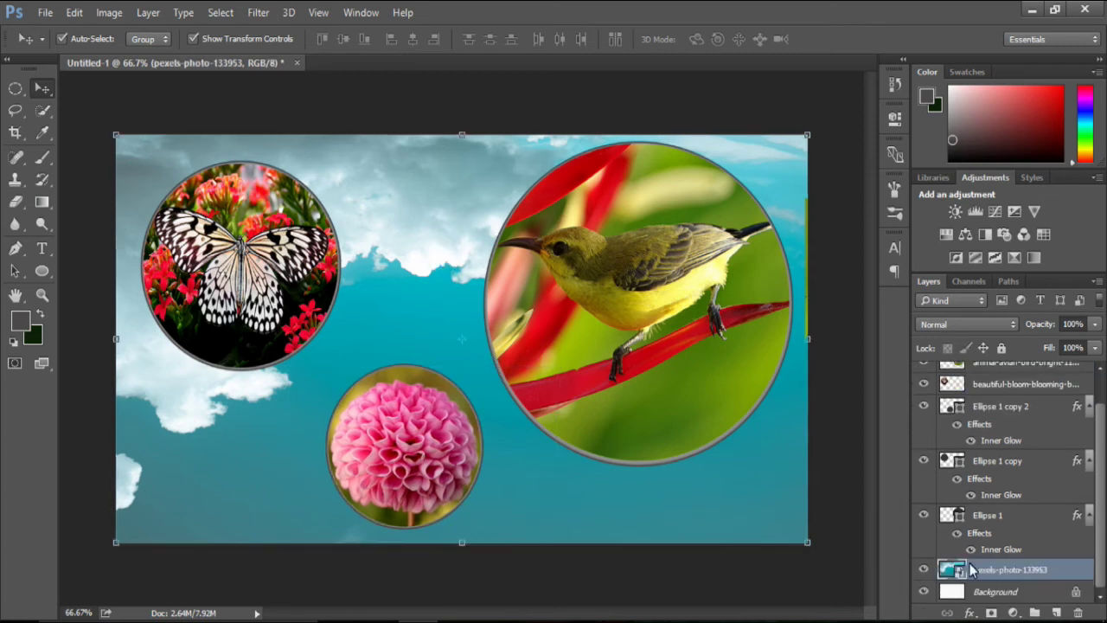
scroll(1003, 541, up, 2)
click(406, 621)
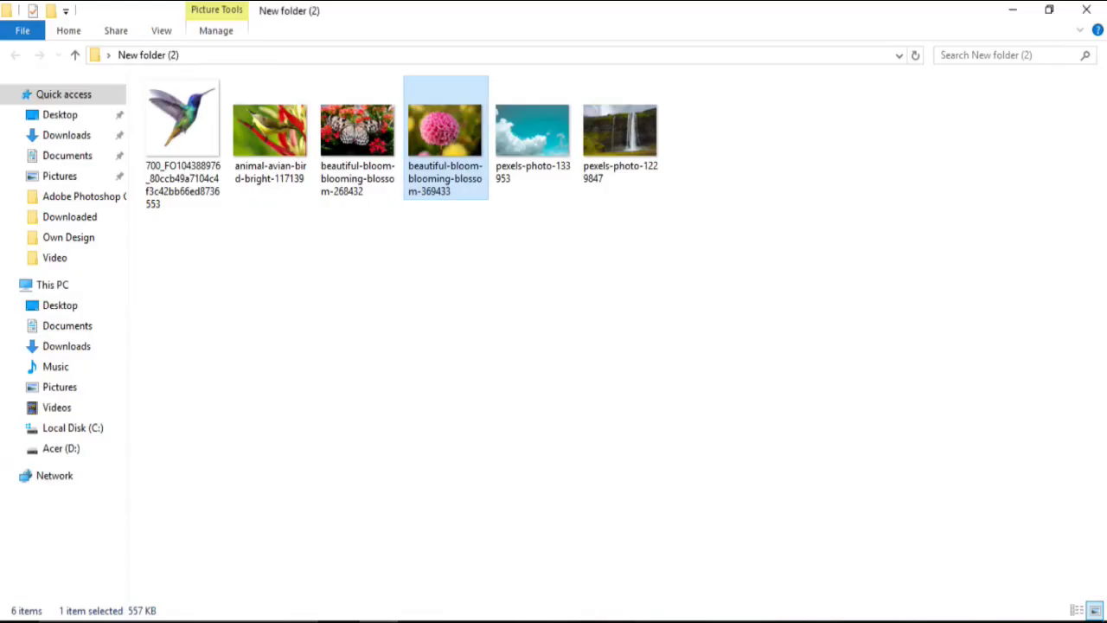
drag(182, 120, 448, 564)
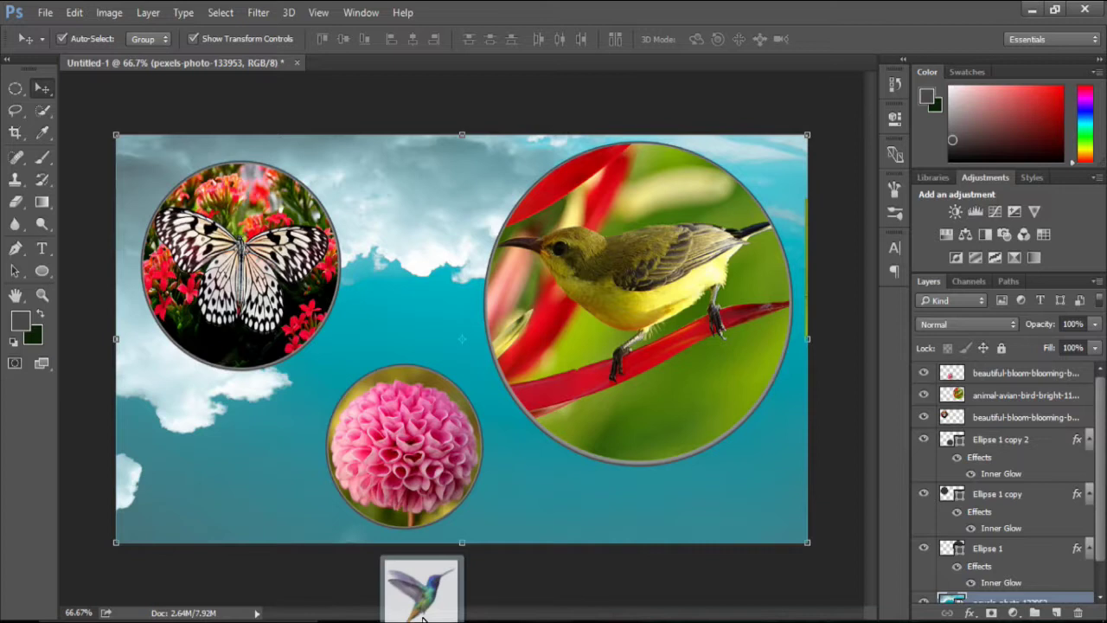
drag(448, 564, 498, 337)
Shrink the hummingbird to about 23.6%, tilt it, and commit it between the three circles
drag(269, 136, 392, 275)
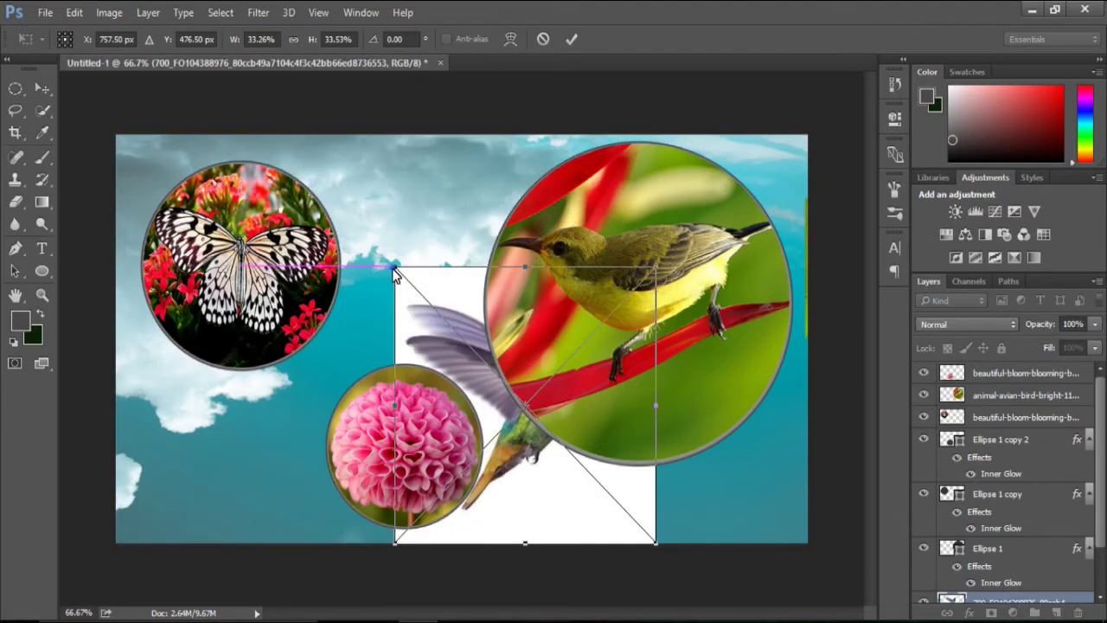
drag(428, 327, 289, 200)
mouse_move(537, 133)
mouse_down()
mouse_move(563, 192)
mouse_move(585, 173)
mouse_up()
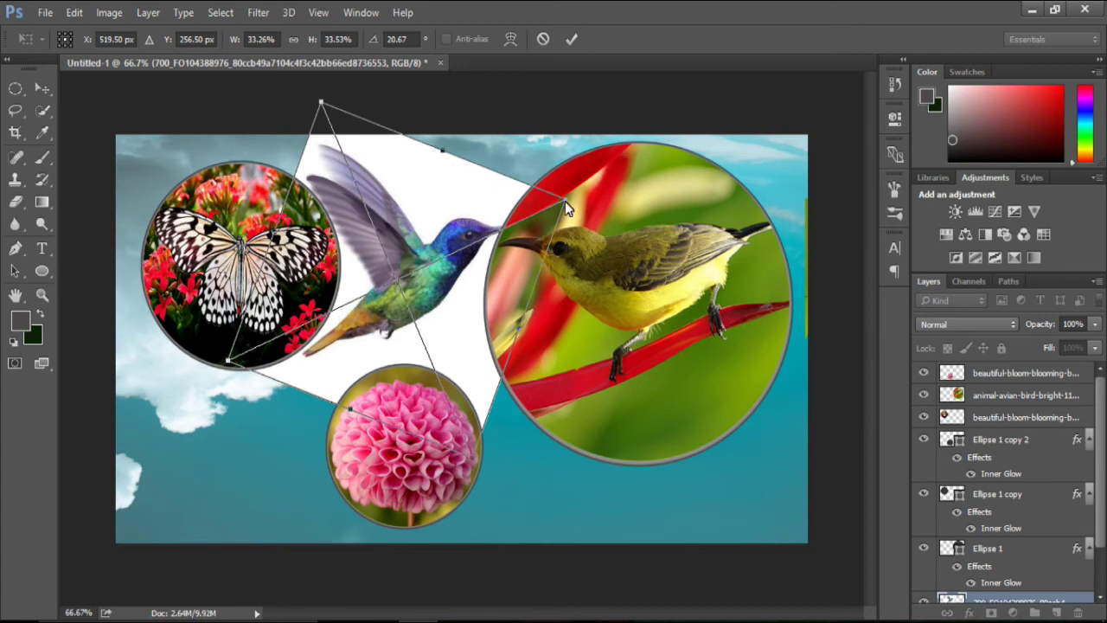
drag(564, 200, 519, 232)
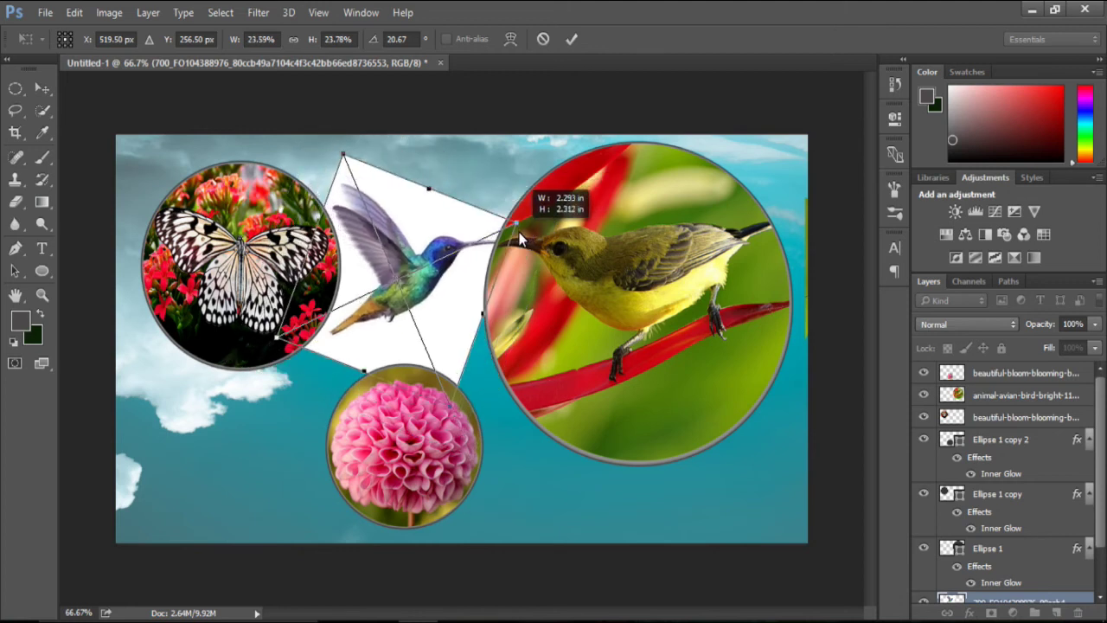
drag(428, 230, 423, 250)
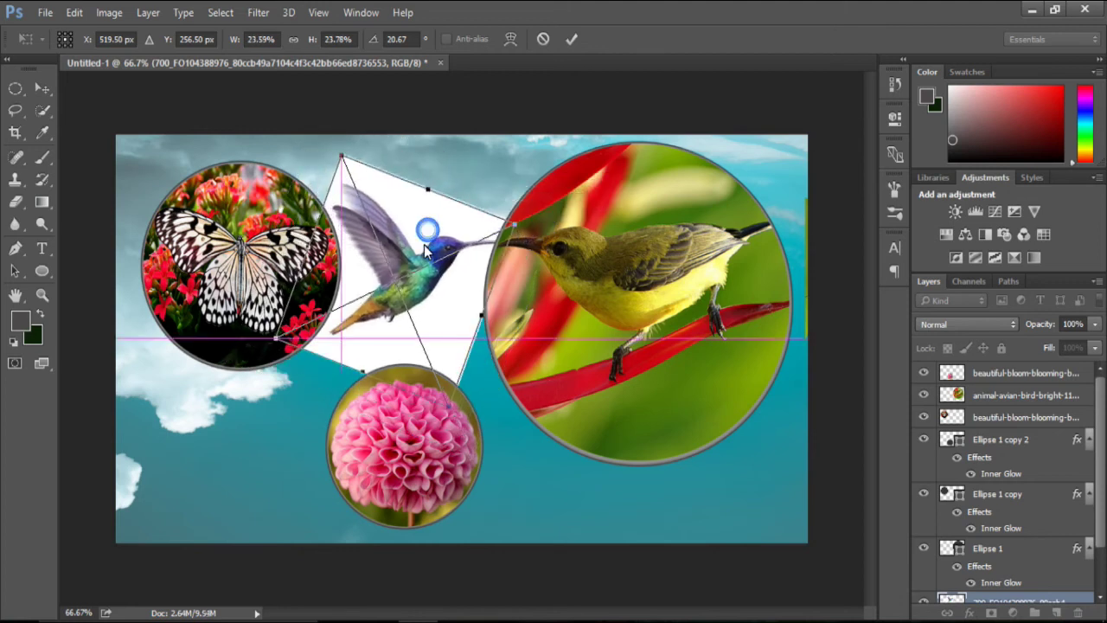
key(Return)
click(41, 111)
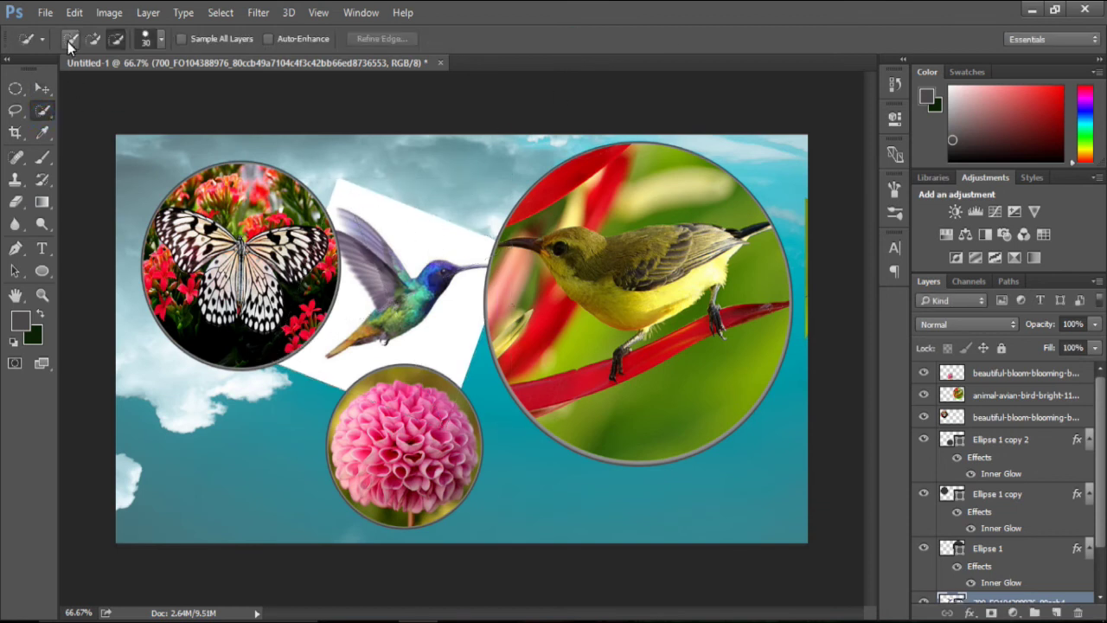
Magic Wand the white backdrop, rasterize the hummingbird layer, delete the white, and deselect
click(412, 245)
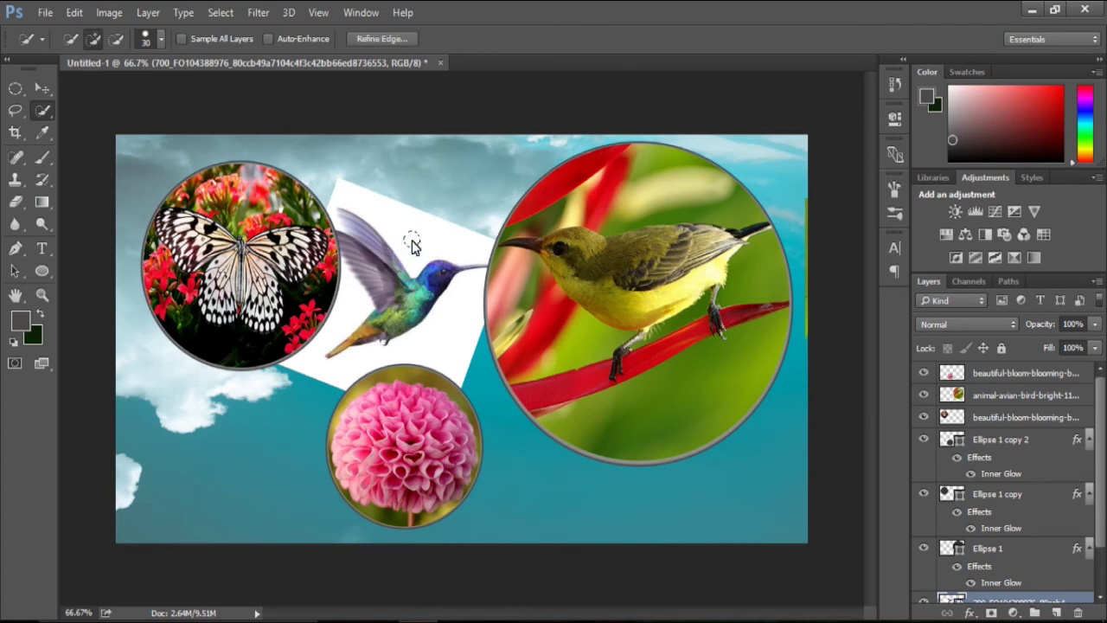
right_click(41, 110)
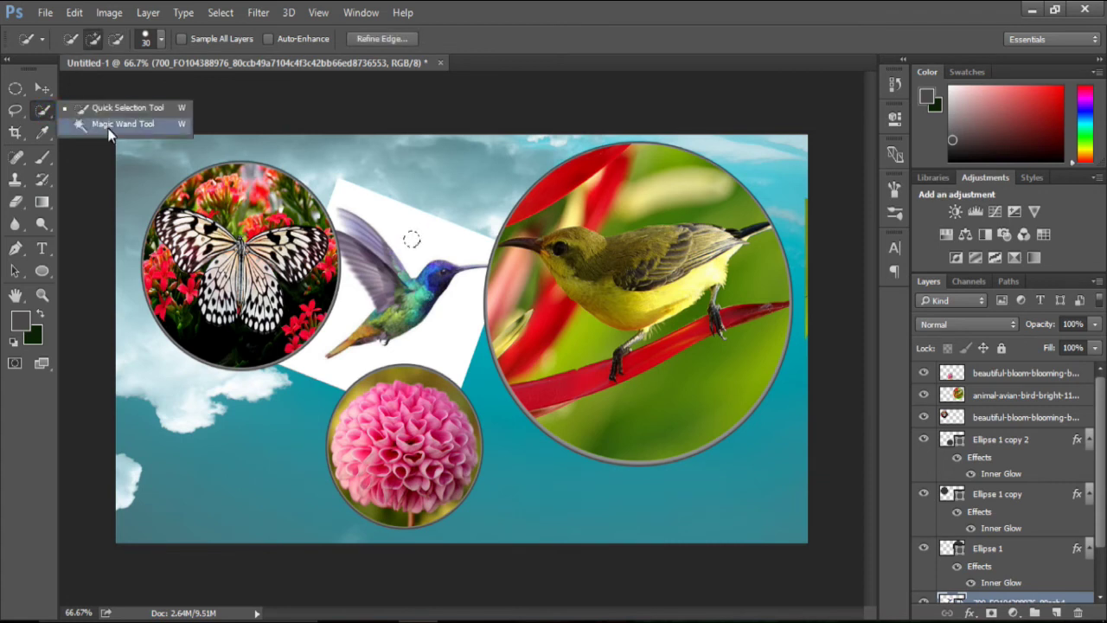
click(112, 128)
click(388, 231)
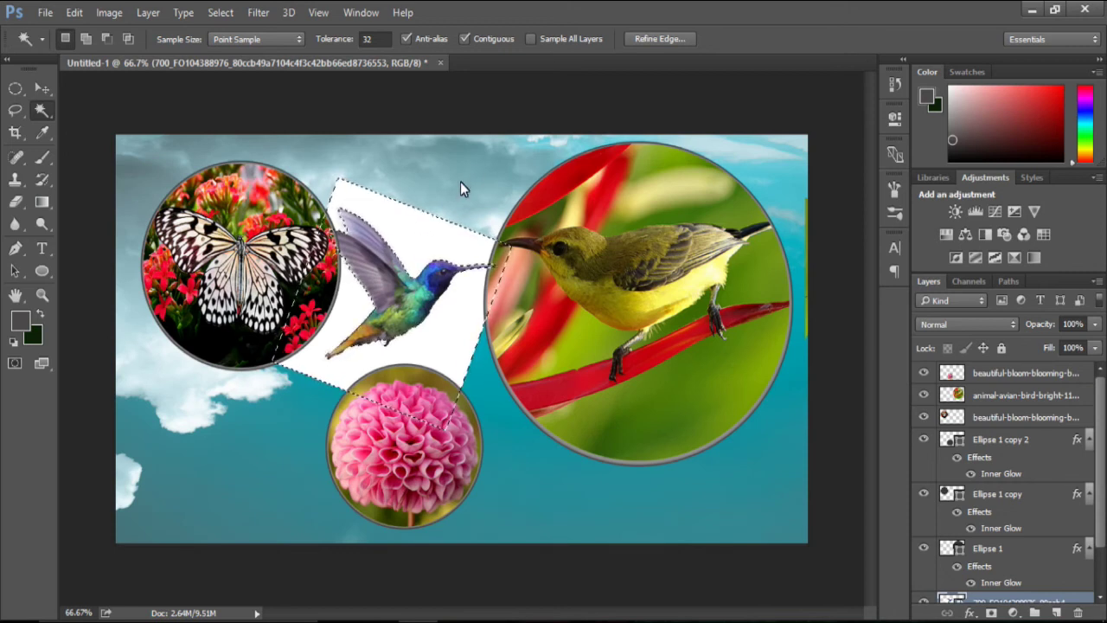
key(Delete)
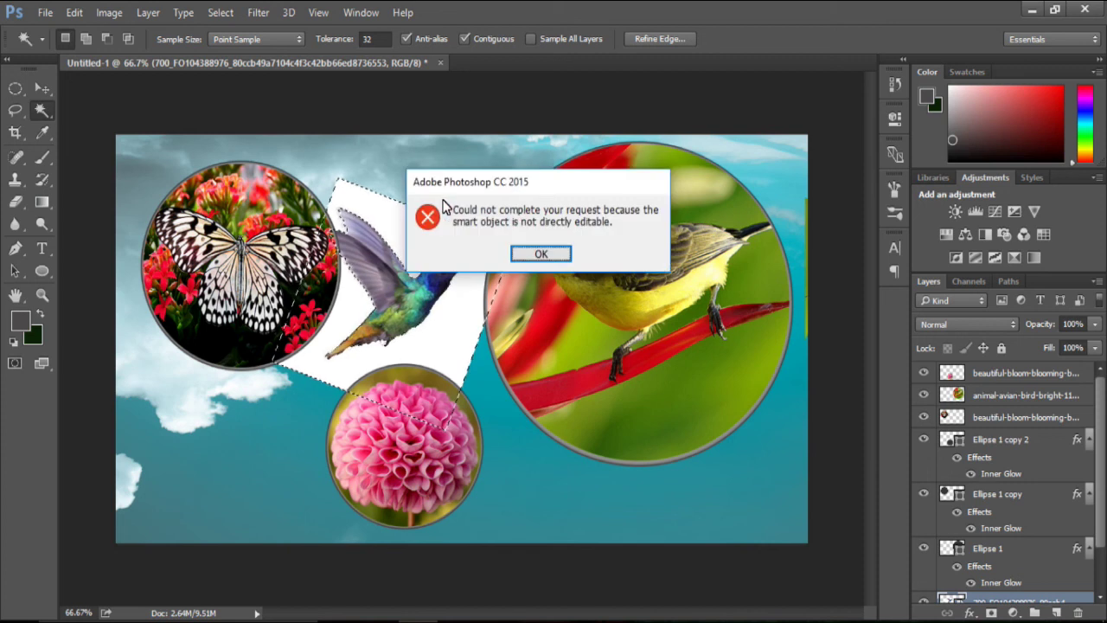
click(524, 252)
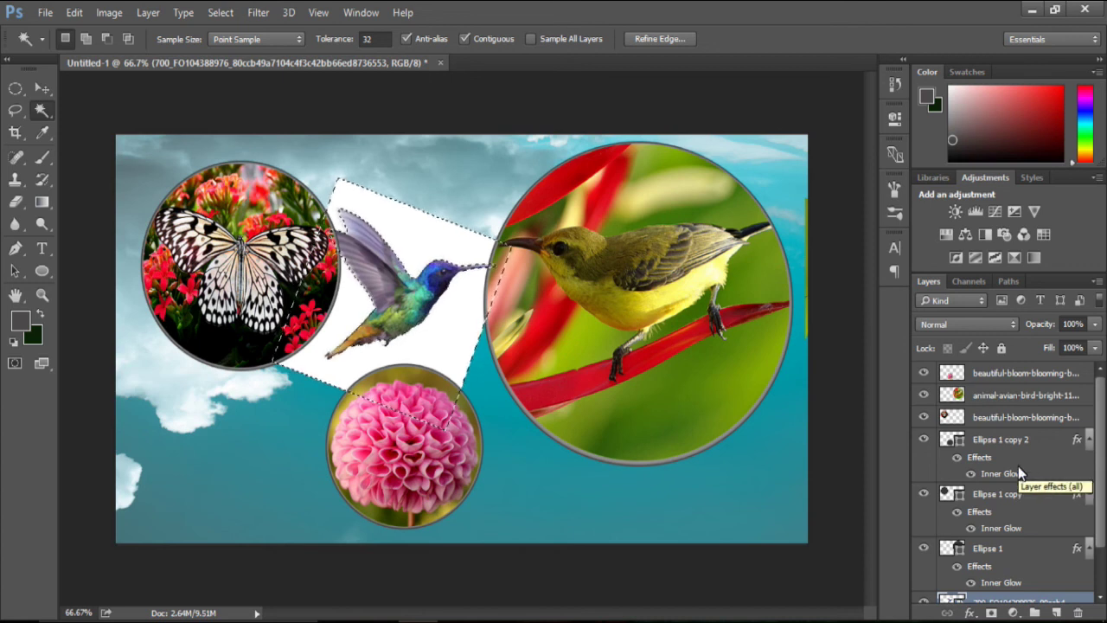
scroll(1013, 519, down, 2)
right_click(999, 562)
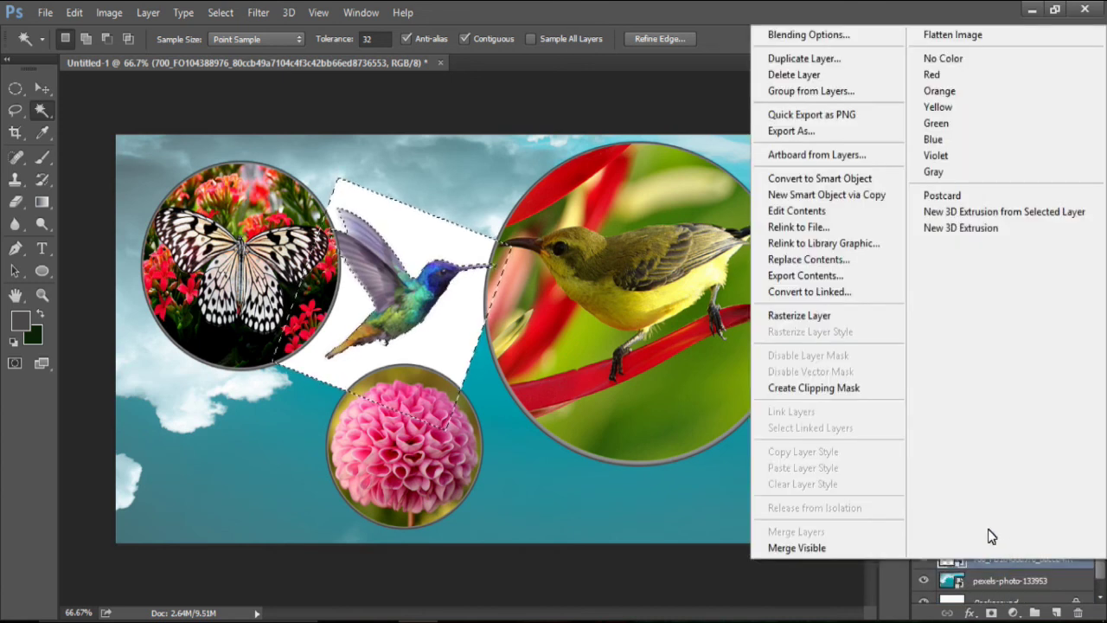
click(799, 316)
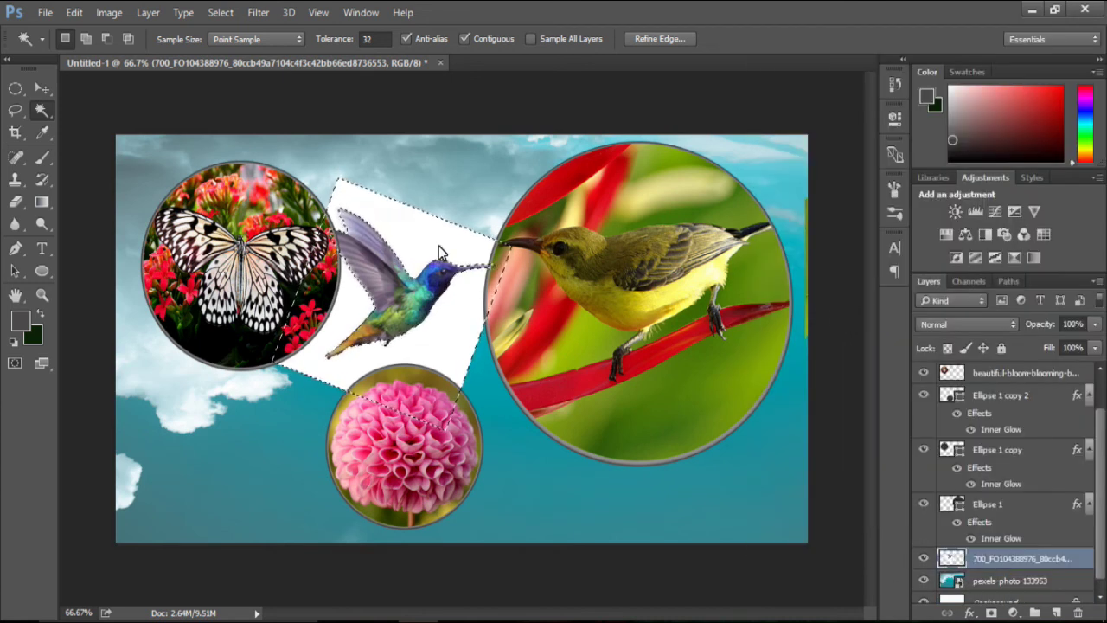
key(Delete)
key(ctrl+d)
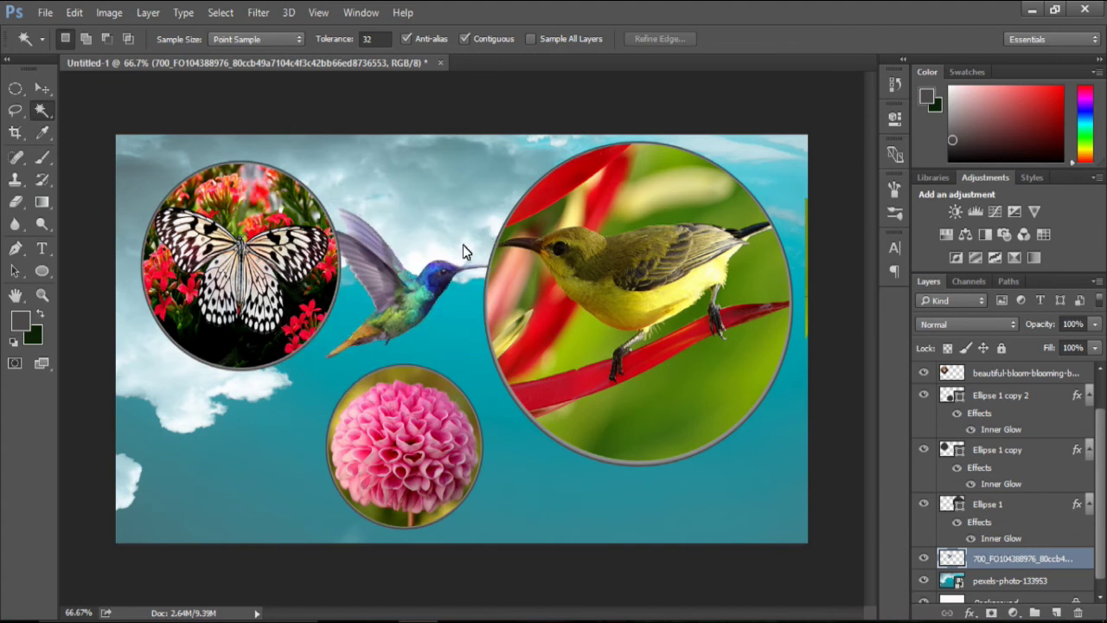
Scale the hummingbird to about 82% by 85% and move it higher, applying the transform
click(42, 88)
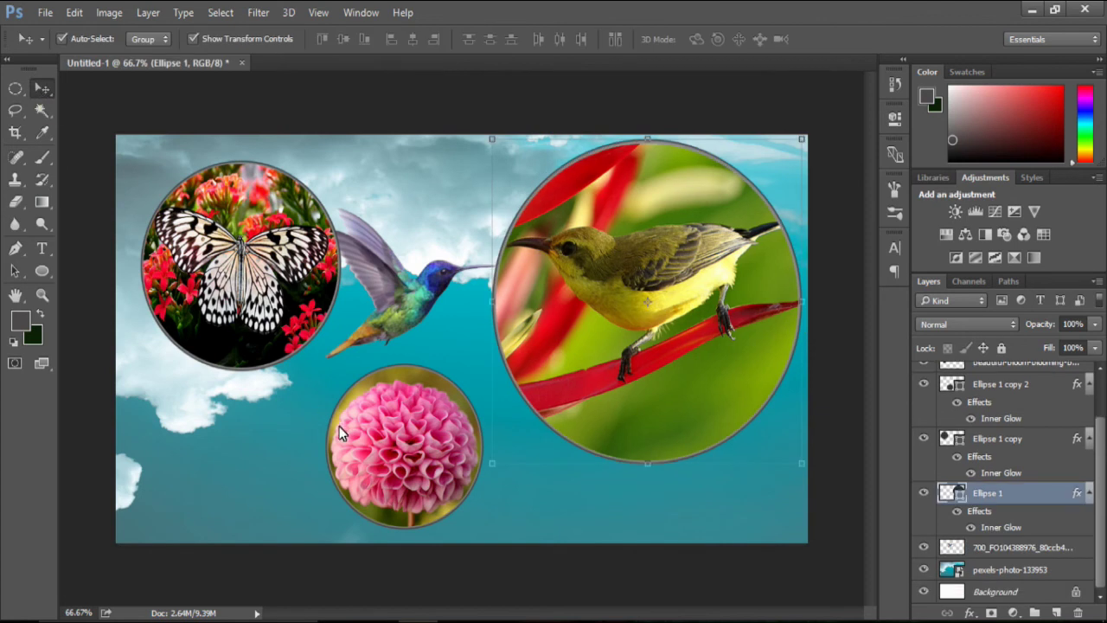
click(398, 304)
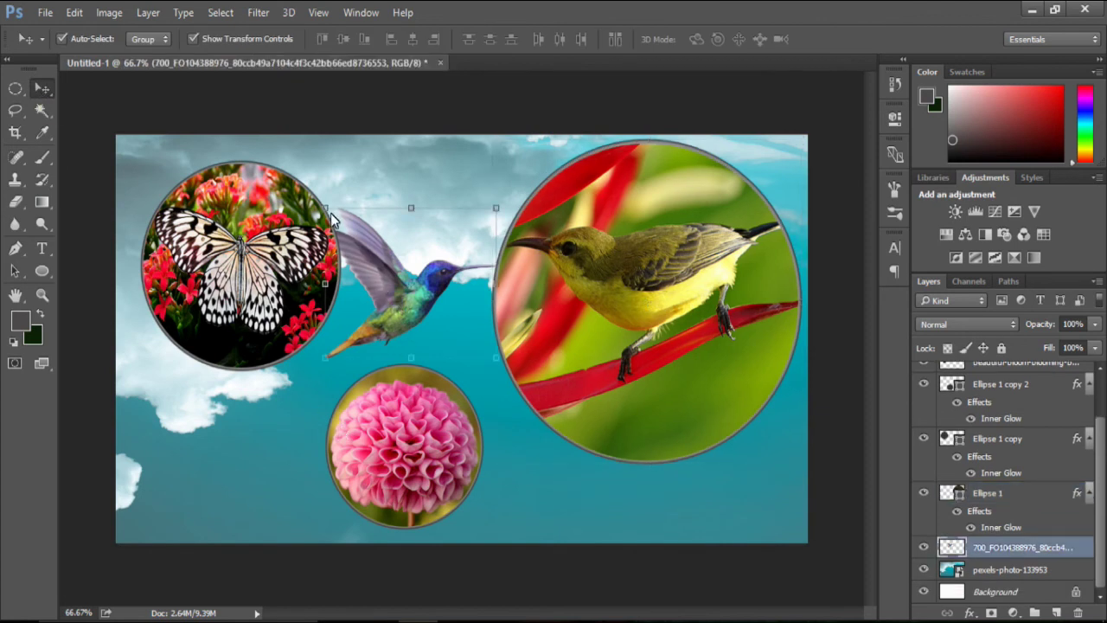
drag(327, 211, 358, 233)
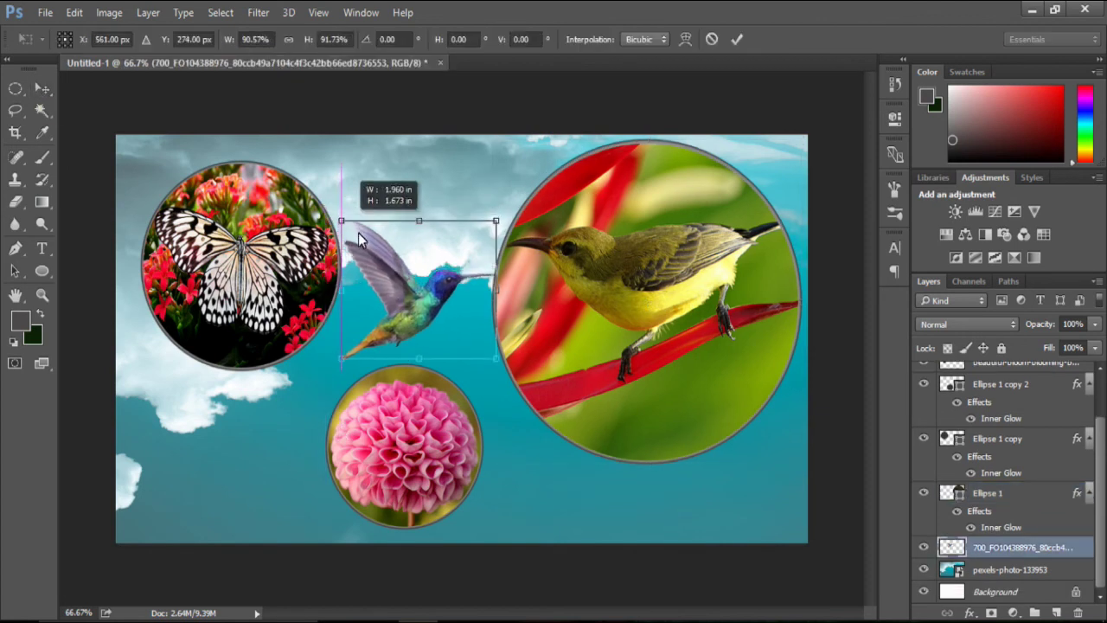
drag(416, 300, 410, 253)
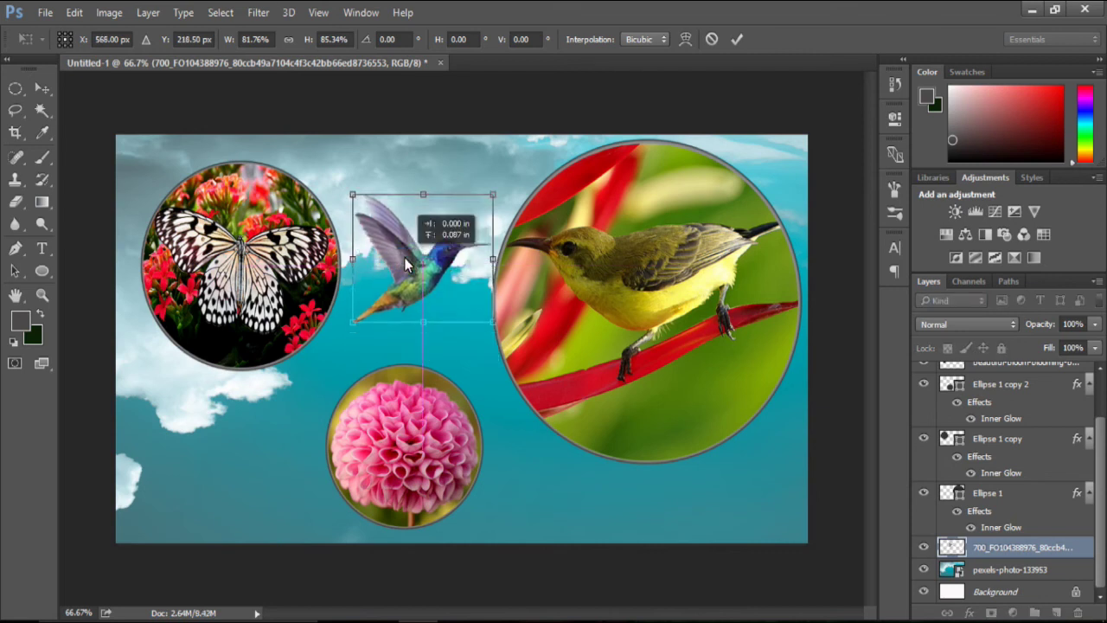
click(42, 88)
click(512, 252)
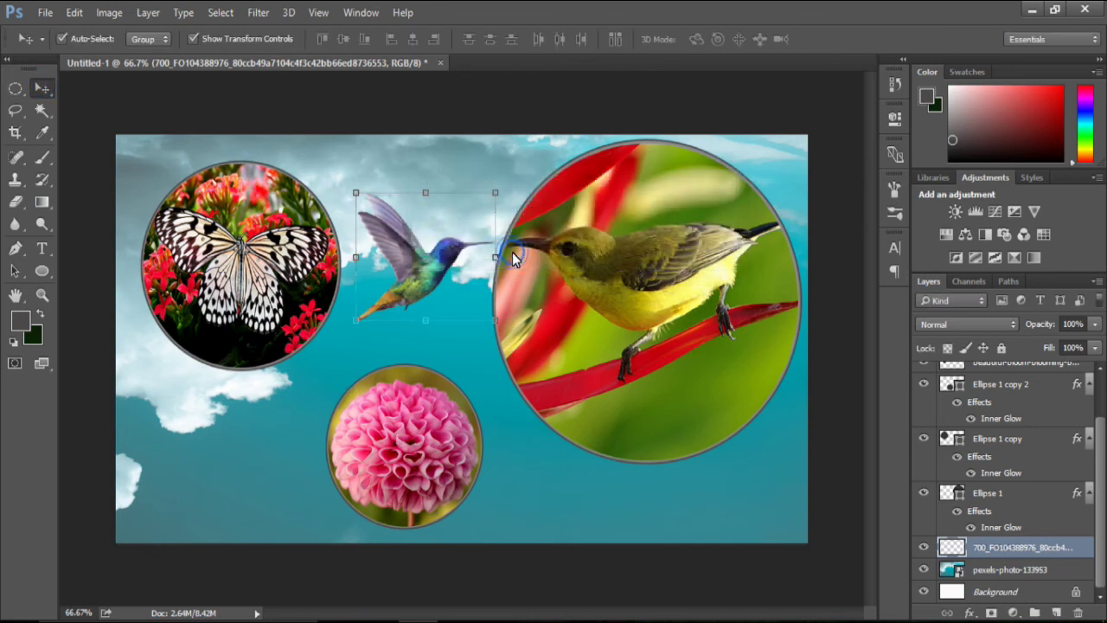
click(317, 370)
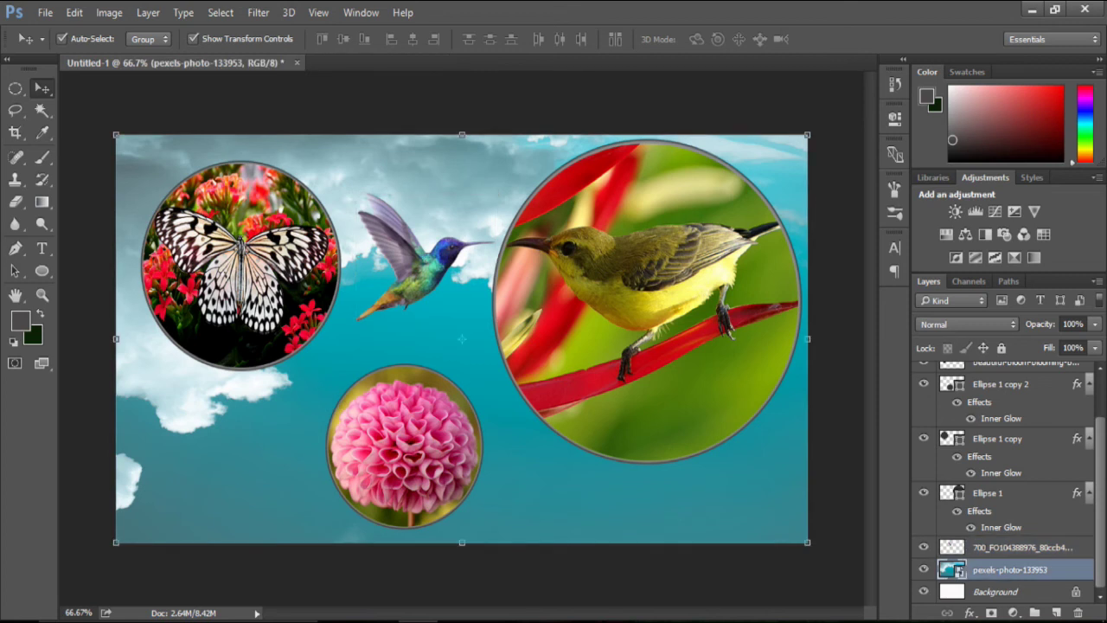
Hide the pexels-photo-133953 sky layer and nudge the butterfly and dahlia circles down and left
click(925, 570)
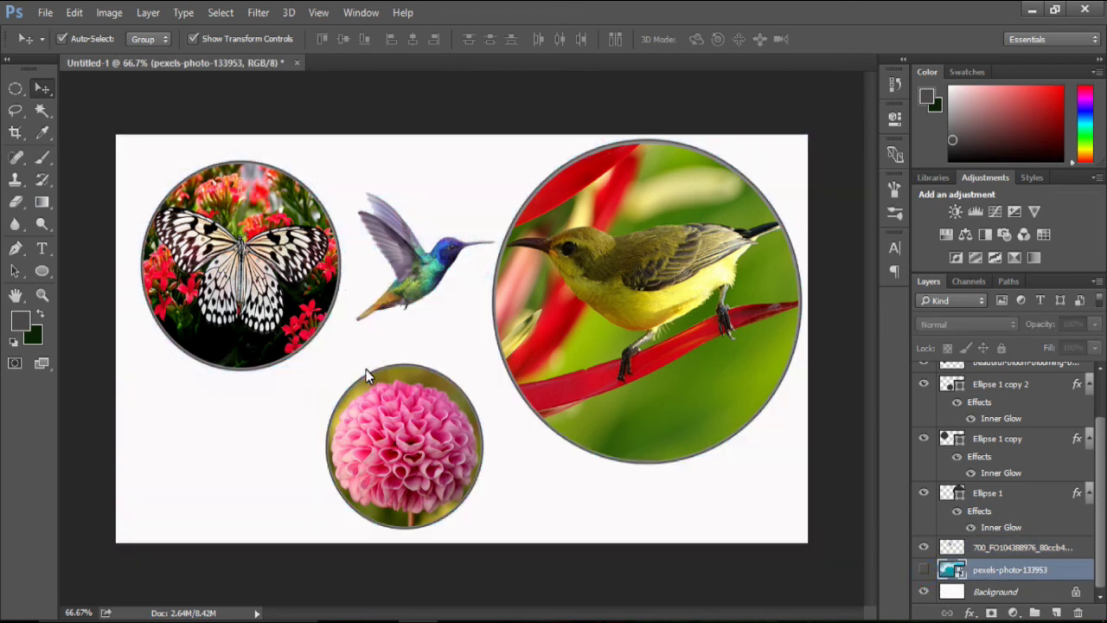
drag(312, 363, 500, 538)
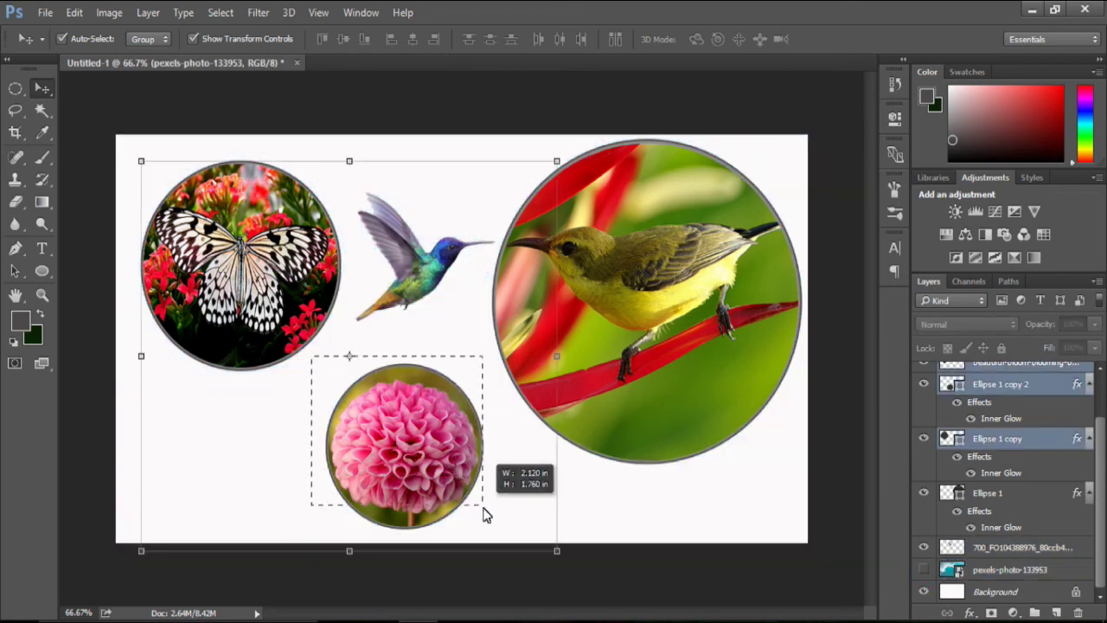
click(500, 536)
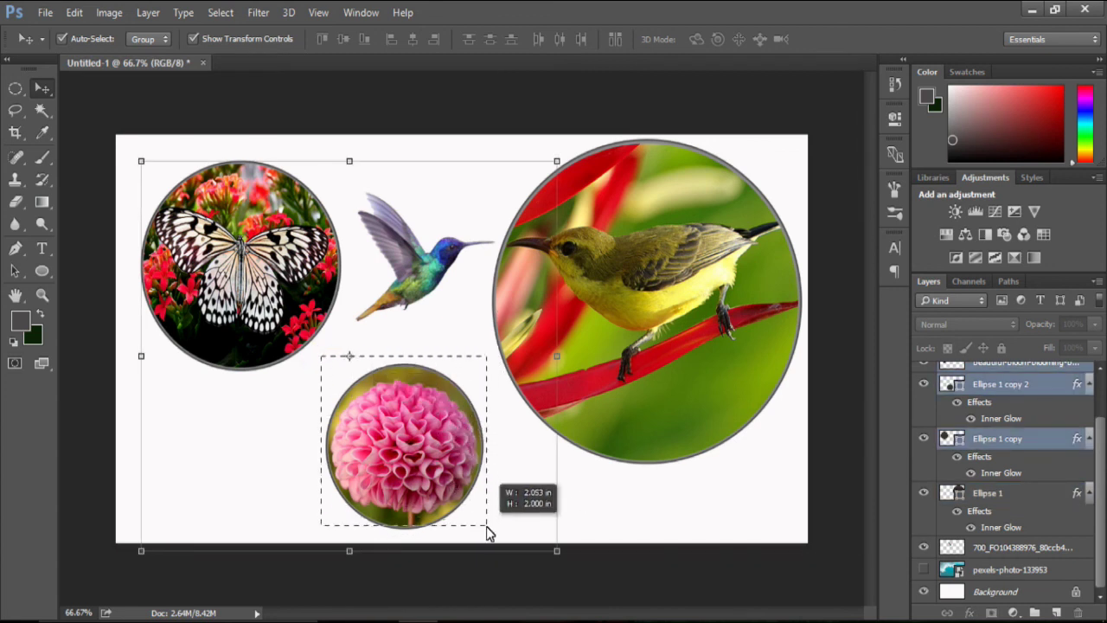
drag(320, 363, 517, 517)
key(Down)
key(Down)
key(Down)
key(Down)
key(Down)
key(Down)
key(Down)
key(Left)
key(Left)
key(Left)
key(Left)
key(Left)
key(Left)
key(Left)
key(Left)
key(Left)
key(Left)
key(Left)
key(Left)
key(Left)
key(Left)
key(Down)
key(Down)
key(Down)
key(Down)
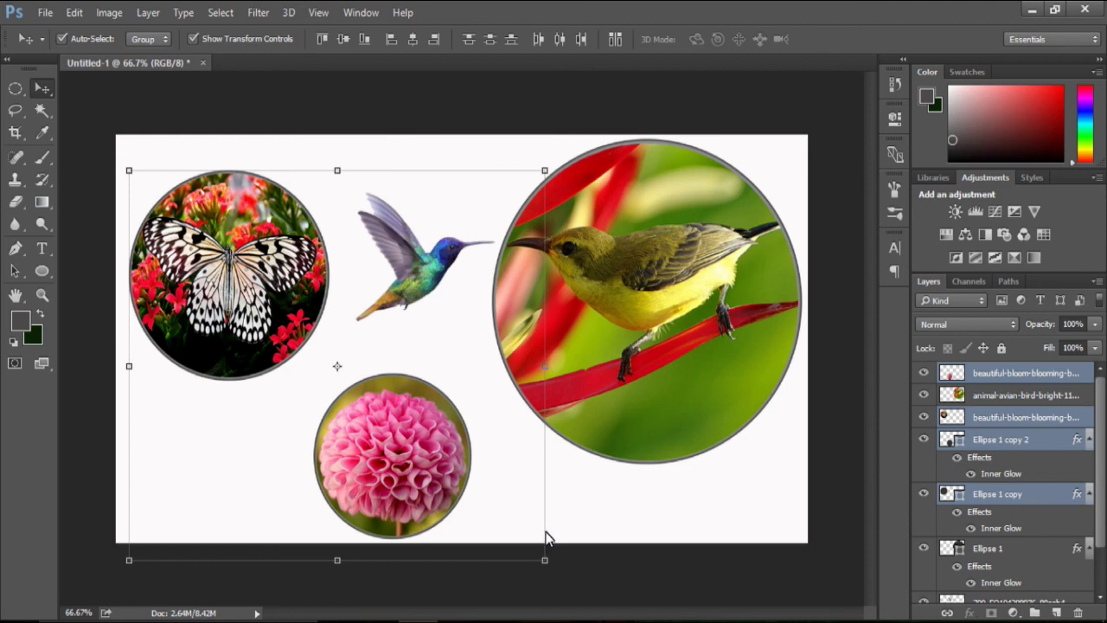
Nudge the hummingbird two steps to the left
click(623, 497)
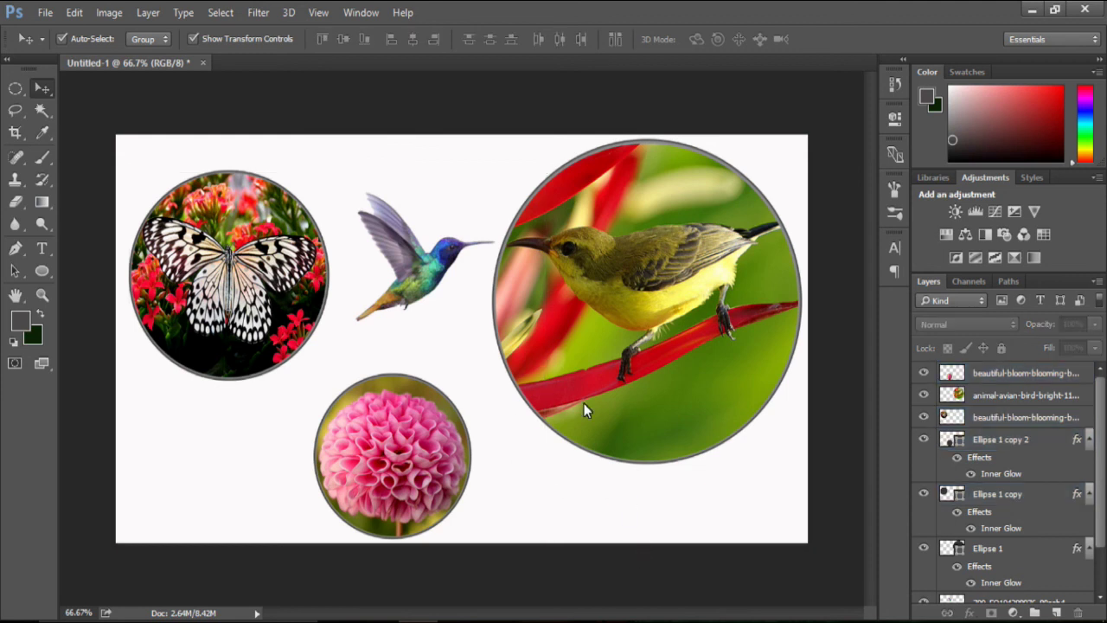
click(652, 197)
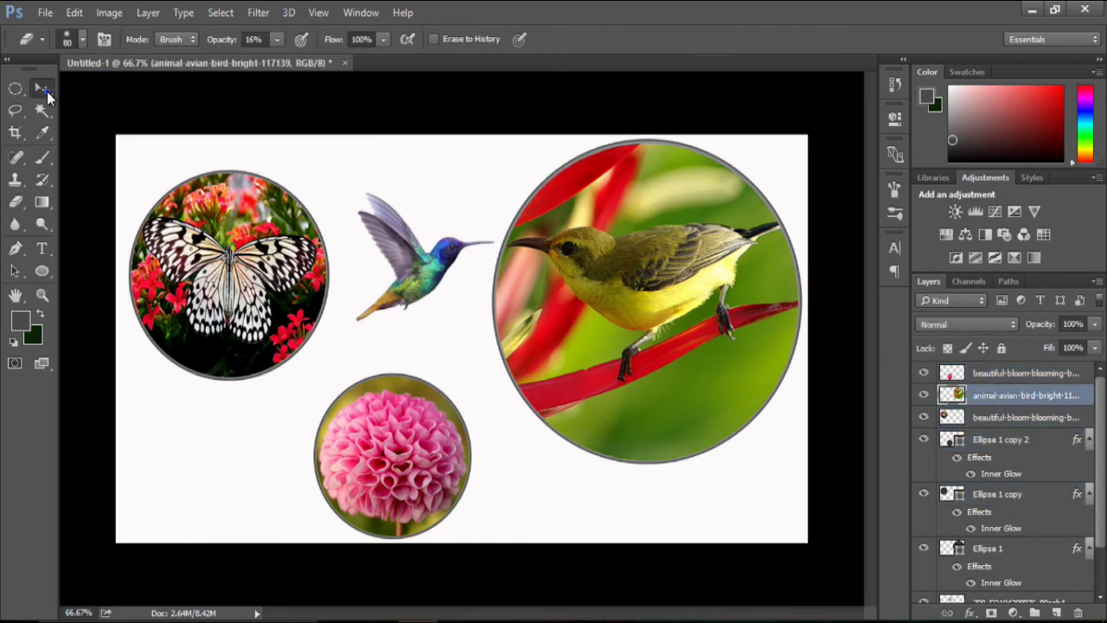
click(406, 240)
key(Left)
key(Left)
key(Left)
key(Left)
key(Left)
key(Left)
key(Left)
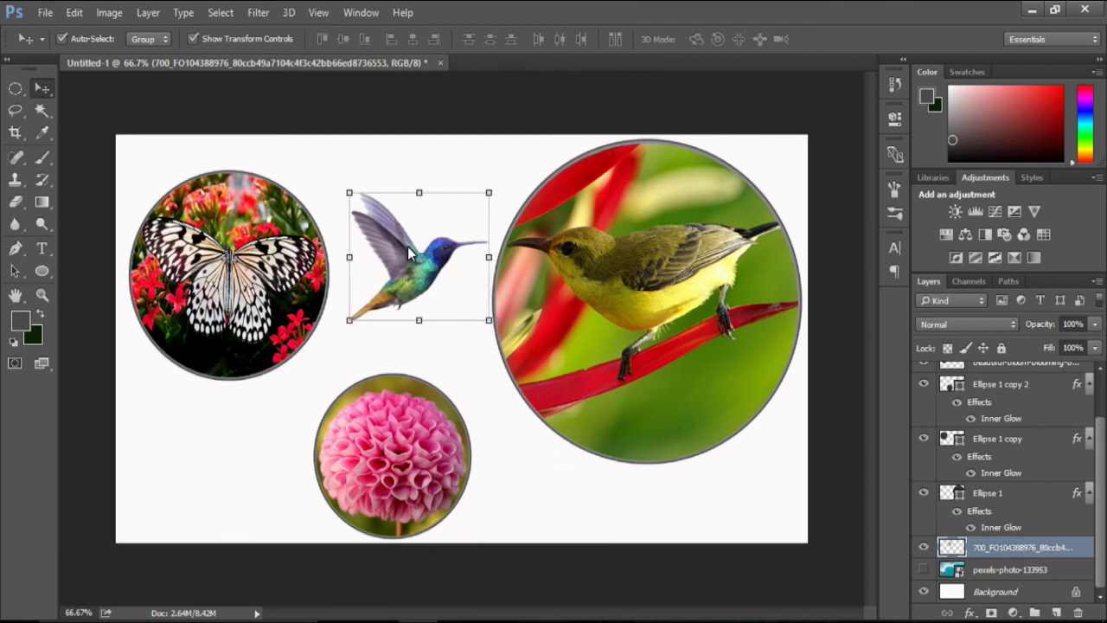
key(Left)
key(Left)
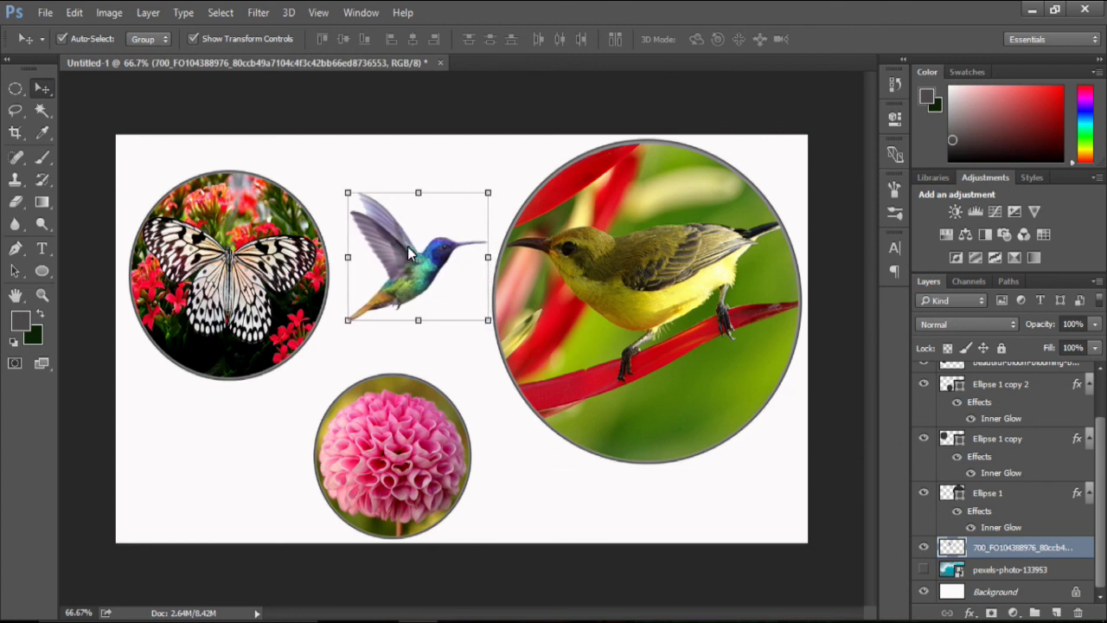
Nudge the butterfly and dahlia circles down together
click(309, 165)
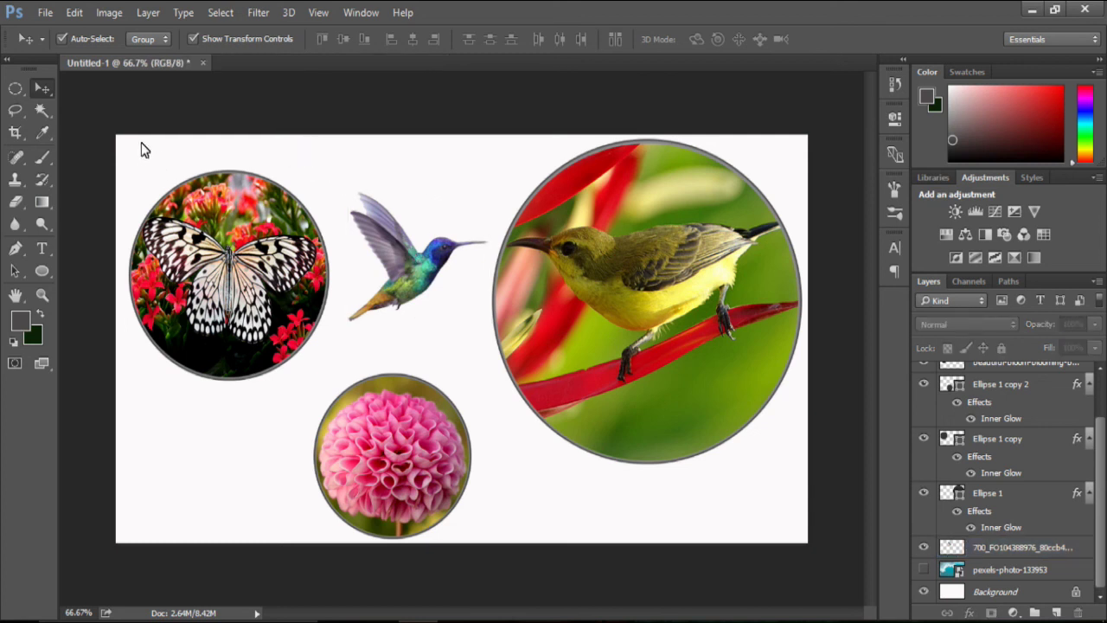
drag(130, 152, 484, 550)
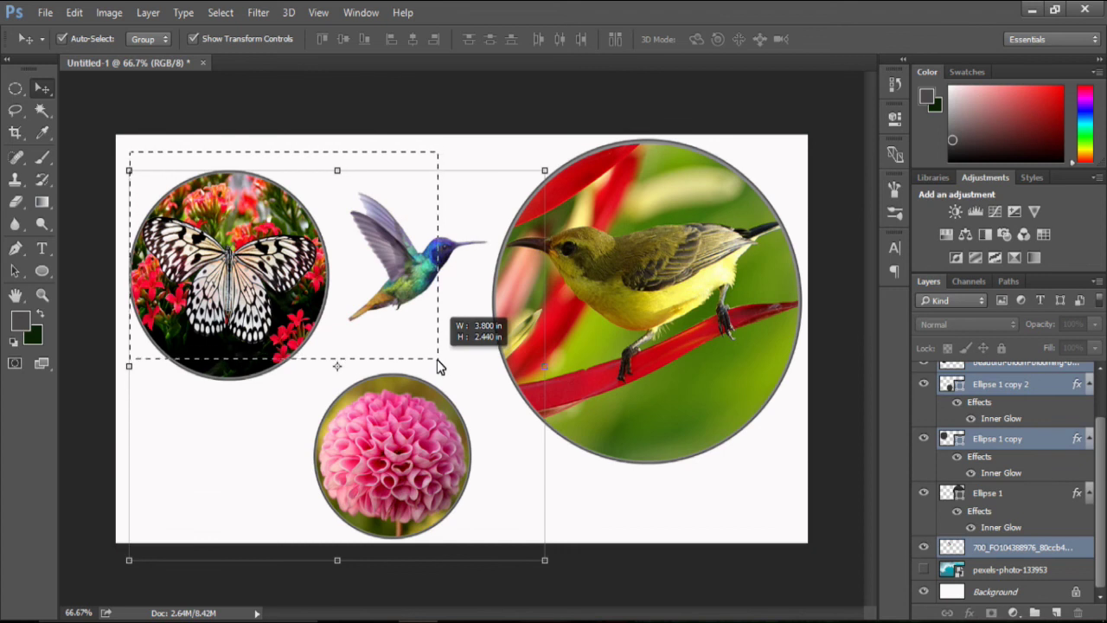
drag(484, 550, 441, 363)
key(Down)
key(Down)
key(Down)
key(Down)
key(Down)
key(Down)
key(Down)
key(Down)
key(Down)
key(Down)
key(Down)
key(Down)
key(Down)
key(Down)
key(Down)
key(Down)
key(Down)
key(Down)
key(Down)
key(Down)
key(Down)
key(Down)
key(Down)
key(Down)
key(Down)
key(Down)
key(Down)
key(Down)
key(Down)
key(Down)
key(Down)
key(Down)
key(Down)
key(Down)
key(Down)
key(Down)
key(Down)
key(Down)
key(Down)
key(Down)
key(Down)
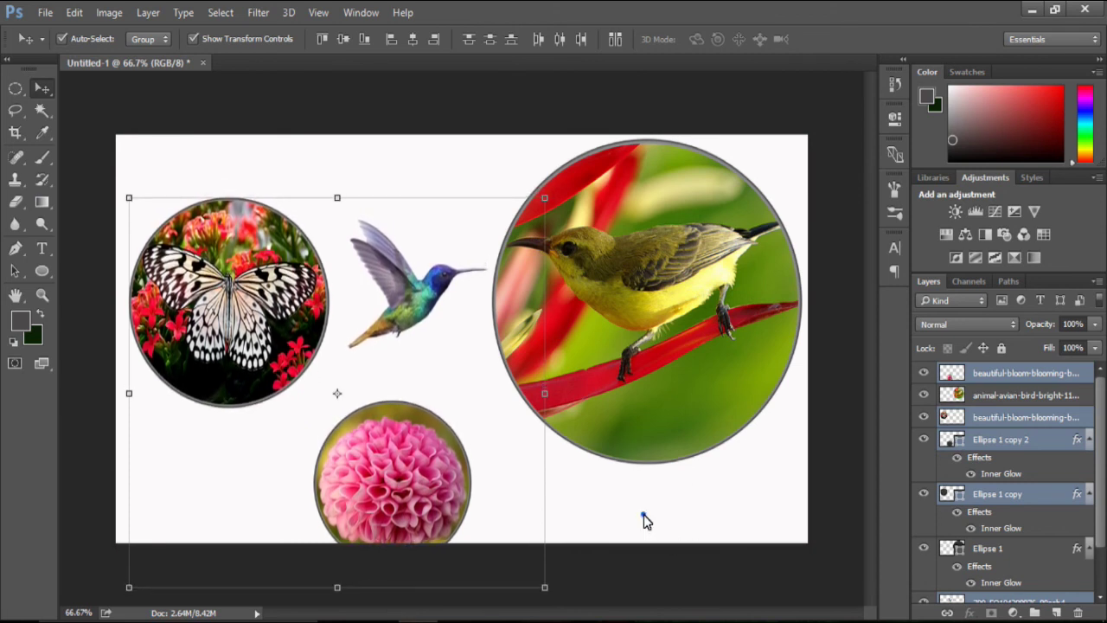
click(642, 522)
Raise the pink dahlia circle and the hummingbird slightly for even spacing
click(493, 486)
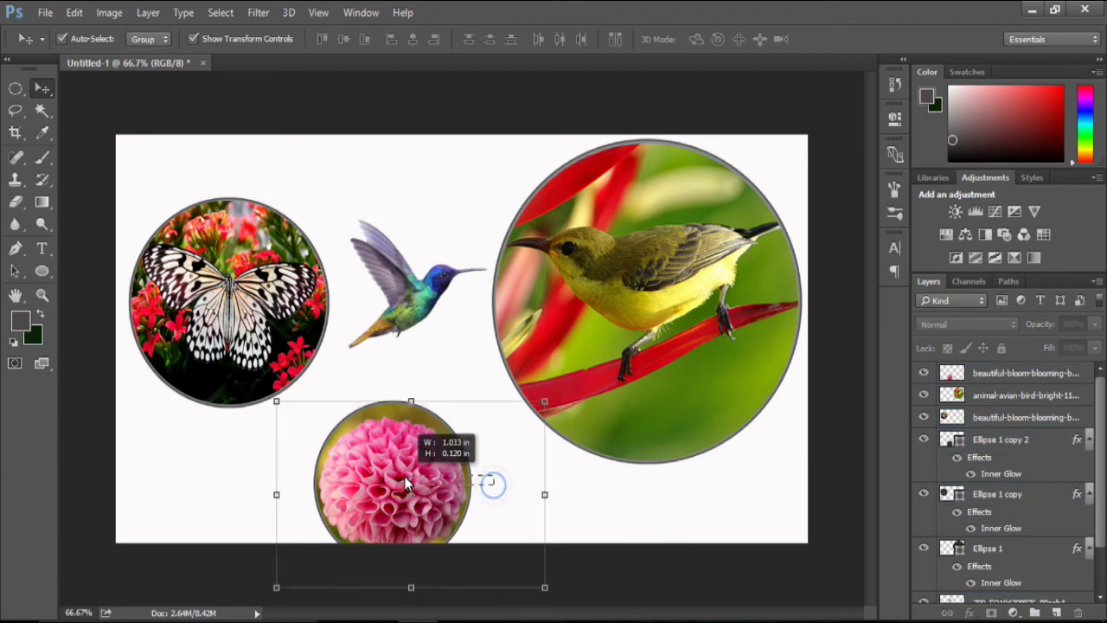
drag(402, 437, 407, 414)
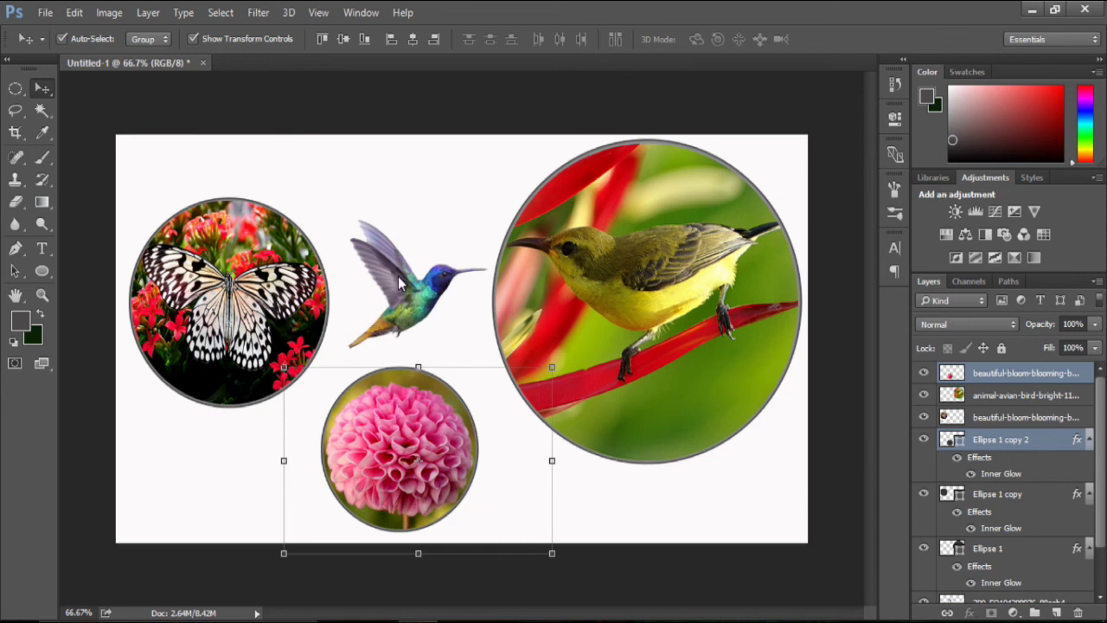
drag(397, 278, 407, 259)
drag(407, 253, 402, 242)
Select the butterfly circle with its frame and make the cloudy sky visible again
click(212, 270)
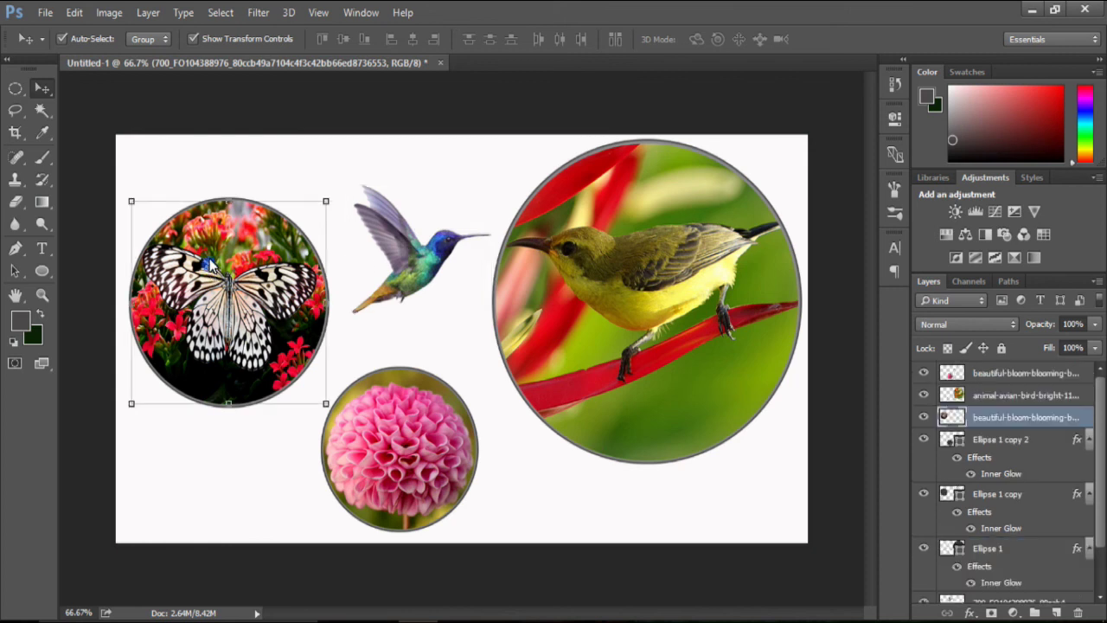
mouse_move(152, 173)
mouse_down()
mouse_move(217, 254)
mouse_move(220, 285)
mouse_up()
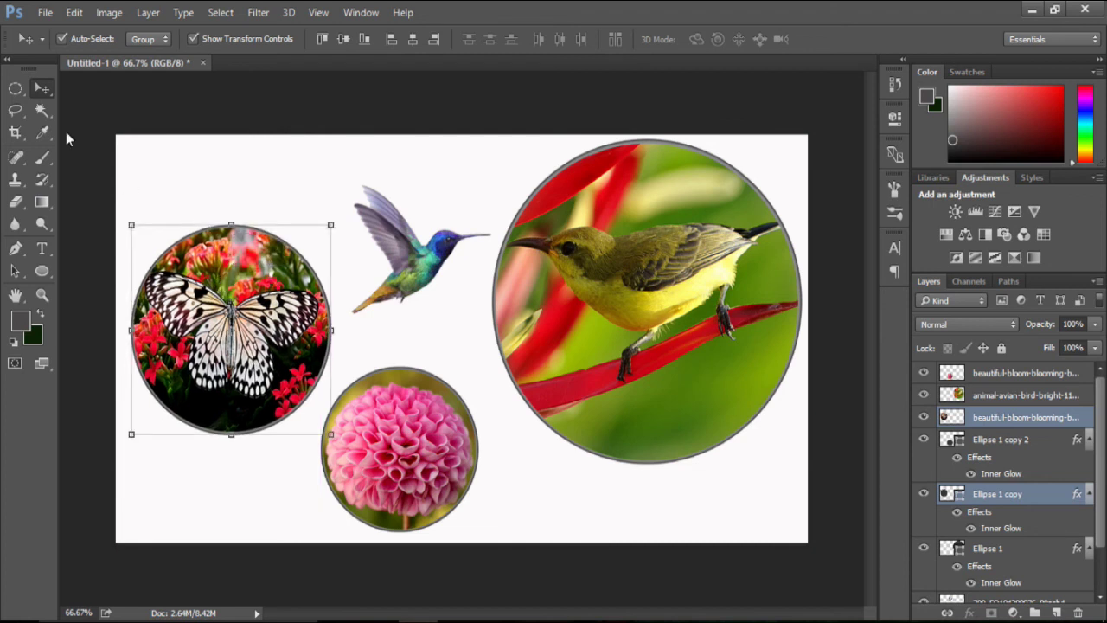
scroll(925, 568, down, 2)
click(924, 571)
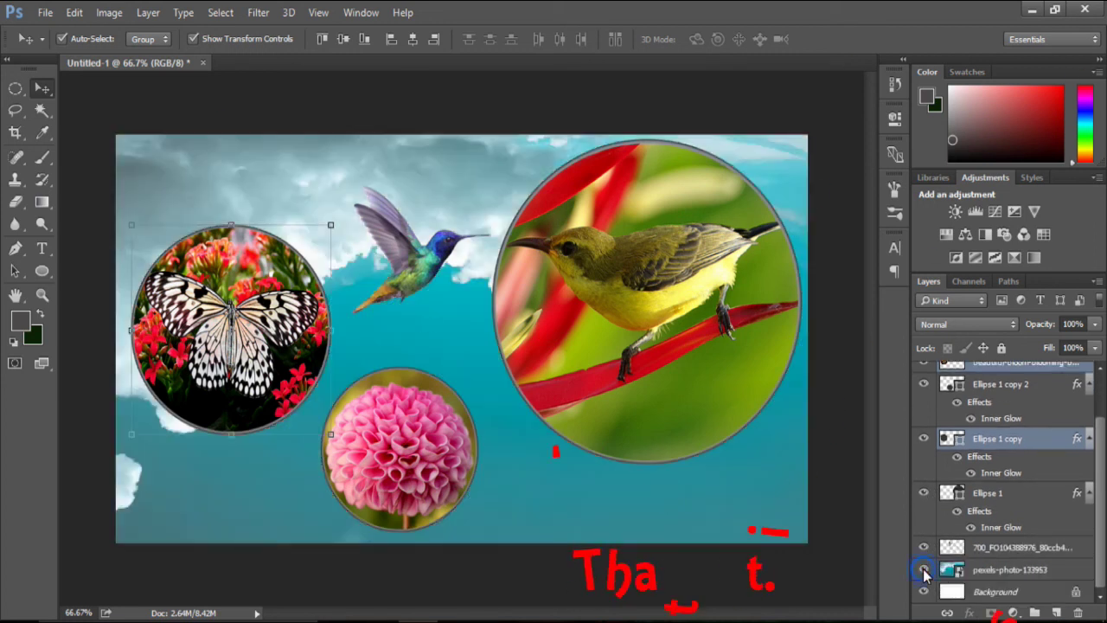